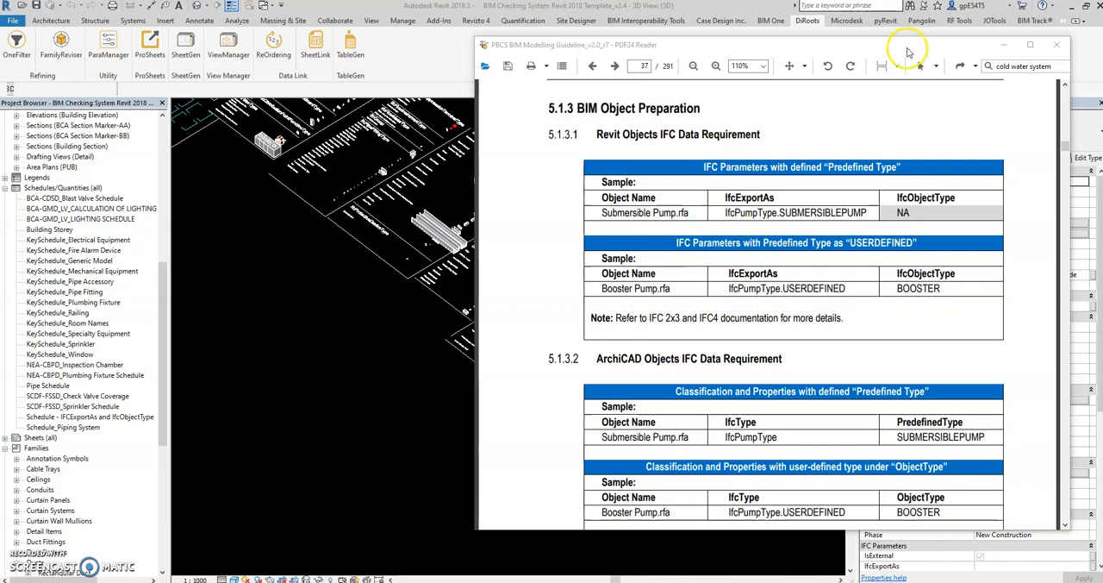
Examine section 5.1.3.1, Revit Objects IFC Data Requirement, on page 37 of the BIM modelling guideline
drag(756, 48, 742, 48)
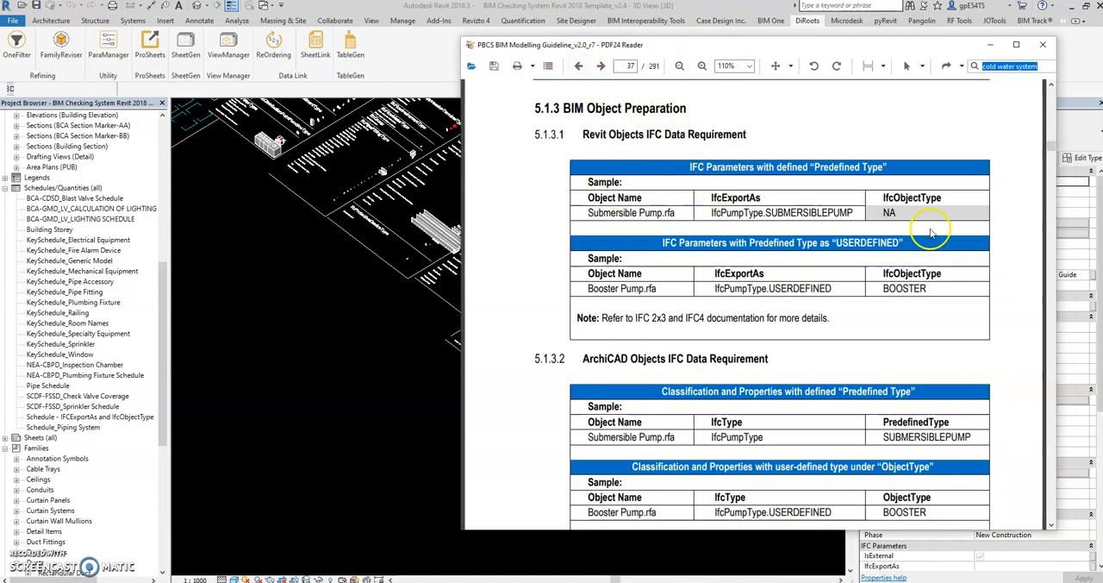
scroll(955, 243, up, 2)
scroll(955, 243, up, 1)
scroll(955, 243, down, 5)
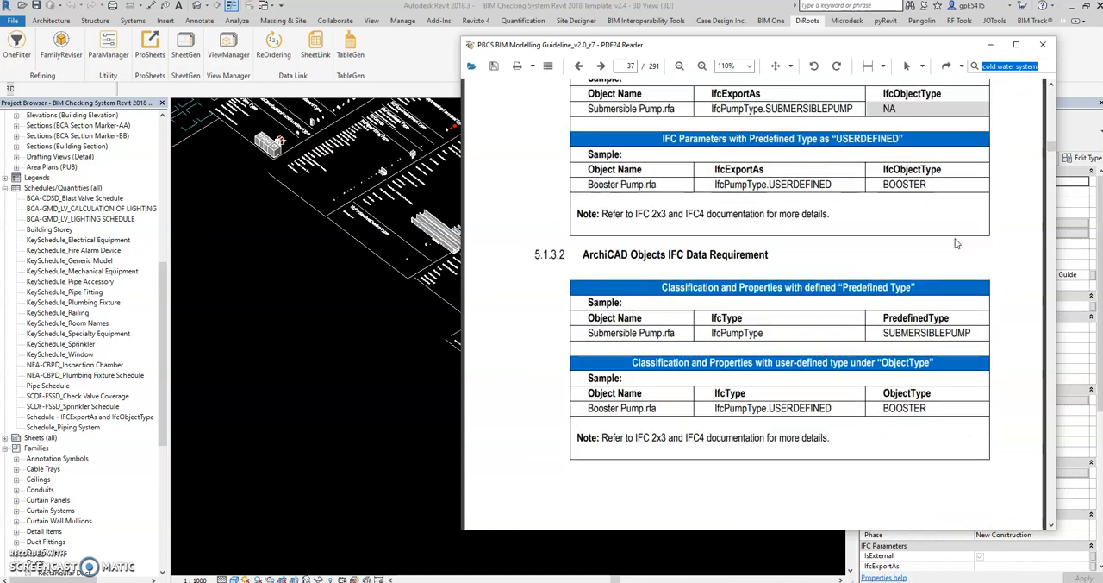
scroll(955, 241, up, 8)
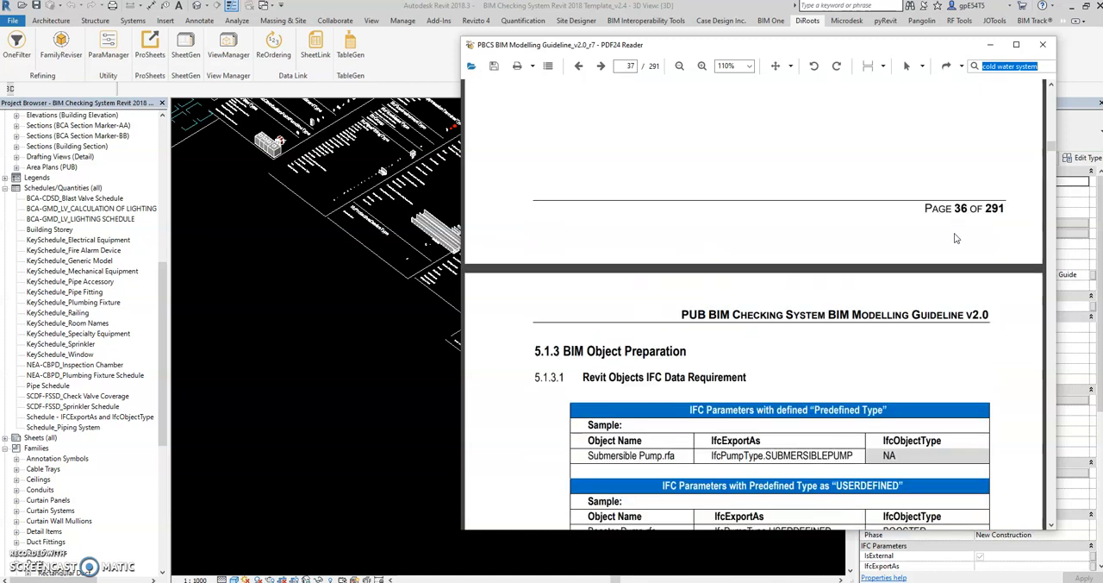
scroll(955, 238, down, 1)
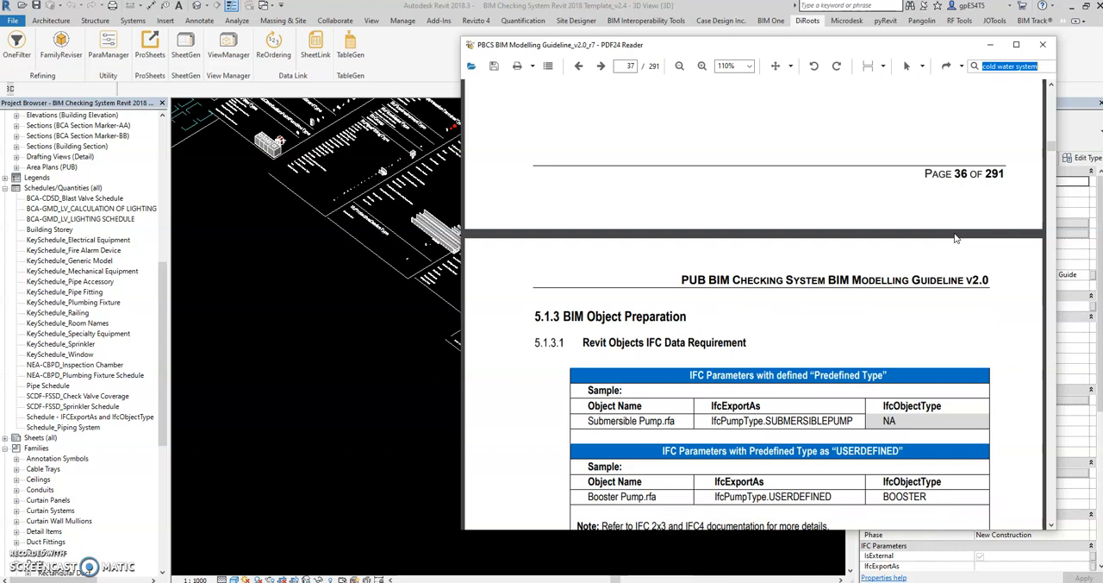
scroll(955, 238, down, 2)
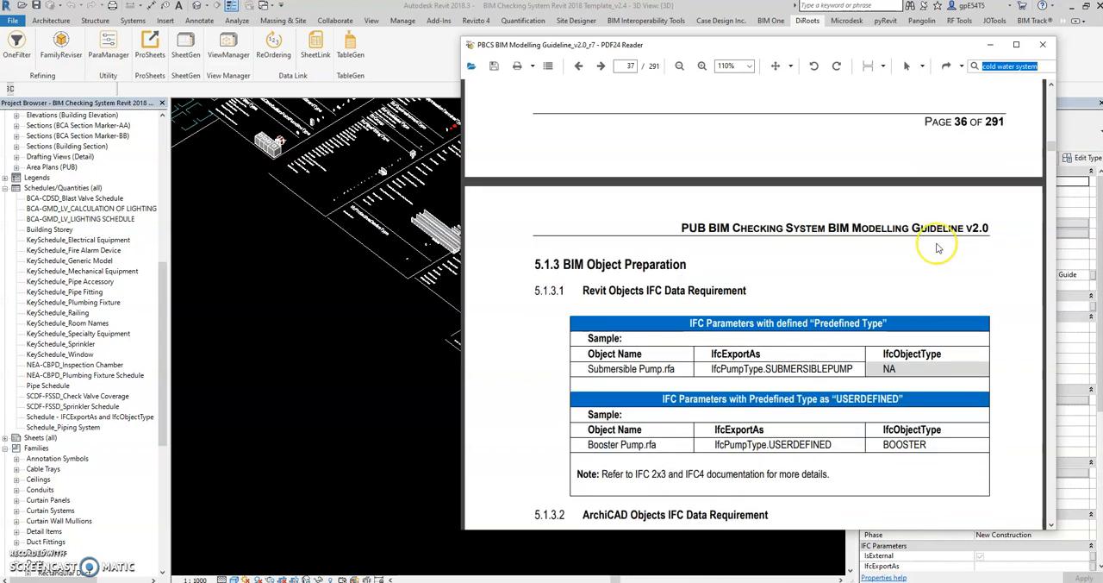
scroll(937, 247, down, 2)
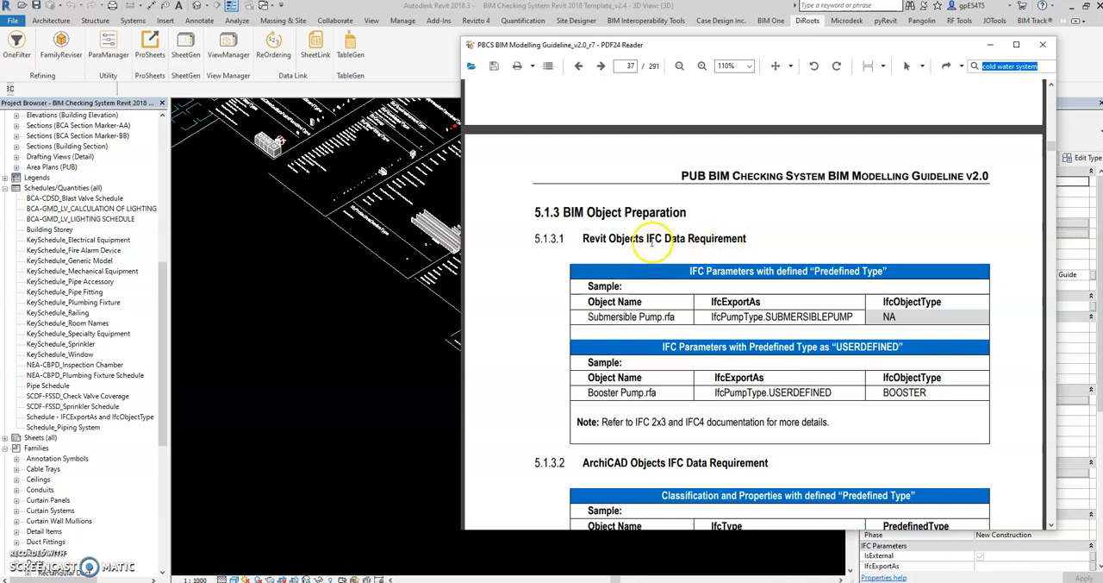
scroll(715, 258, down, 1)
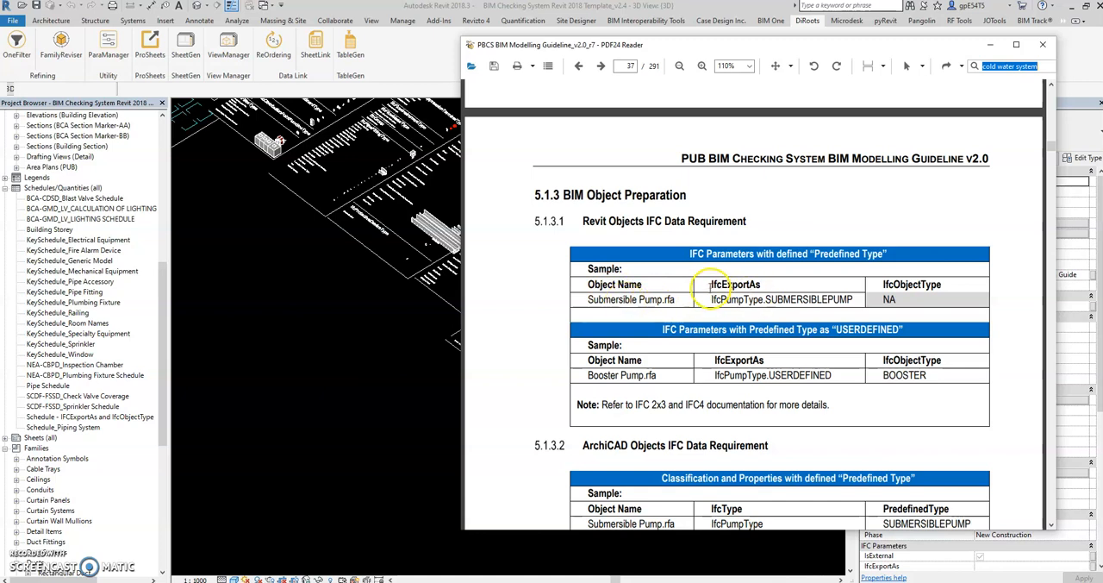
Highlight the IfcExportAs heading in the predefined-type sample table and the guideline's title in the page header
drag(712, 284, 750, 284)
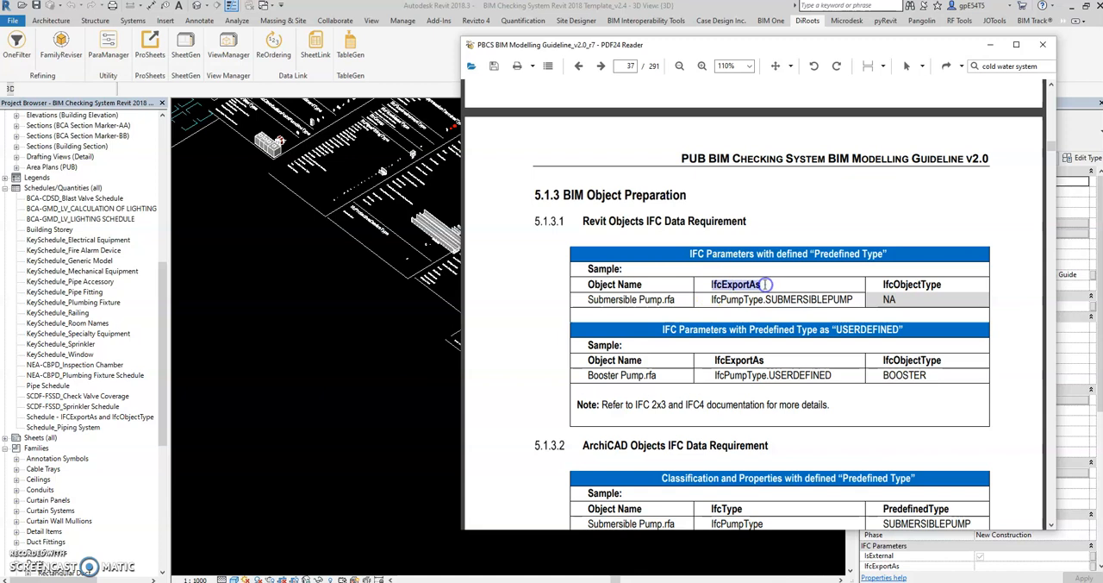
click(714, 291)
click(715, 285)
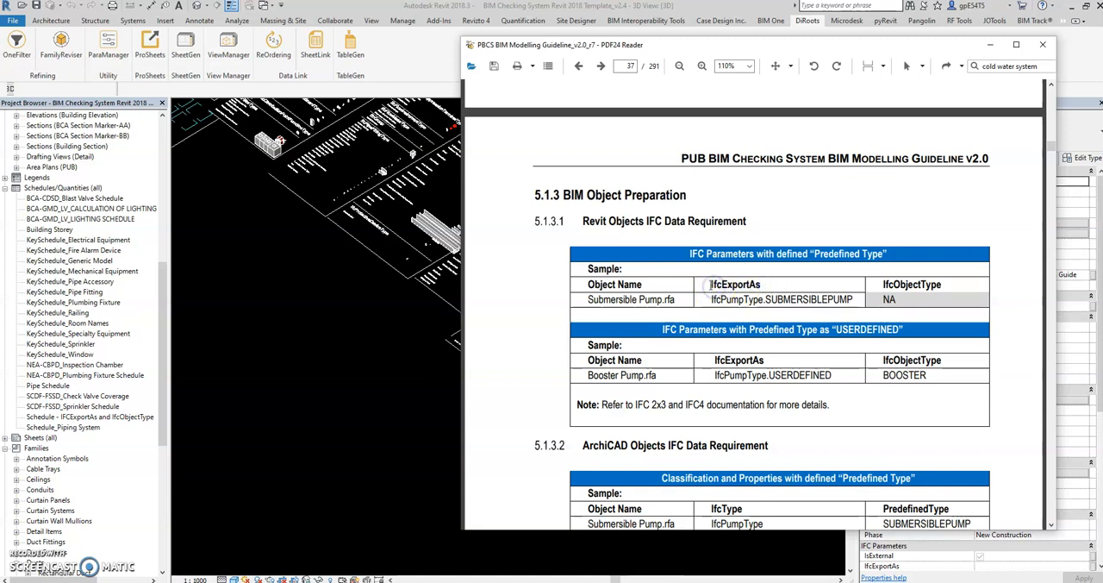
drag(714, 284, 768, 287)
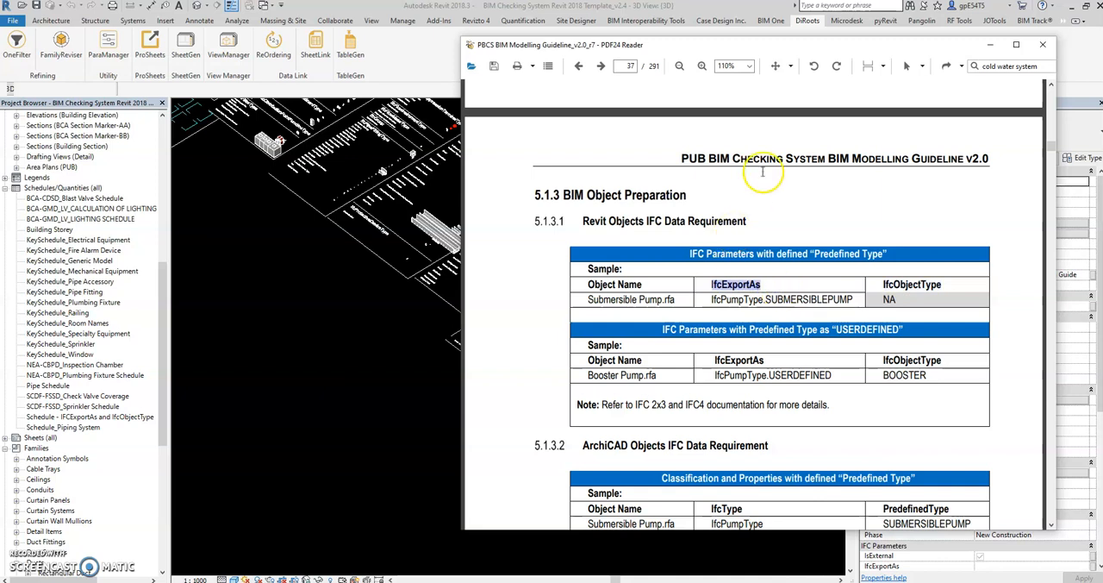
click(684, 159)
drag(684, 159, 788, 160)
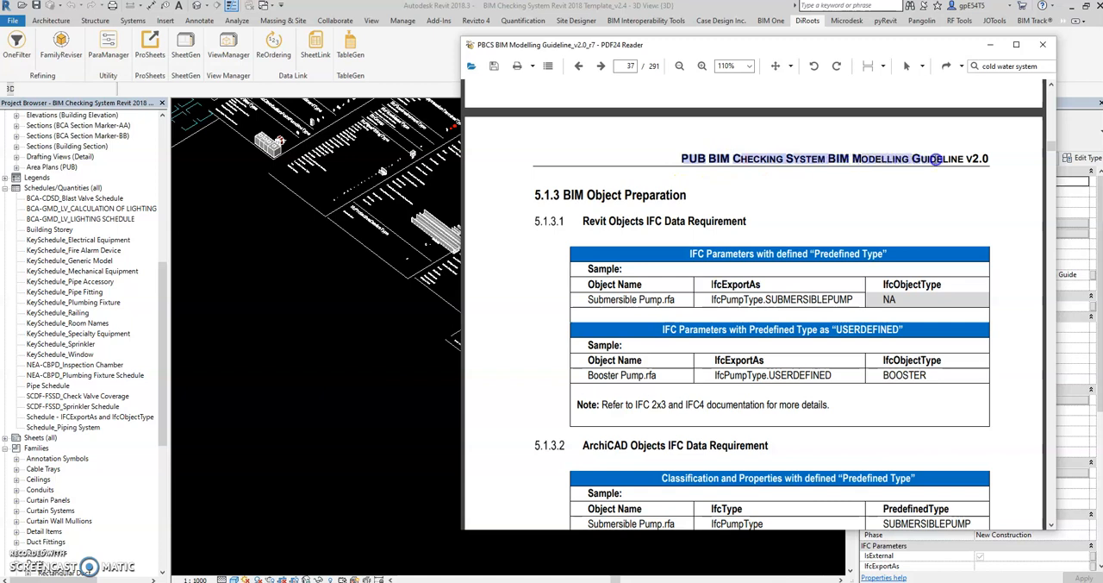
click(782, 295)
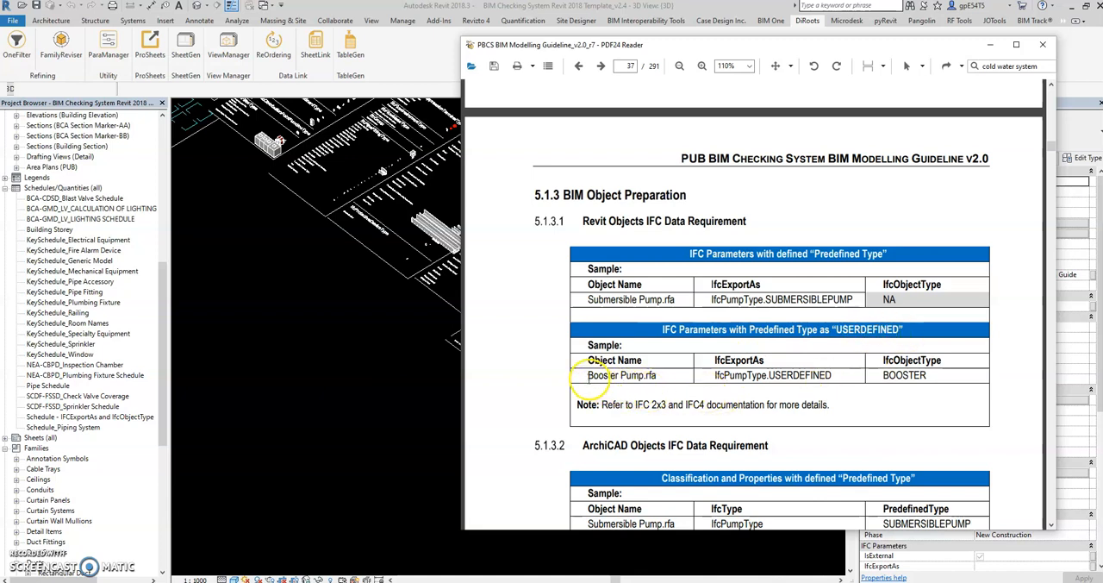
Review the Booster Pump.rfa sample row for USERDEFINED types, including its IfcExportAs and IfcObjectType values
drag(588, 375, 940, 375)
click(678, 375)
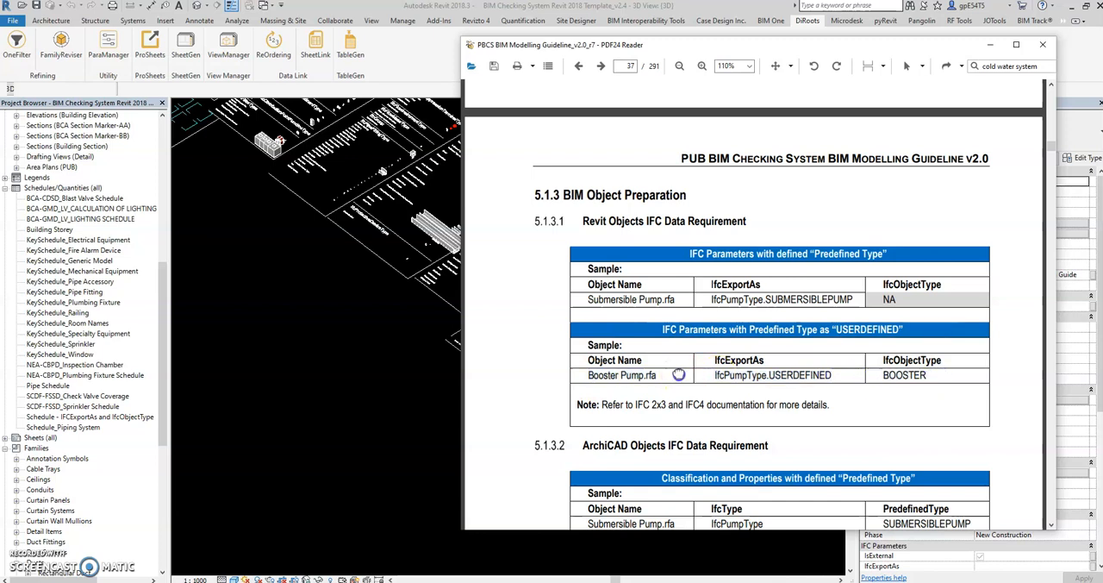
click(588, 376)
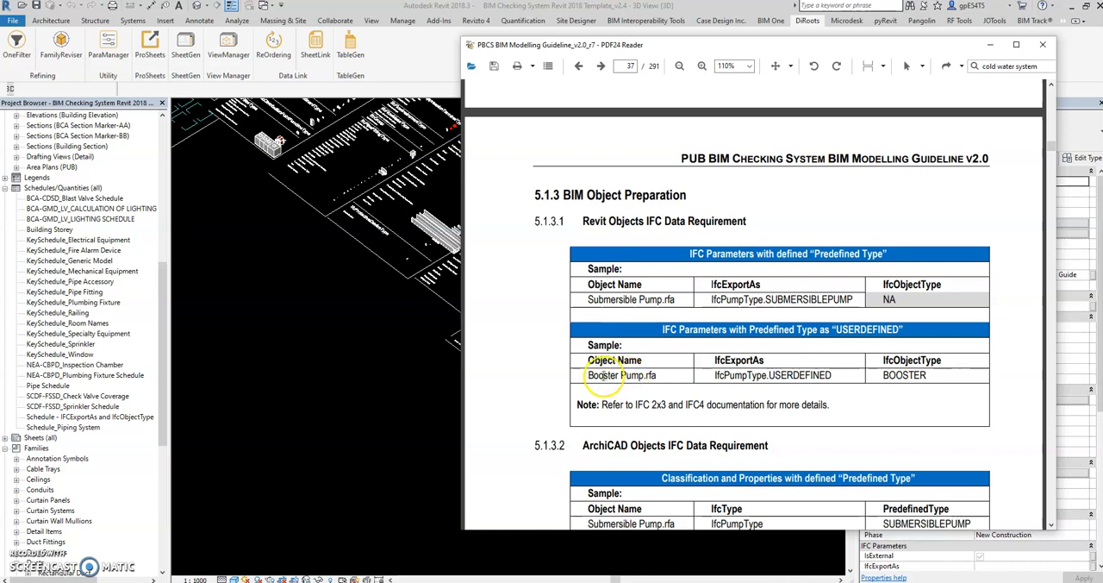
drag(717, 375, 850, 375)
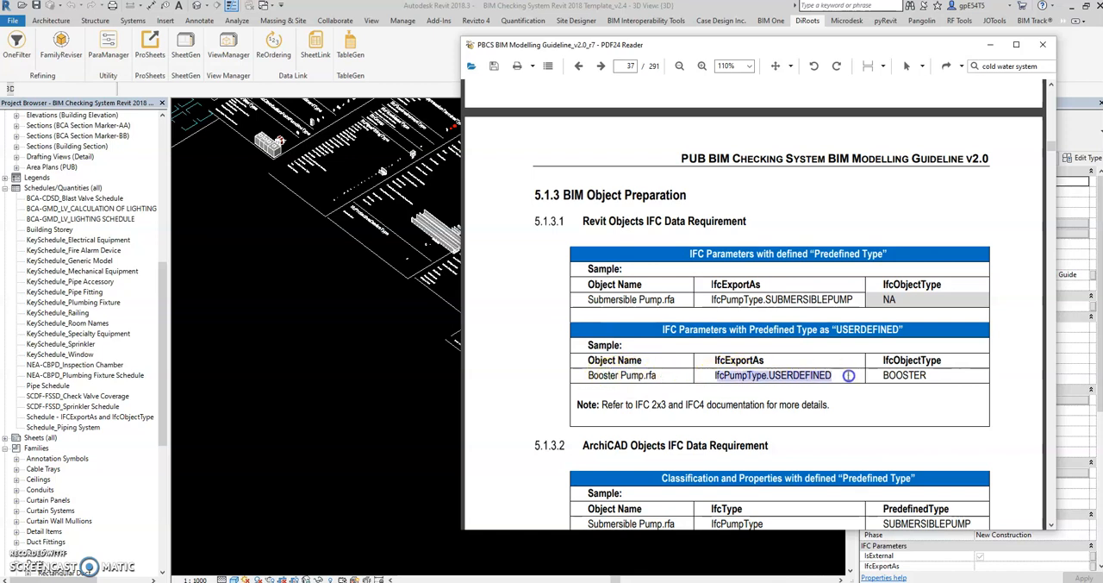
click(899, 375)
click(902, 374)
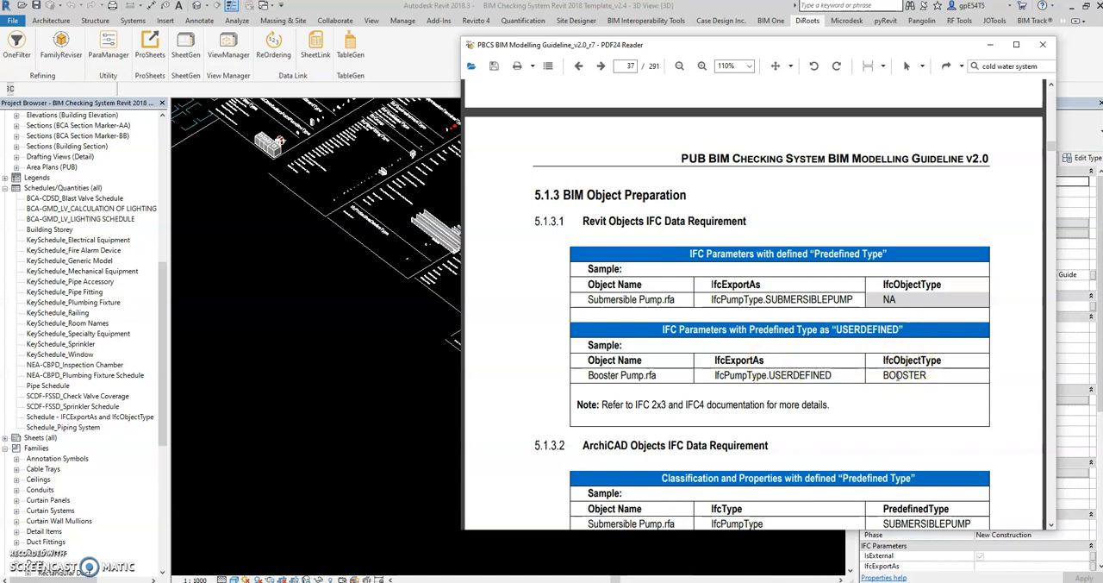
scroll(909, 365, down, 1)
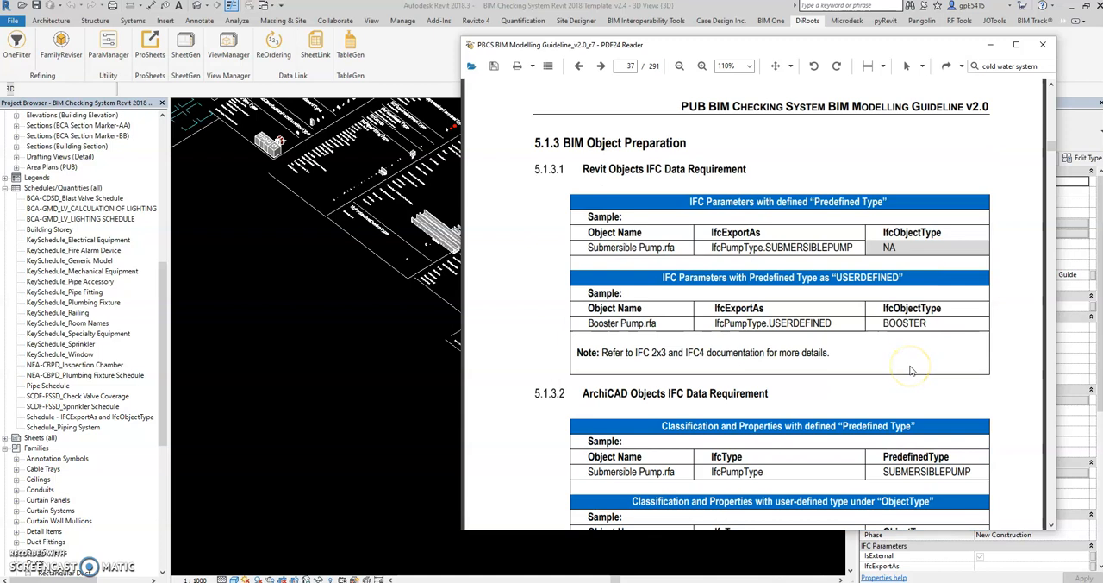
scroll(912, 370, up, 1)
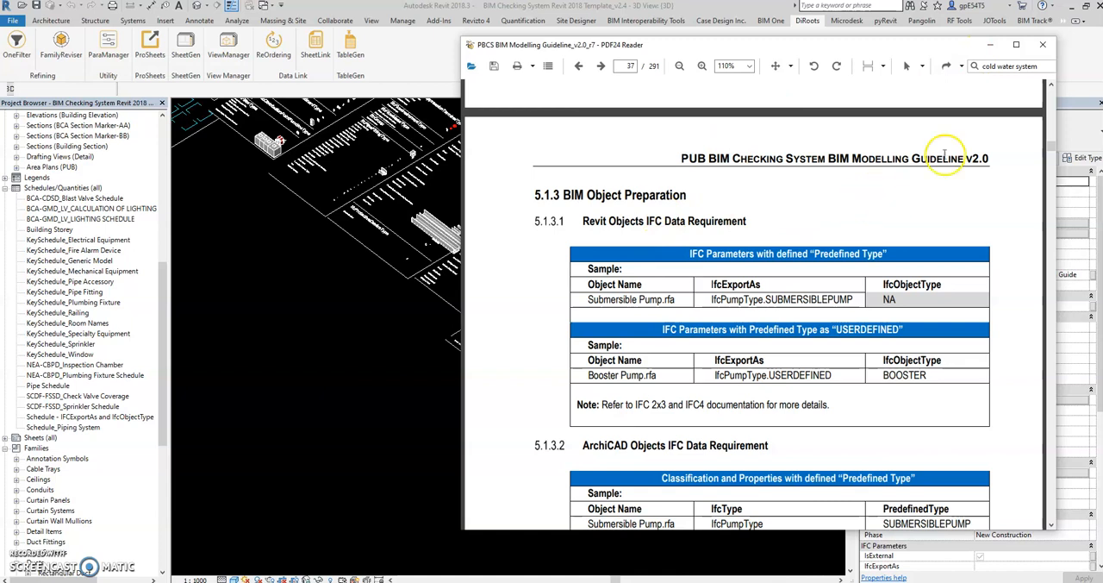
Switch to Revit by clearing away the guideline and file windows, and look over the whole object library in the 3D view
click(991, 47)
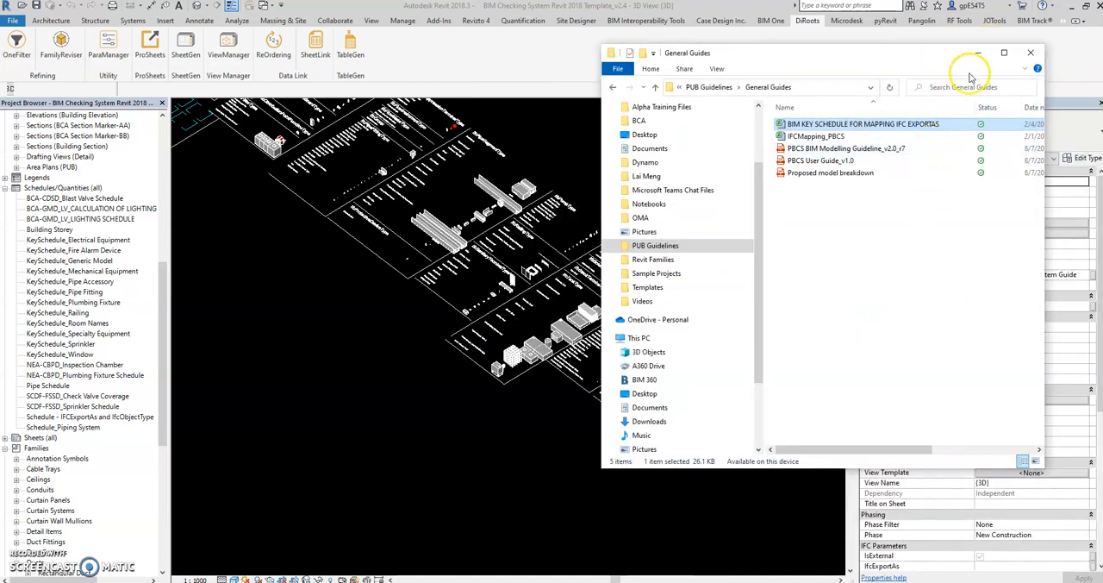
drag(925, 49, 1102, 76)
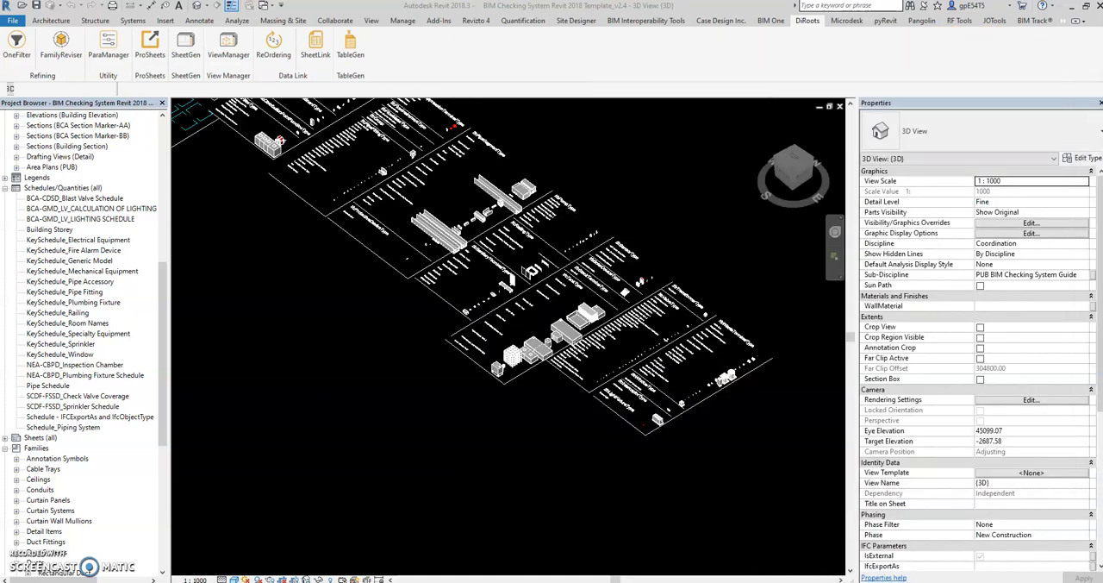
scroll(444, 360, down, 2)
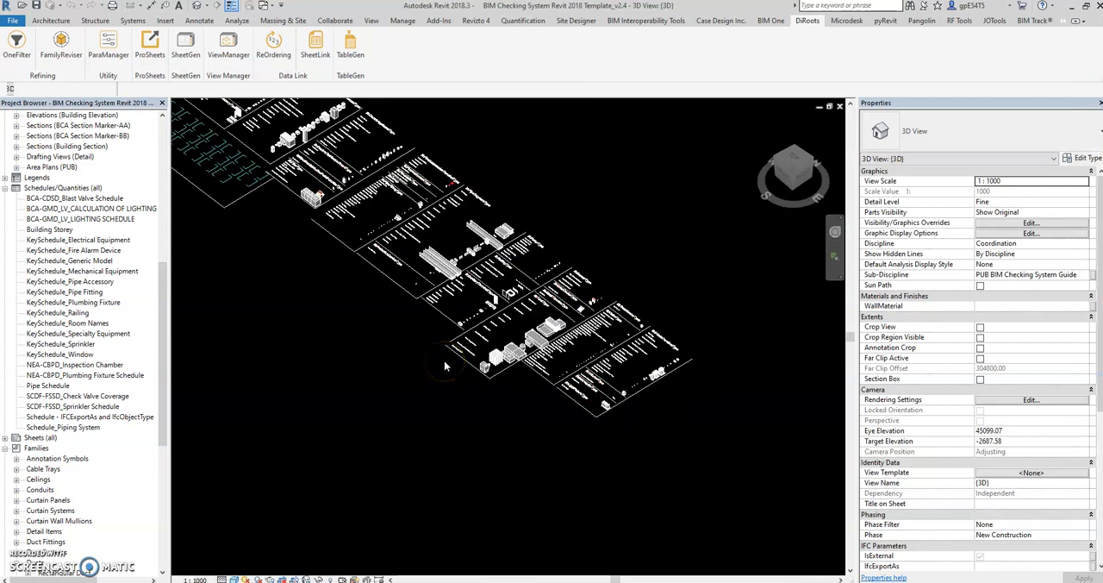
middle_drag(336, 385, 421, 390)
shift+middle_drag(484, 417, 464, 384)
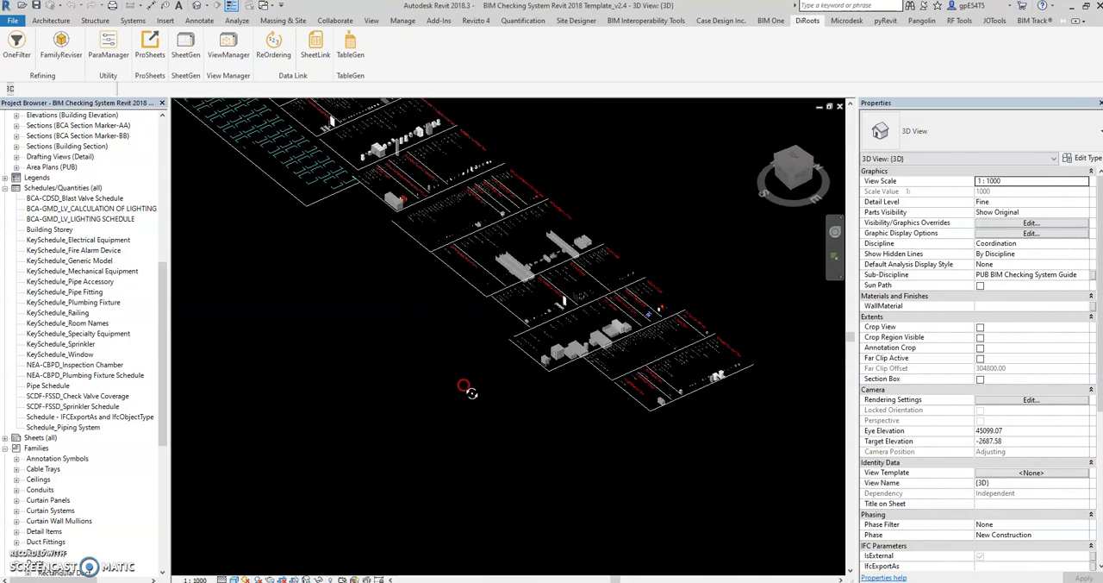
middle_drag(435, 340, 460, 391)
shift+middle_drag(461, 450, 438, 434)
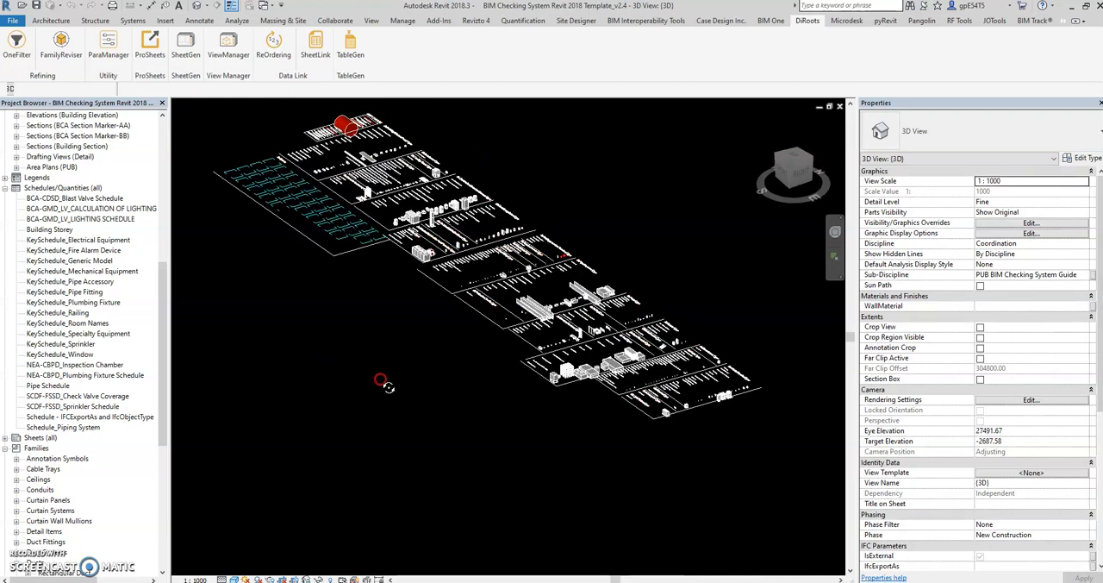
shift+middle_drag(367, 374, 389, 383)
scroll(484, 345, down, 1)
scroll(492, 181, up, 1)
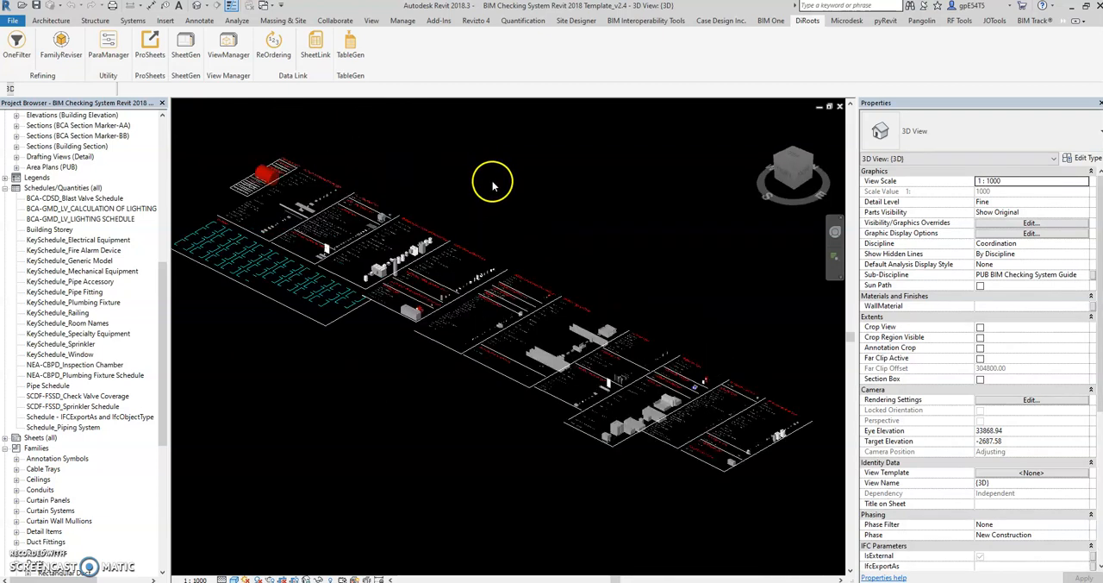
shift+middle_drag(327, 441, 308, 441)
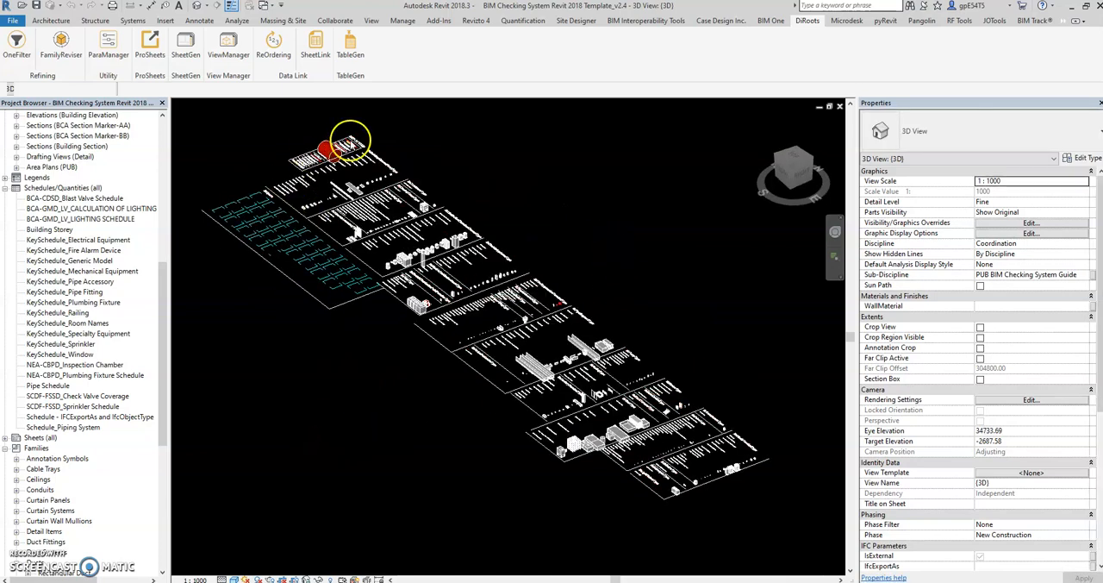
scroll(397, 155, up, 1)
scroll(517, 231, up, 1)
scroll(525, 233, down, 1)
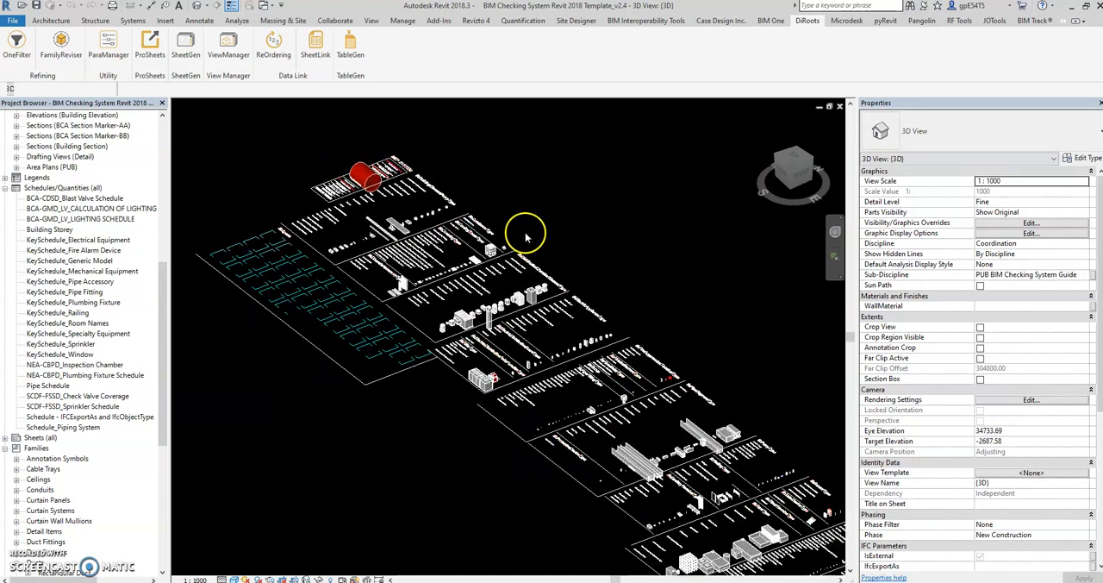
Select the Waste Sump plumbing fixture in the 3D view and review its instance IFC parameters
middle_drag(595, 419, 554, 357)
scroll(449, 321, down, 2)
scroll(554, 423, up, 2)
scroll(624, 431, up, 1)
scroll(664, 453, up, 1)
scroll(694, 470, up, 1)
scroll(724, 508, up, 1)
scroll(742, 505, up, 1)
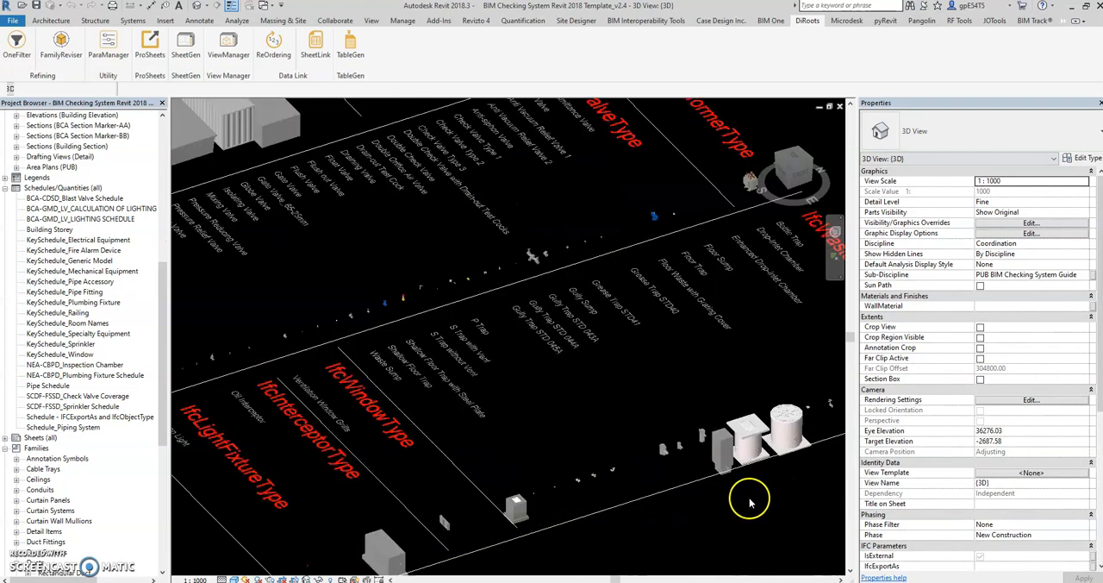
scroll(621, 457, up, 1)
scroll(629, 448, up, 2)
scroll(629, 448, up, 2)
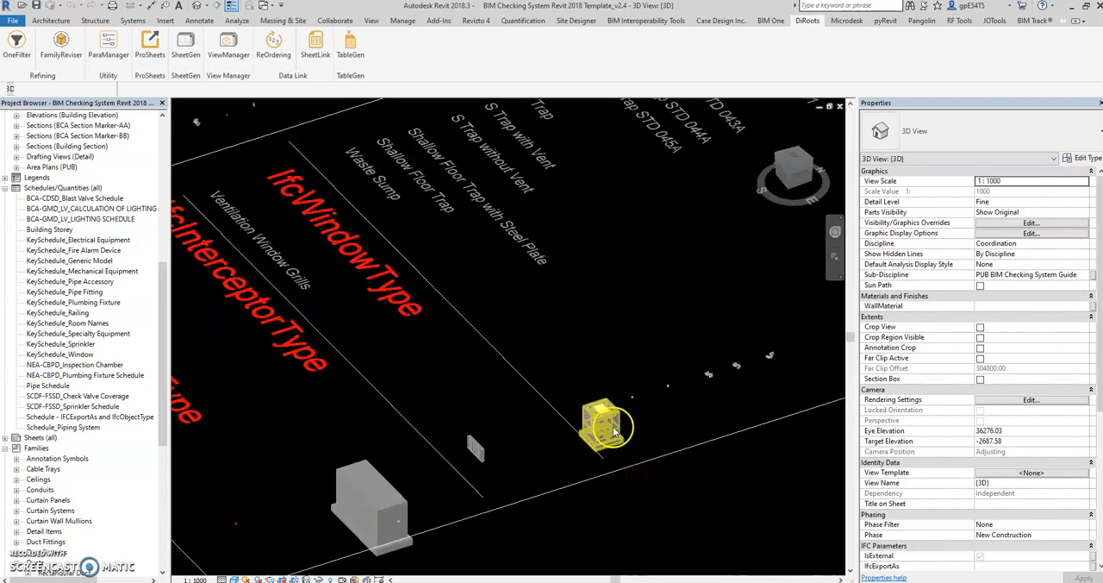
click(600, 422)
scroll(1073, 392, down, 3)
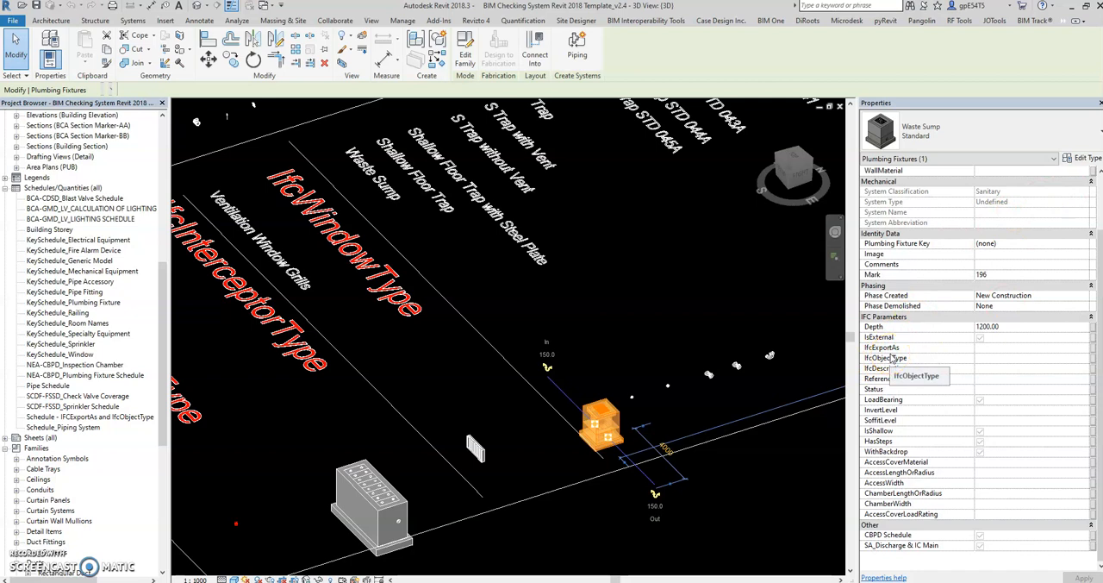
Inspect IfcExportAs and IfcObjectType in the Waste Sump's type properties, then close them without changes and deselect the fixture
click(1082, 159)
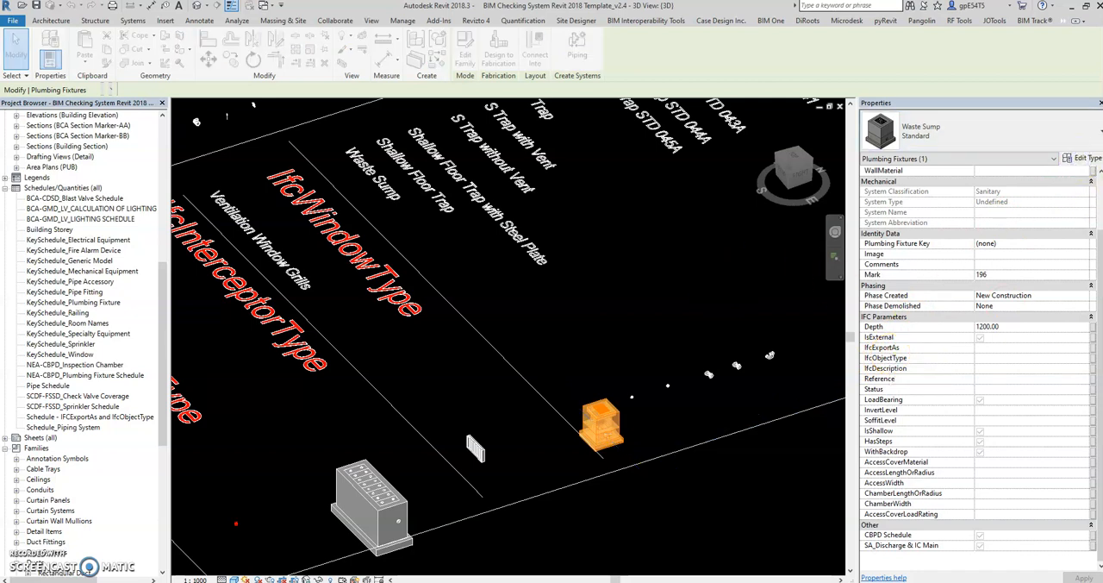
scroll(778, 356, down, 3)
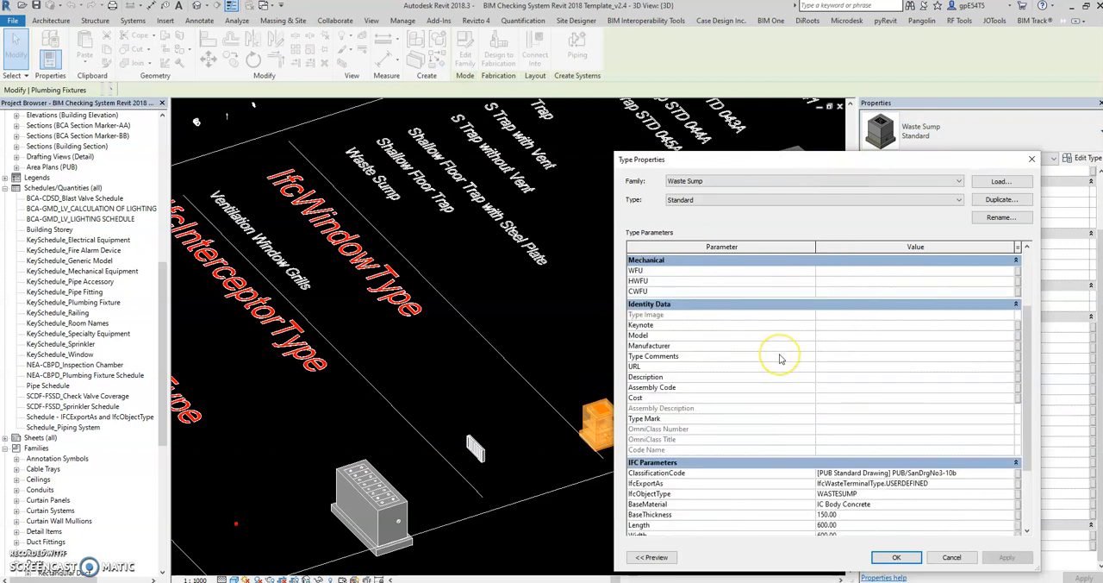
scroll(780, 358, down, 2)
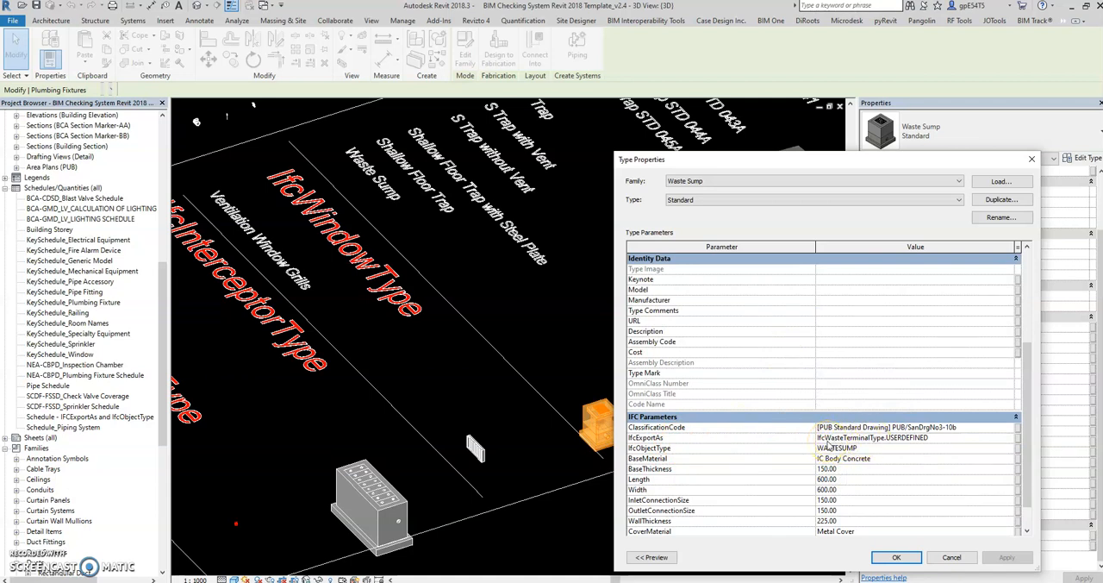
click(932, 438)
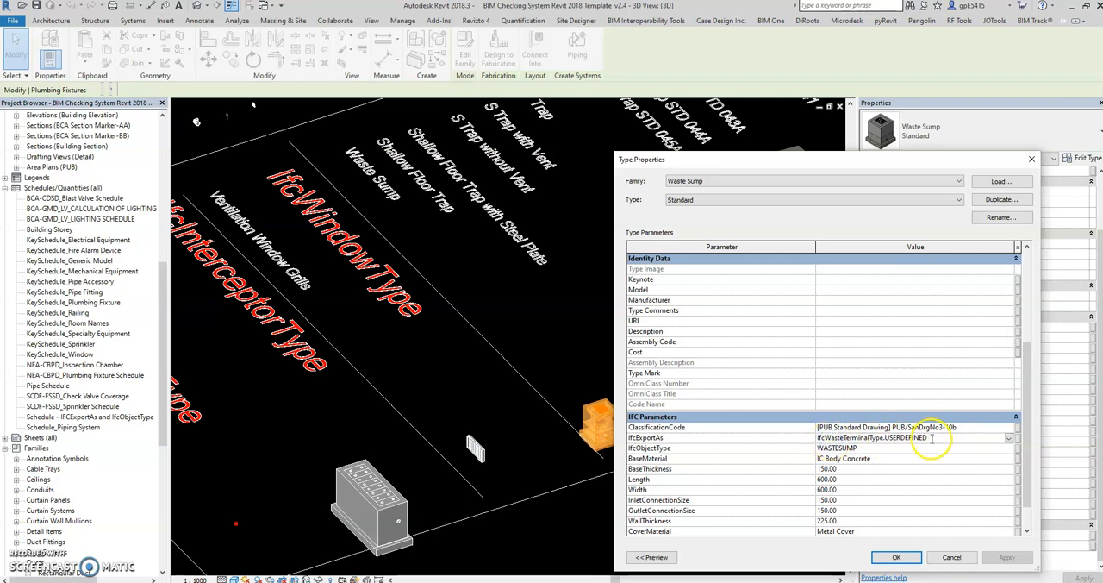
click(876, 449)
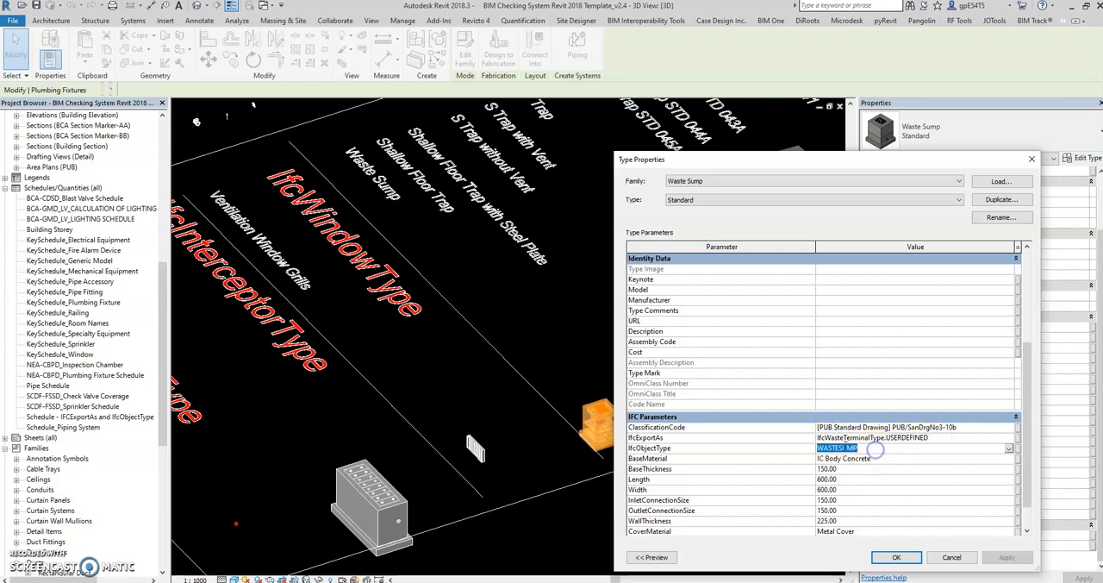
click(1031, 160)
click(678, 334)
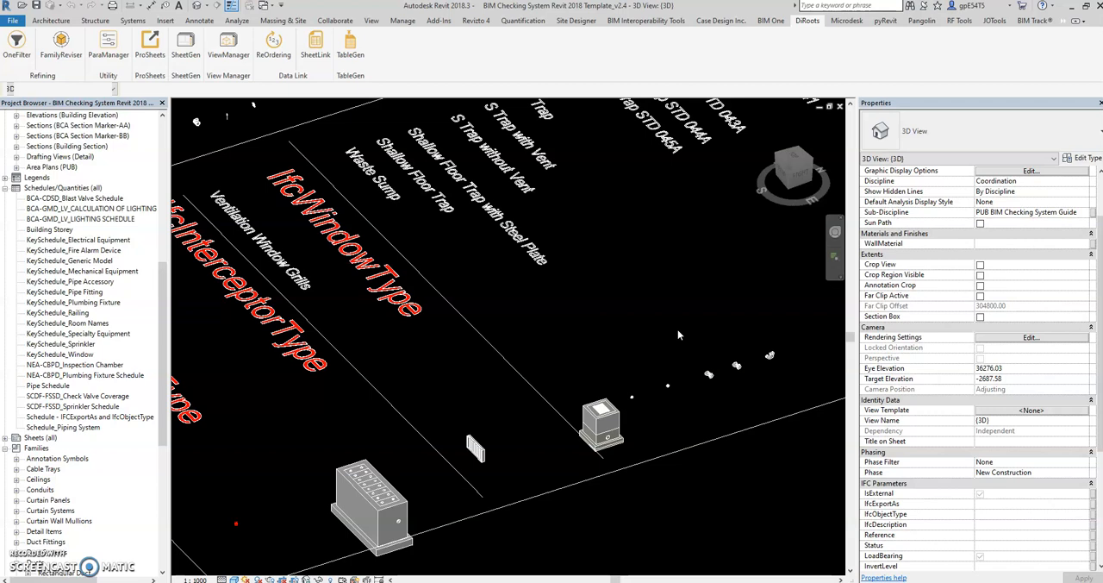
Open KeySchedule_Pipe Accessory from the template's key schedules and review its key names, IfcExportAs and IfcObjectType values
scroll(677, 334, down, 2)
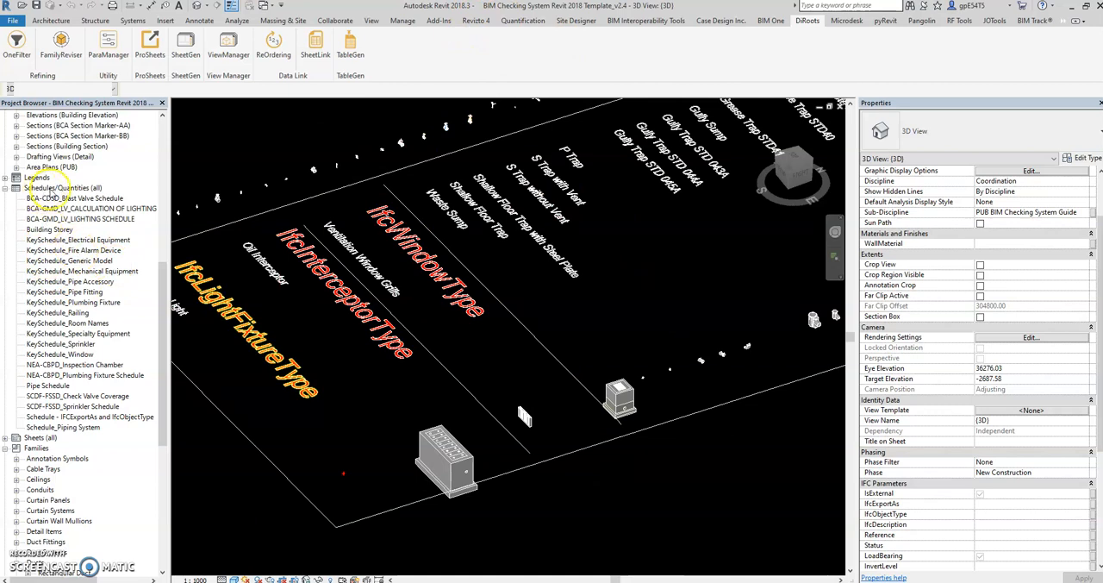
click(73, 240)
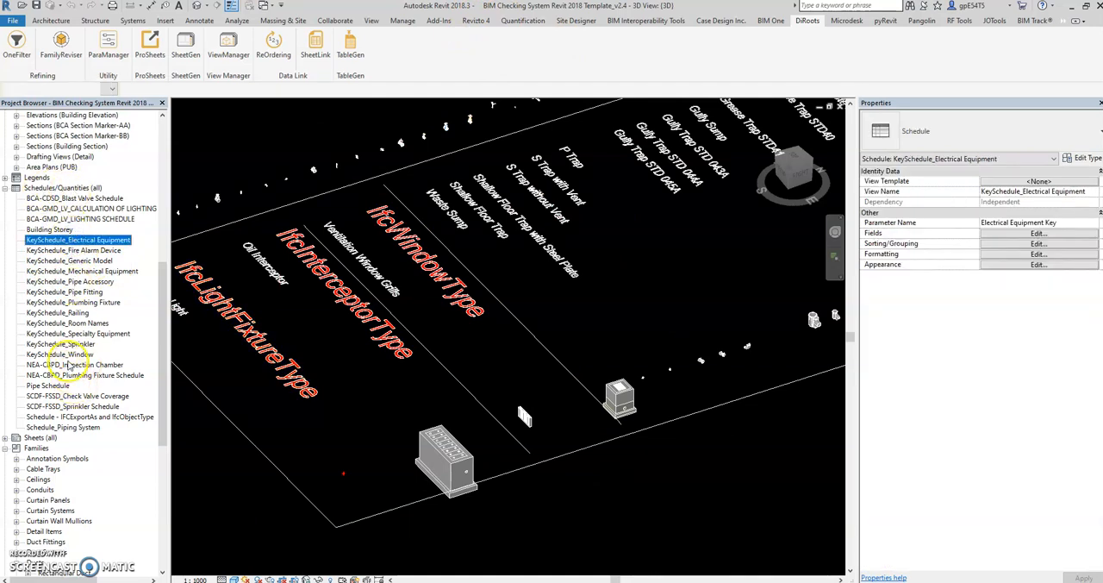
shift+click(59, 354)
click(74, 250)
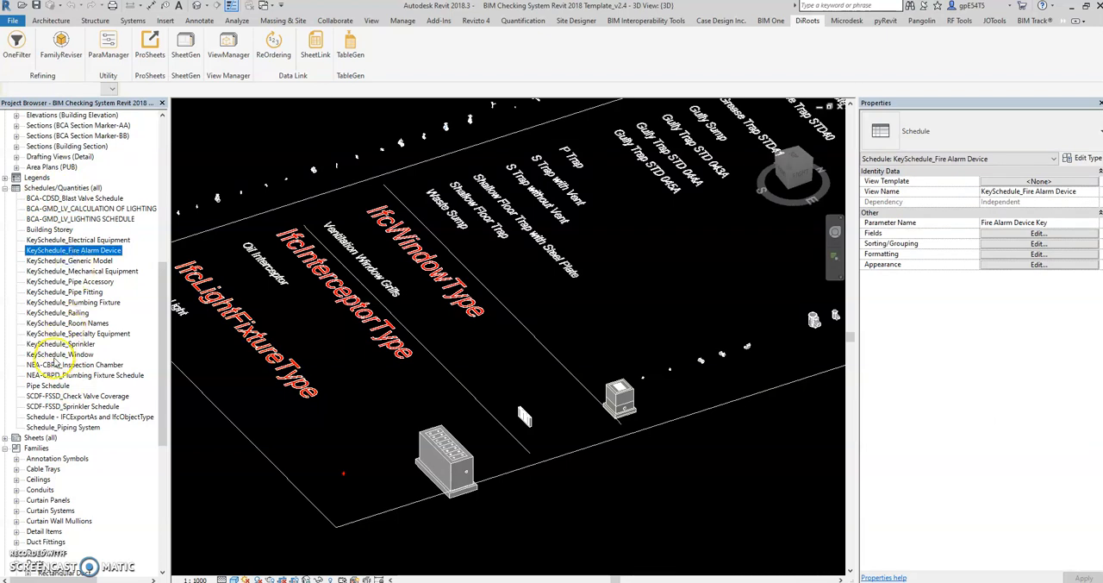
double_click(72, 282)
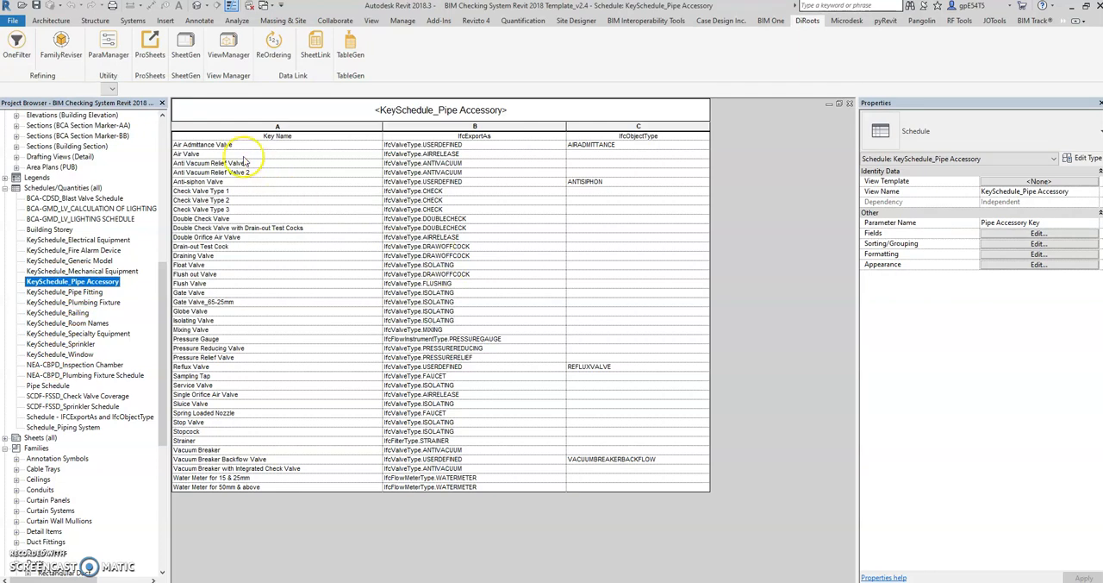
click(264, 145)
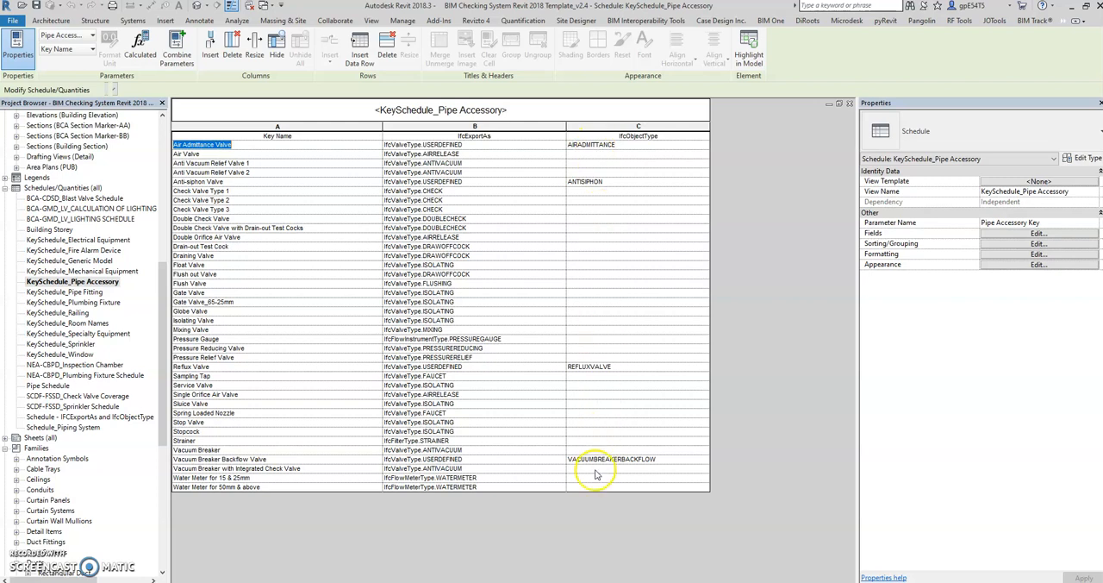
Point out the set of key schedules from KeySchedule_Electrical Equipment through KeySchedule_Window, then reselect only KeySchedule_Electrical Equipment
click(65, 240)
shift+click(59, 355)
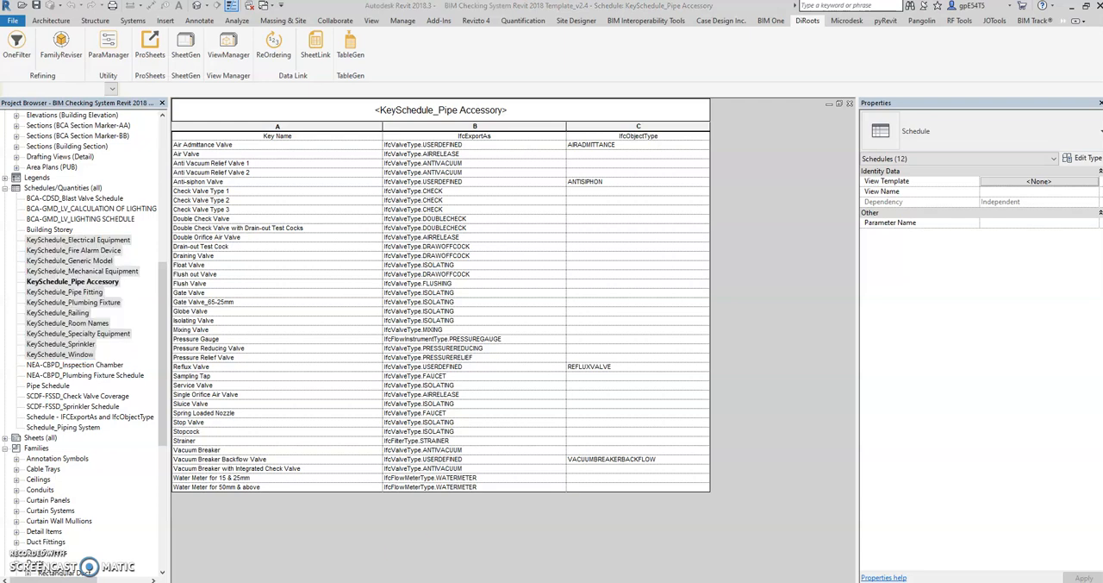
click(724, 162)
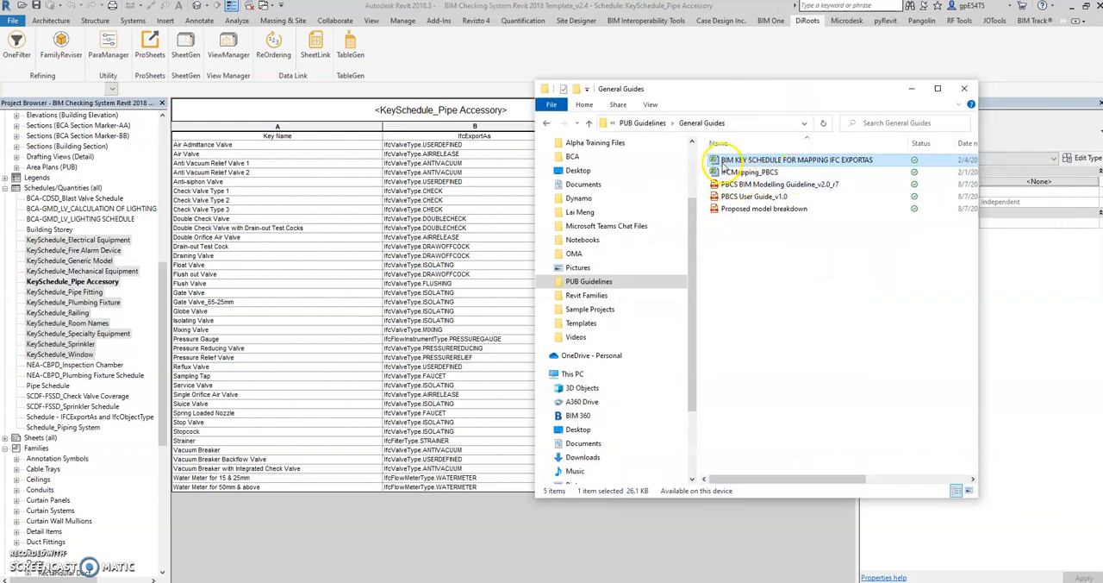
click(97, 243)
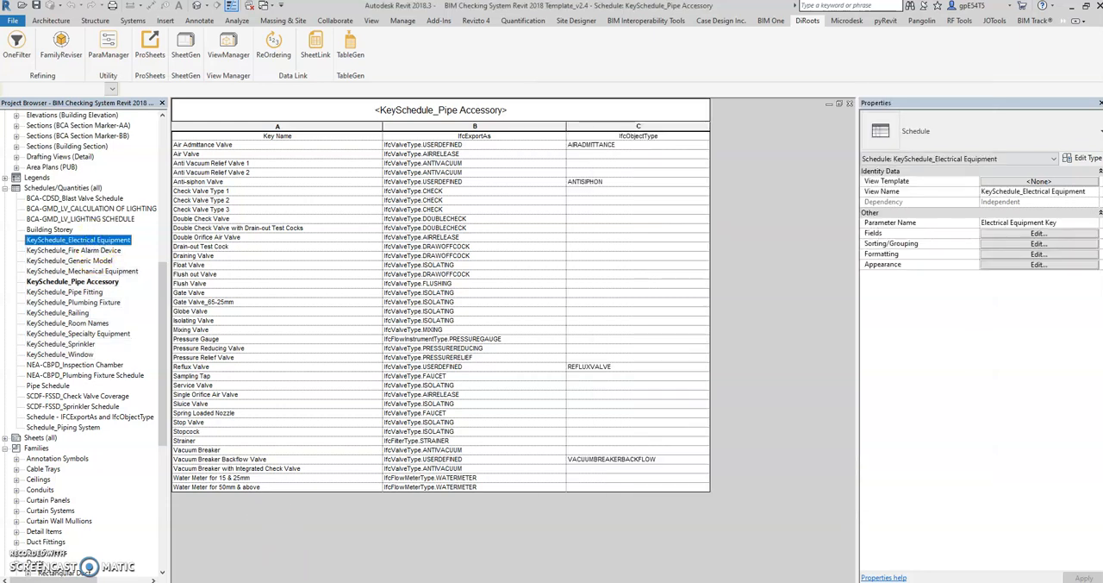
Open the BIM KEY SCHEDULE FOR MAPPING IFC EXPORTAS workbook from the General Guides folder and show its KeySchedule_Pipe Accessory sheet
key(alt+Tab)
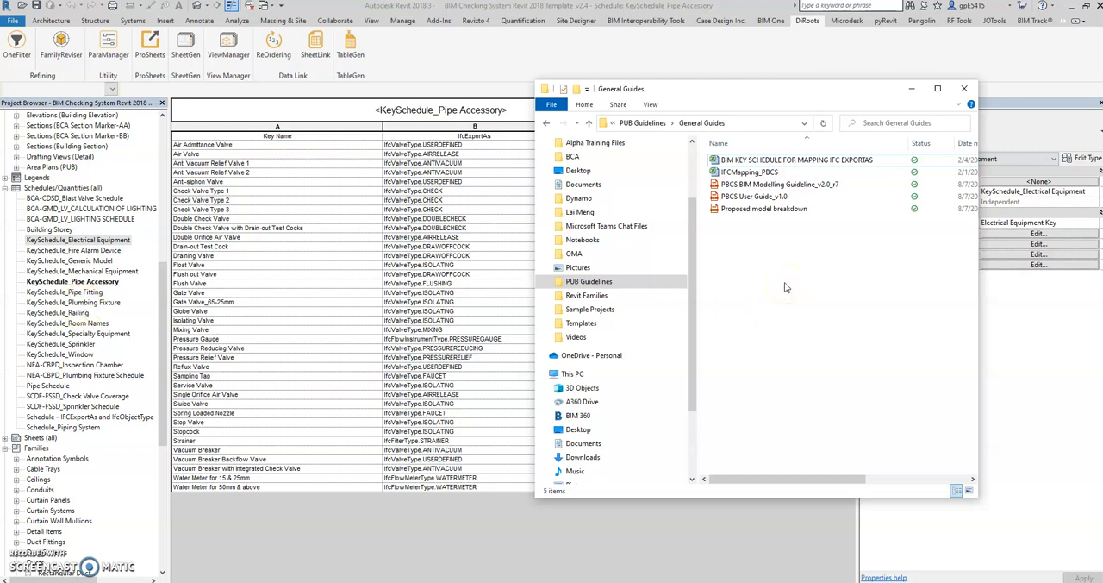
click(806, 160)
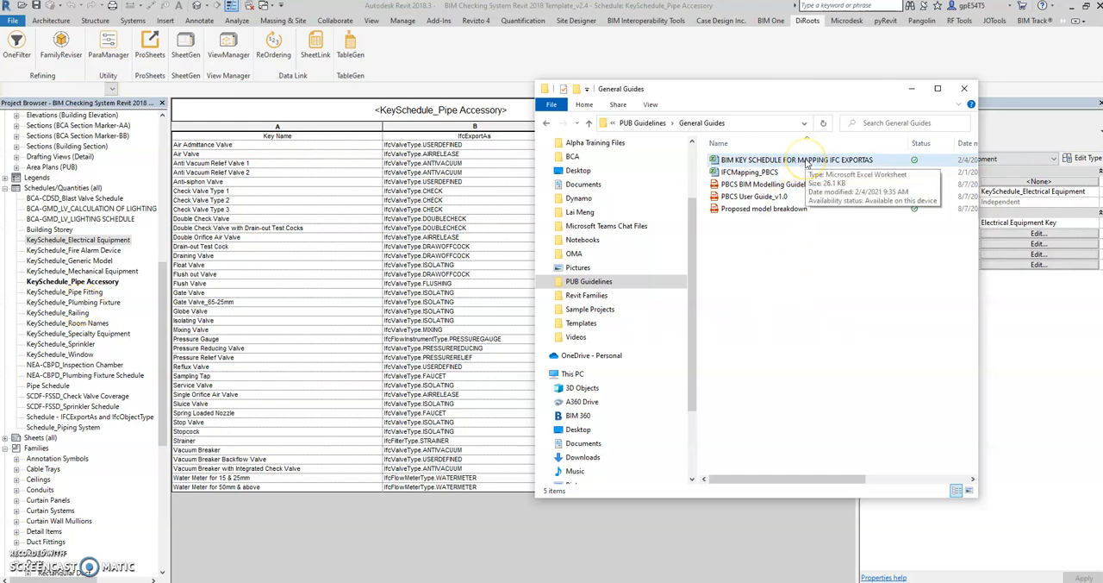
click(803, 161)
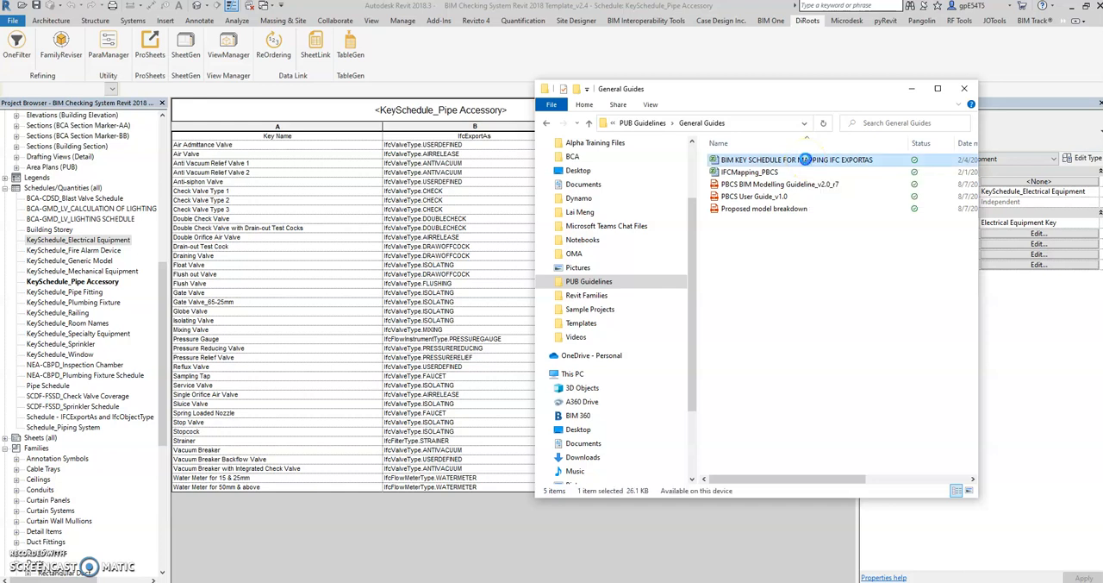
double_click(804, 161)
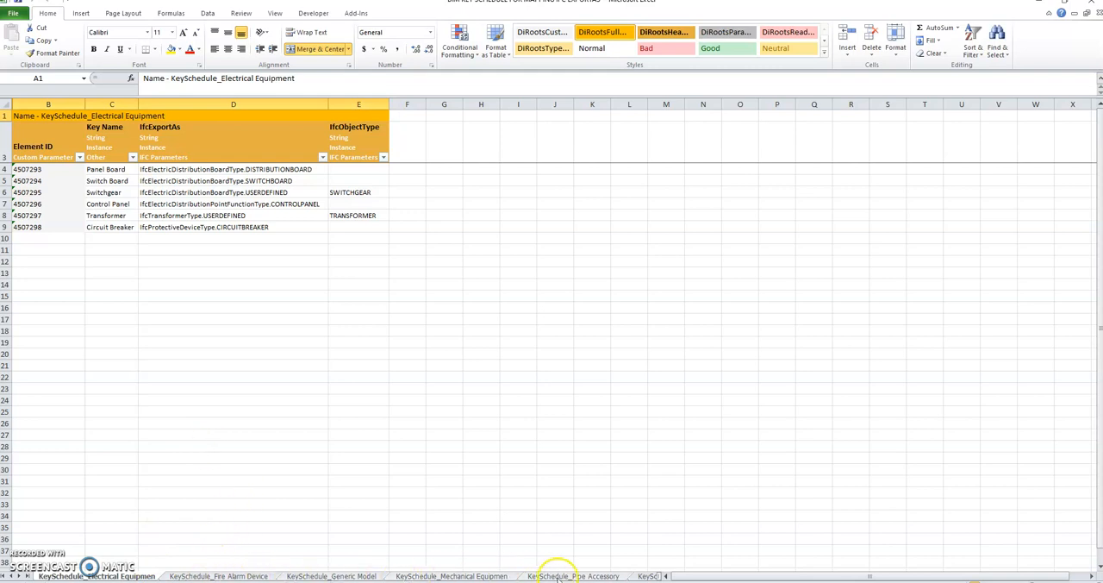
click(608, 576)
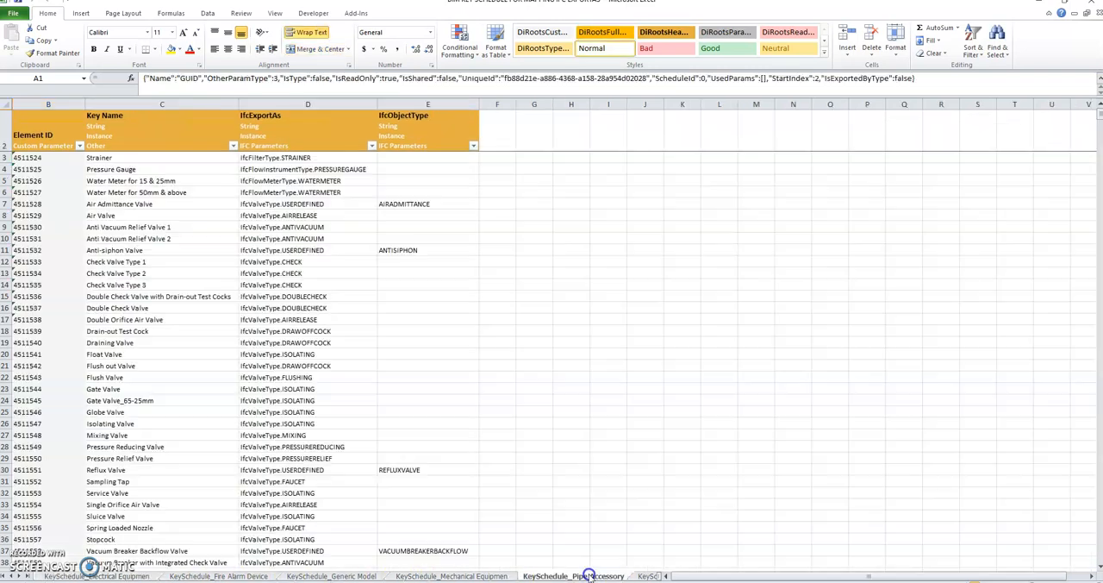
Review the IfcExportAs values on the pipe accessory sheet, including how the Check Valve Type 1 to 3 keys map to IfcValveType.CHECK
click(492, 328)
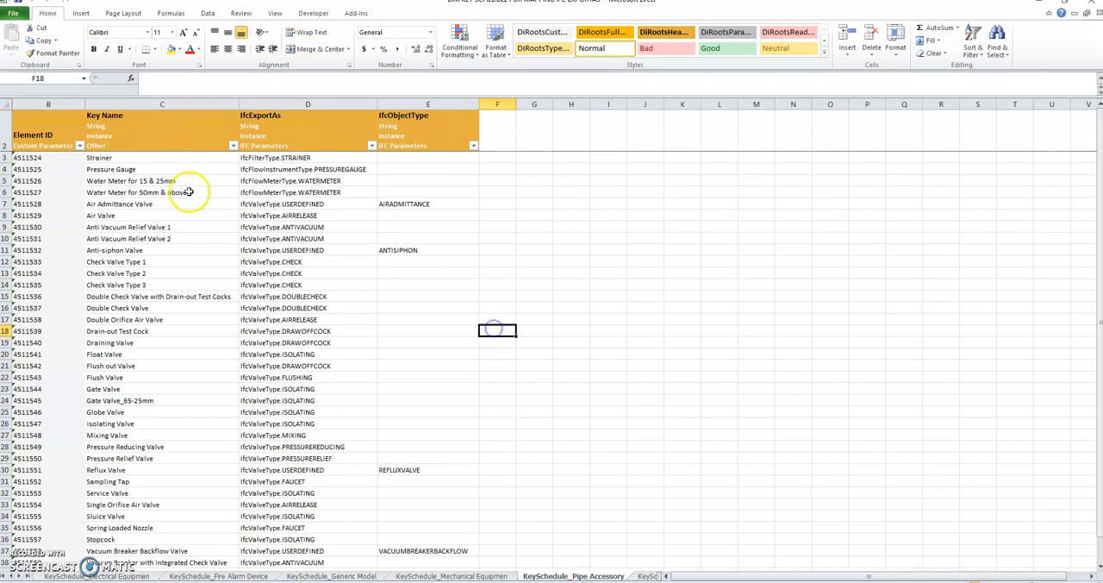
click(280, 192)
click(298, 157)
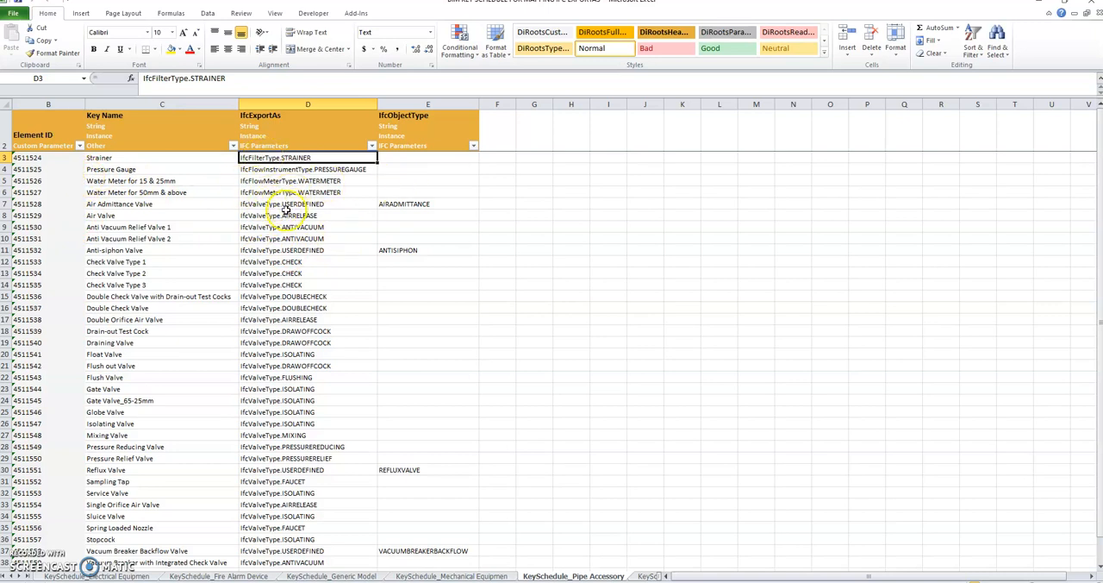
drag(284, 157, 288, 376)
click(155, 284)
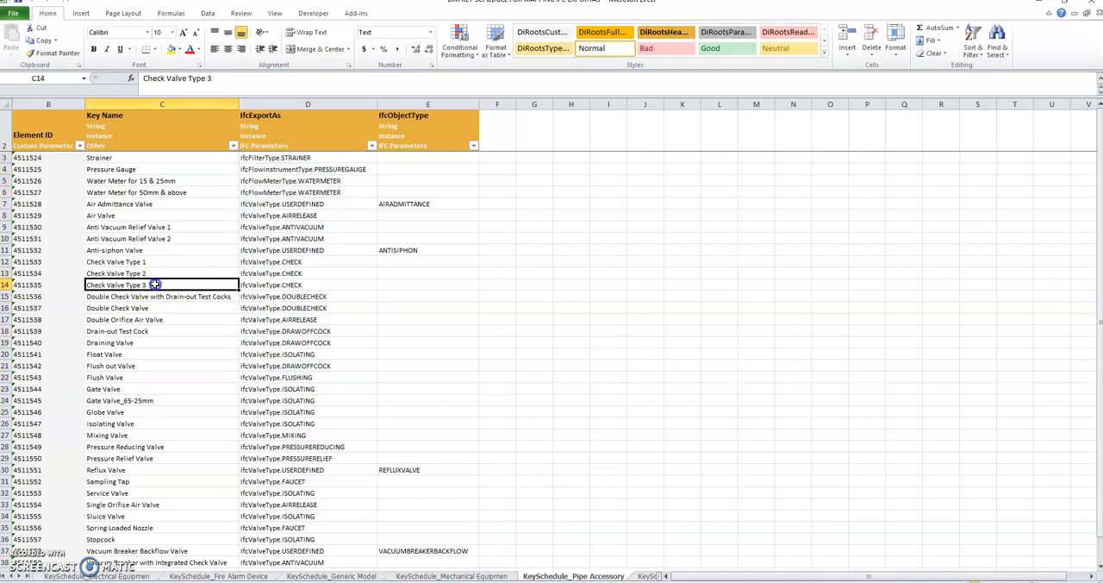
click(129, 263)
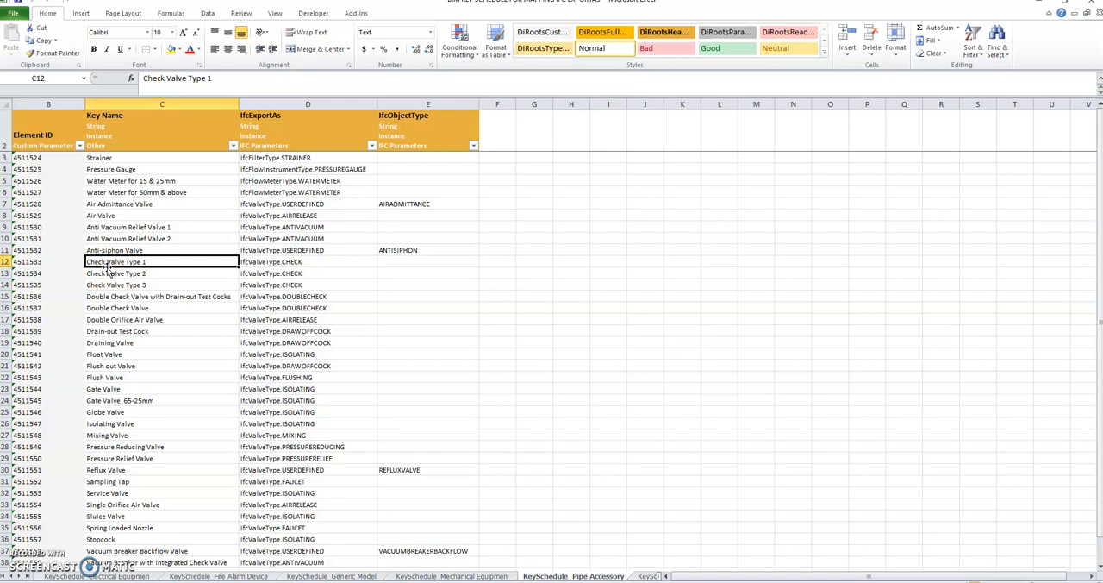
click(246, 263)
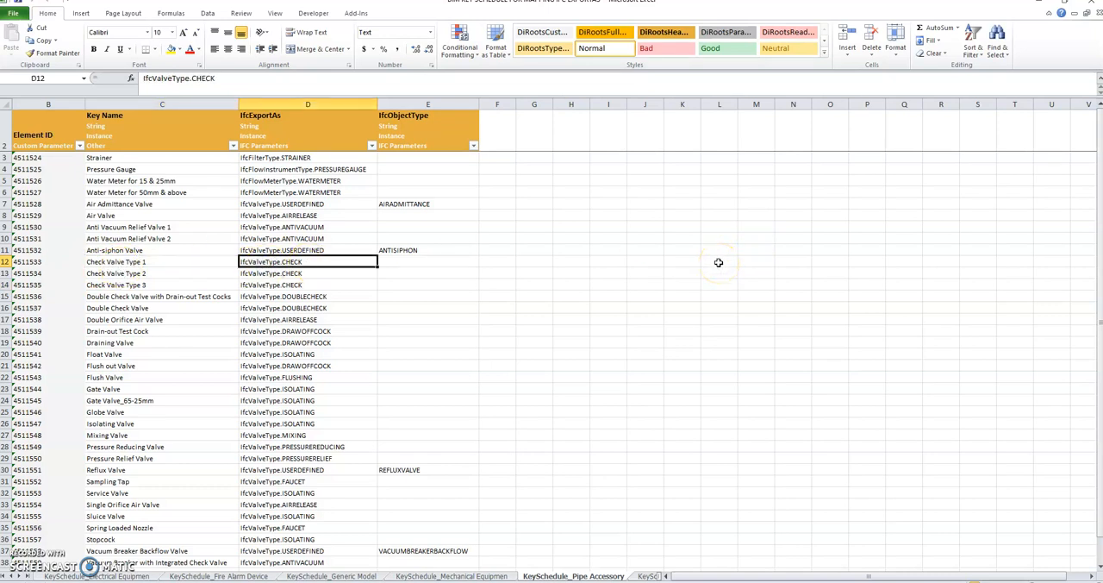
Return to Revit, switch to the PUB IFC EXPORT project and open its IFC EXPORT water 3D view
click(1040, 7)
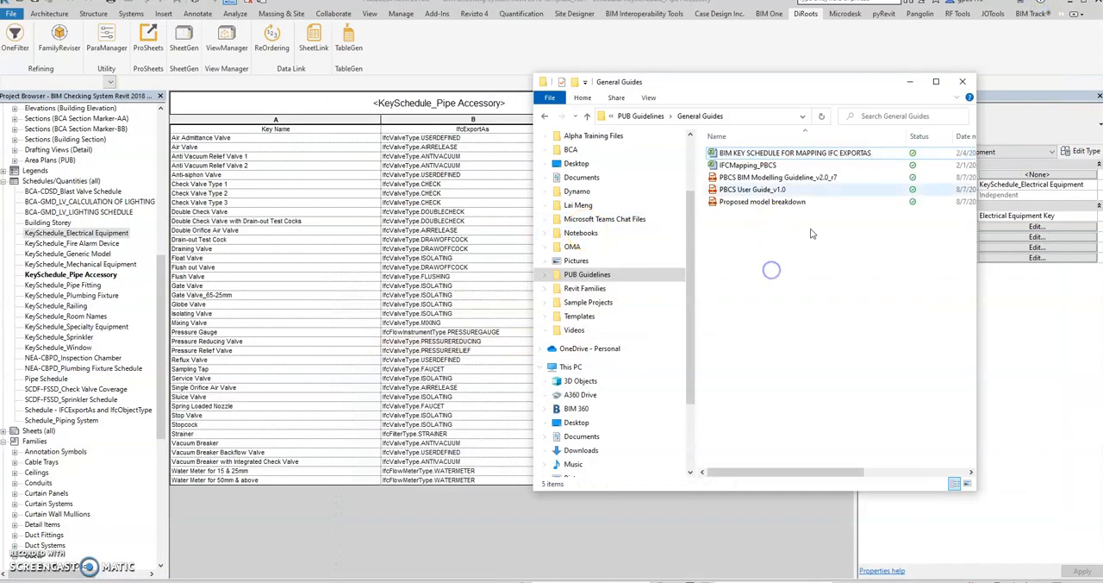
click(909, 82)
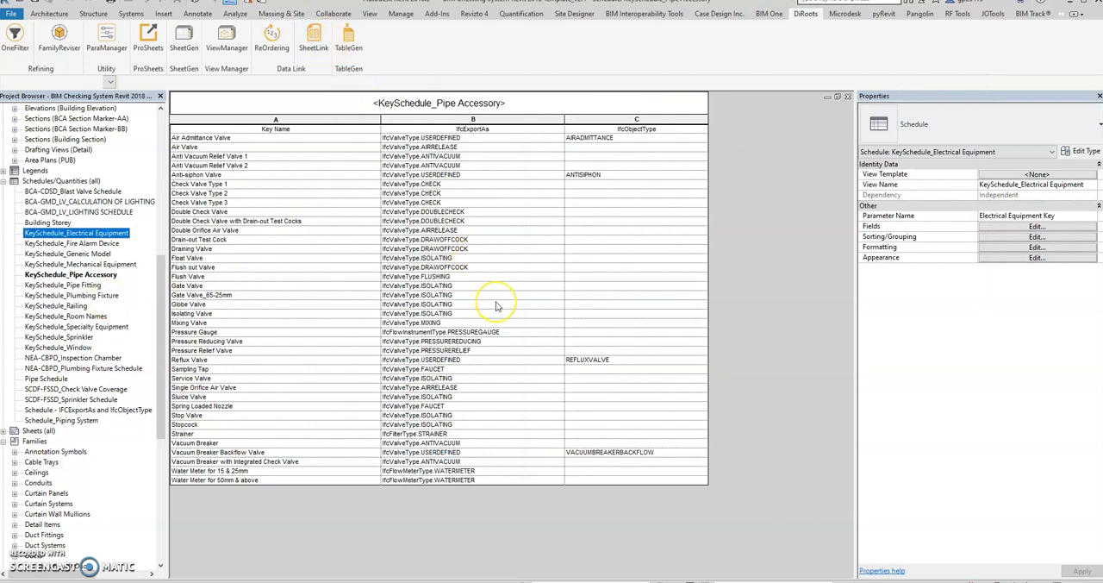
key(ctrl+Tab)
key(ctrl+Tab)
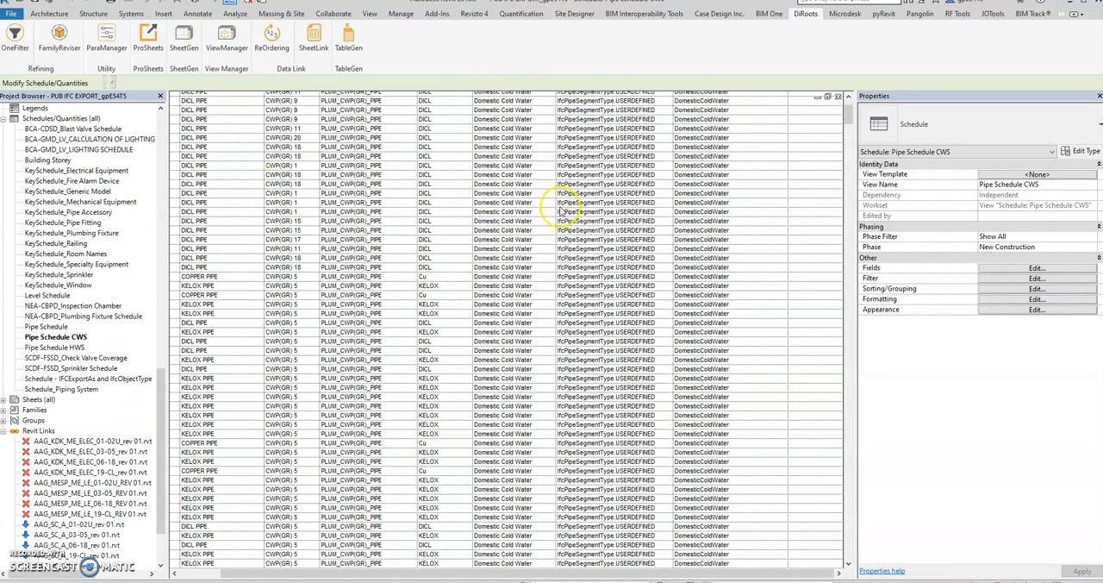
drag(159, 371, 155, 131)
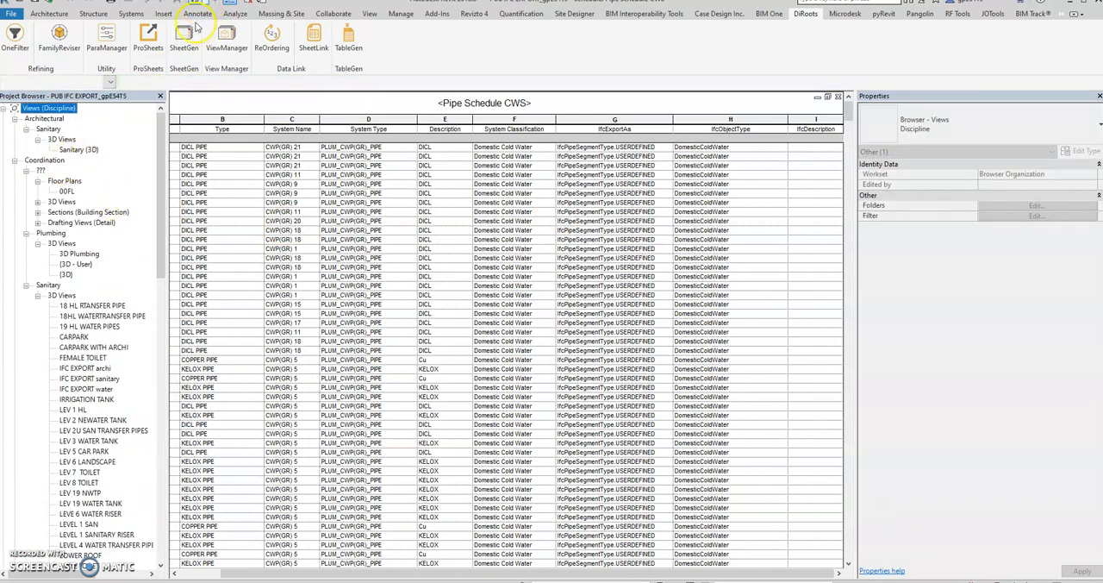
double_click(107, 390)
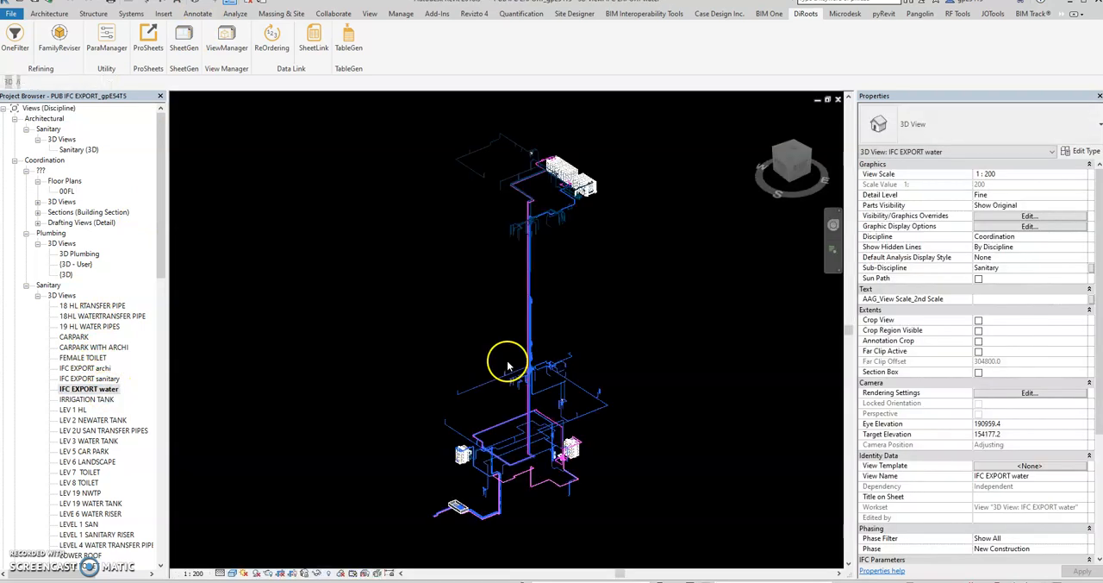
Select the transfer pump beside the water tank in the 3D view and review its instance IFC parameters
scroll(470, 438, up, 4)
scroll(469, 438, up, 8)
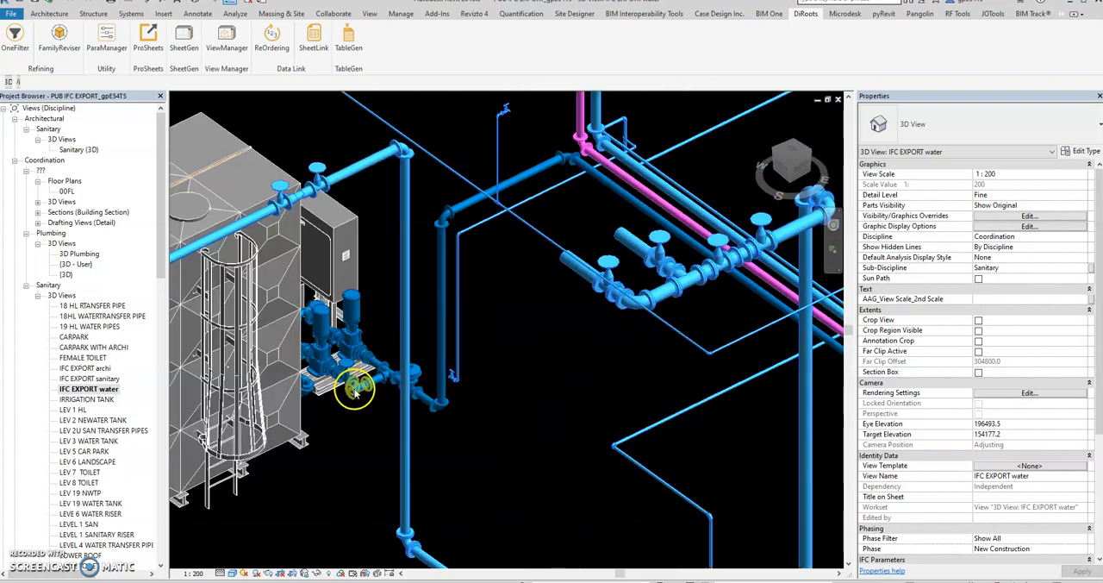
scroll(355, 389, up, 3)
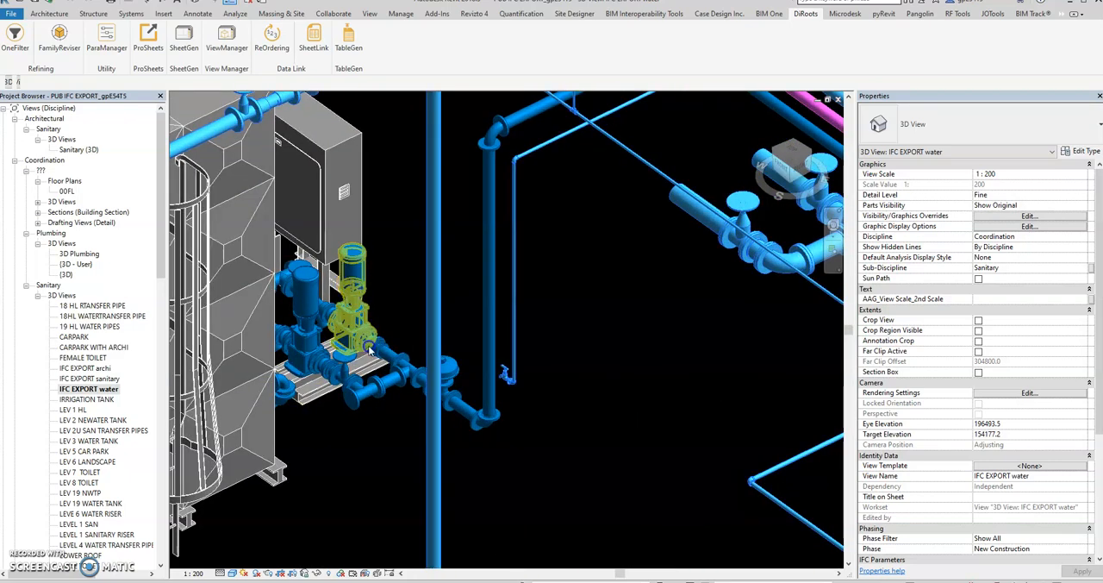
click(369, 349)
scroll(456, 313, down, 4)
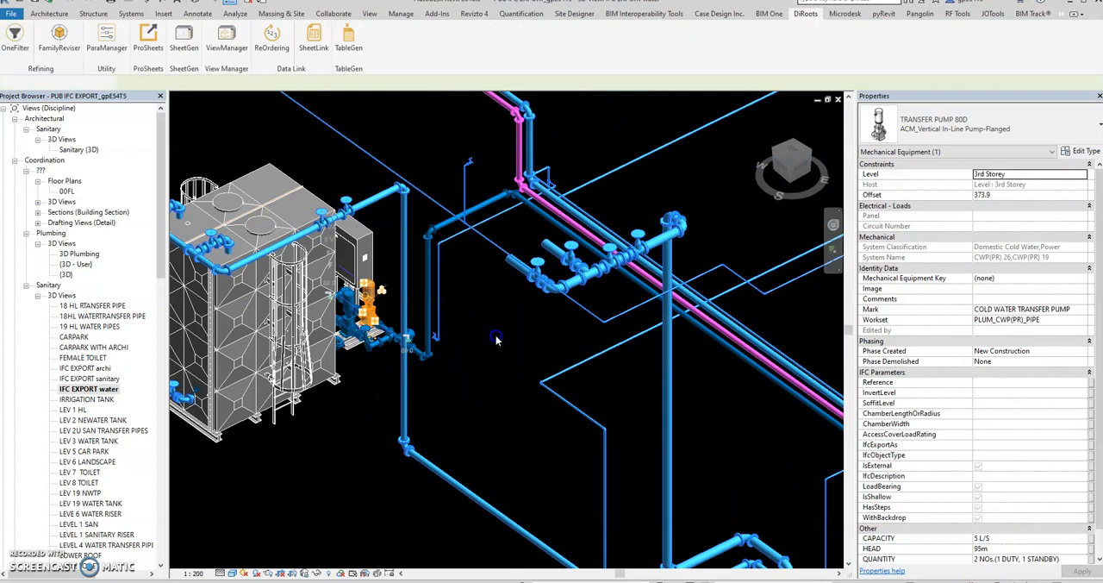
Select the 100 mm gate valve on the pipe above the water tank and review its instance IFC parameters
scroll(369, 198, up, 2)
click(347, 200)
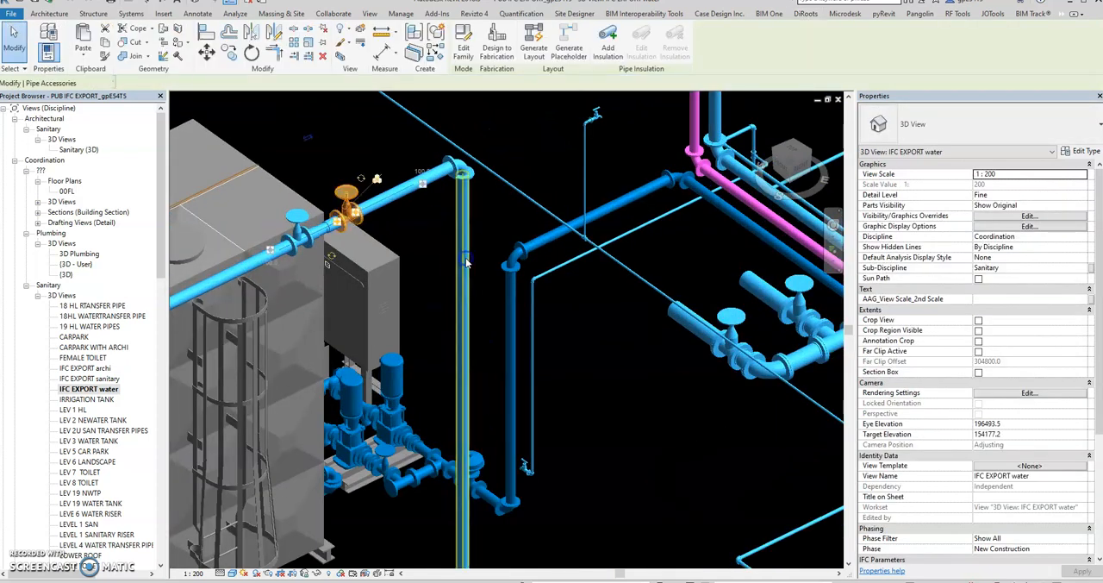
middle_drag(430, 250, 447, 290)
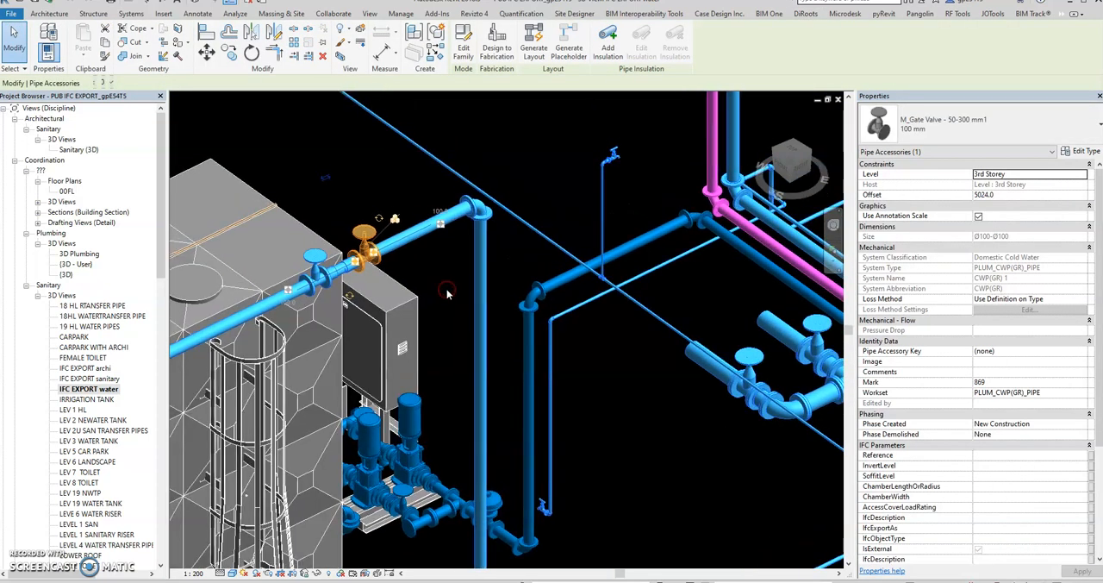
click(987, 194)
scroll(1010, 274, down, 3)
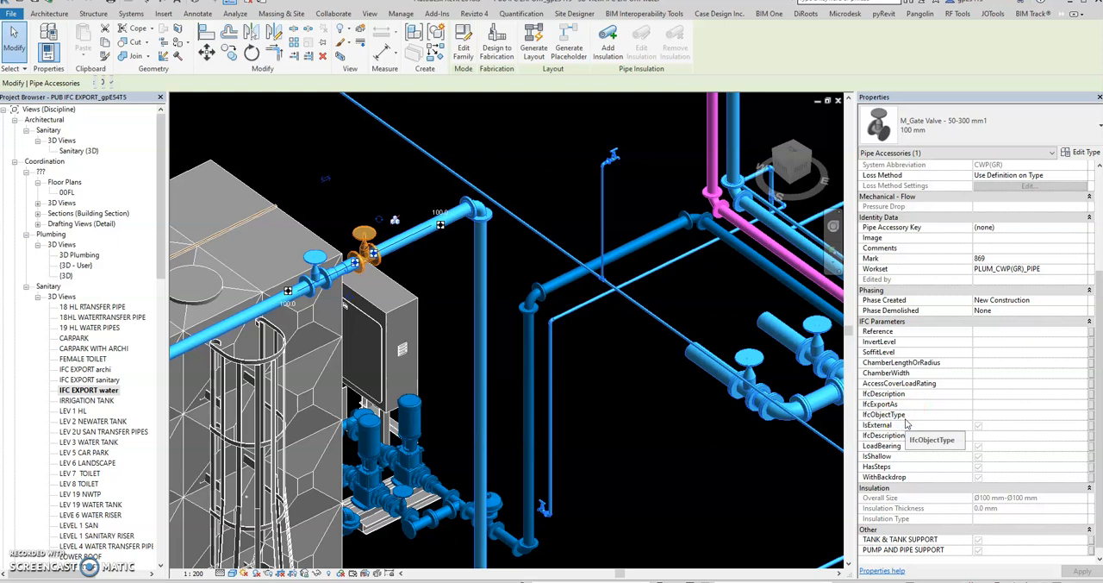
Inspect the IFC parameters in the gate valve's type properties, then close them without changes and deselect the valve
click(1079, 152)
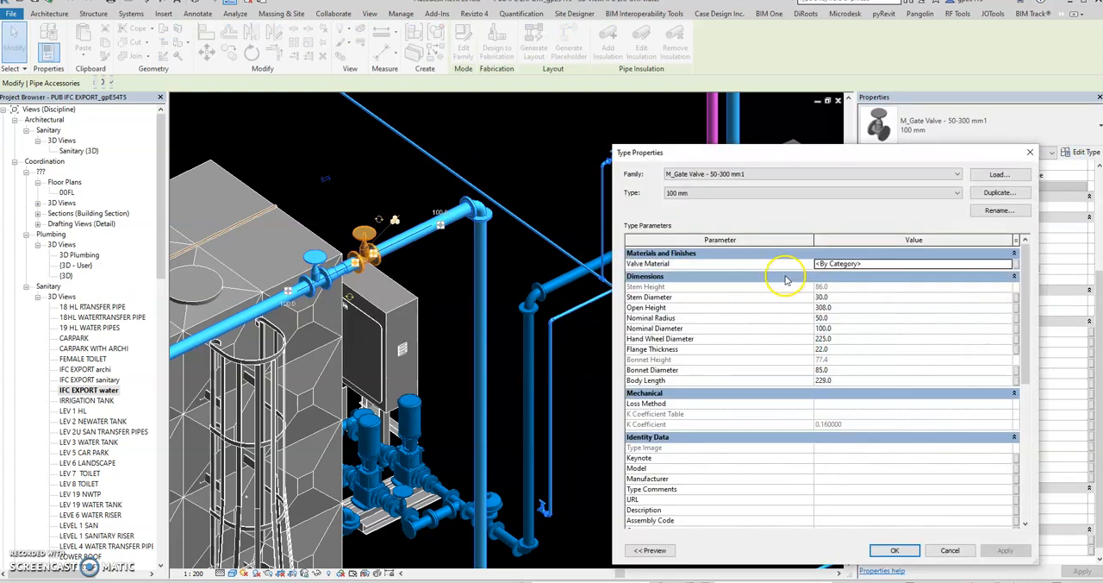
scroll(866, 331, down, 8)
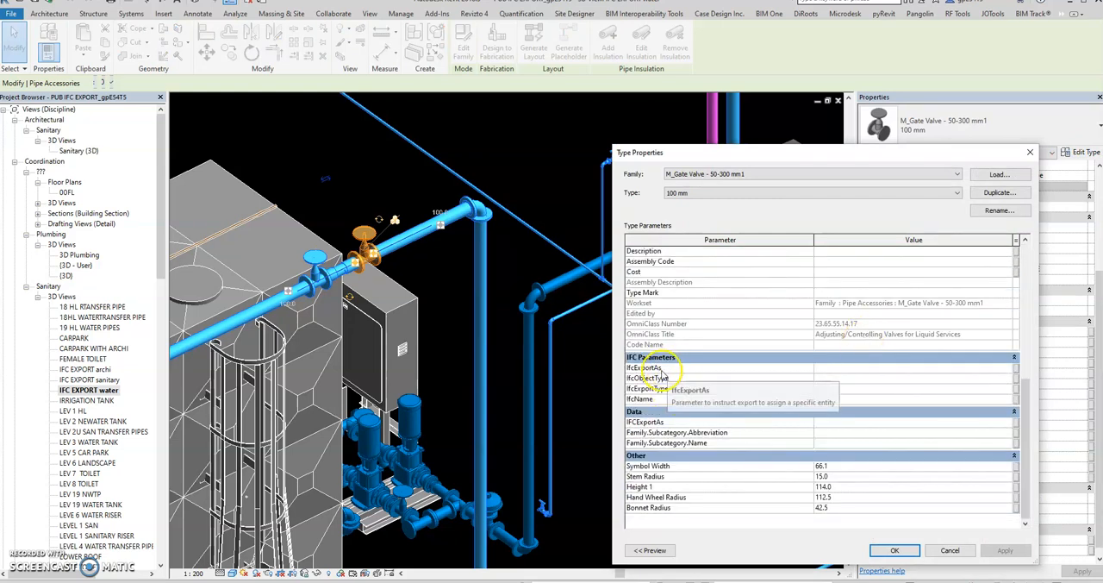
click(1026, 156)
click(572, 241)
scroll(572, 240, up, 4)
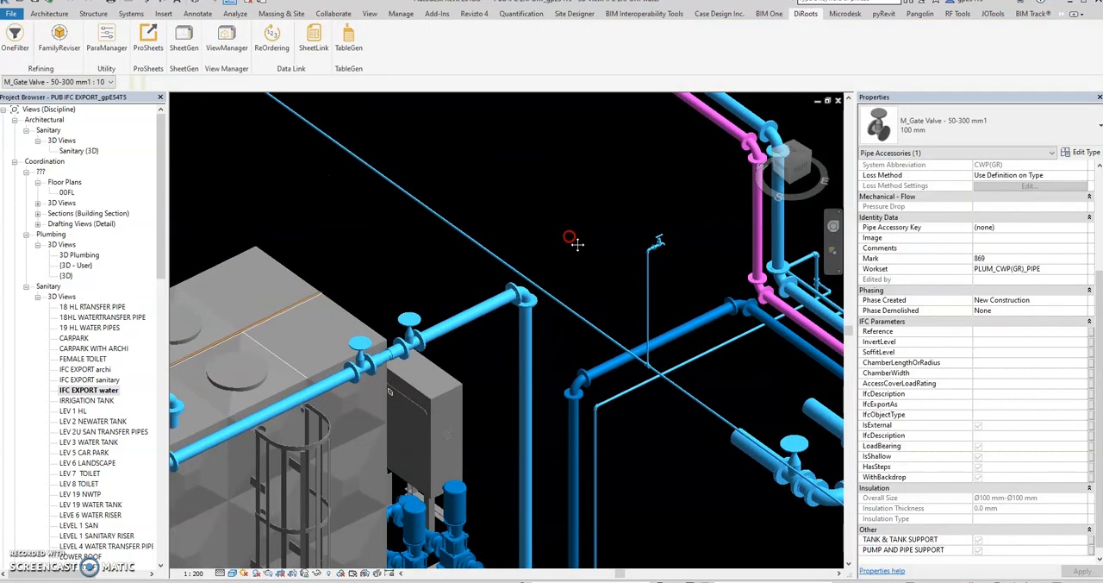
middle_drag(500, 200, 614, 236)
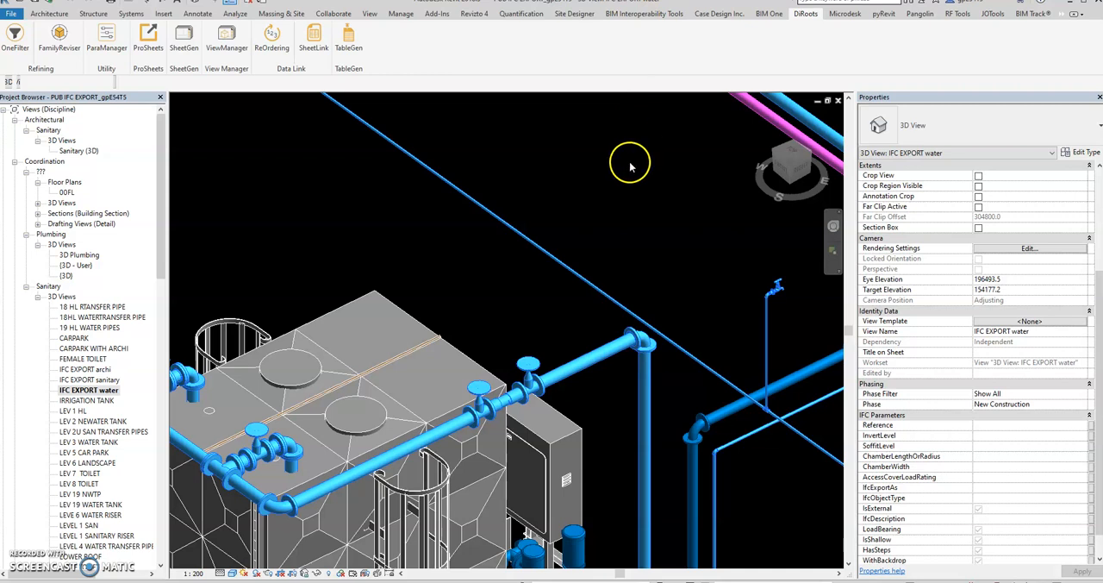
Select the KeySchedule entries from Electrical Equipment through Window in the project's schedules, and view the matching key schedule workbook in Excel before returning to Revit
drag(166, 222, 168, 445)
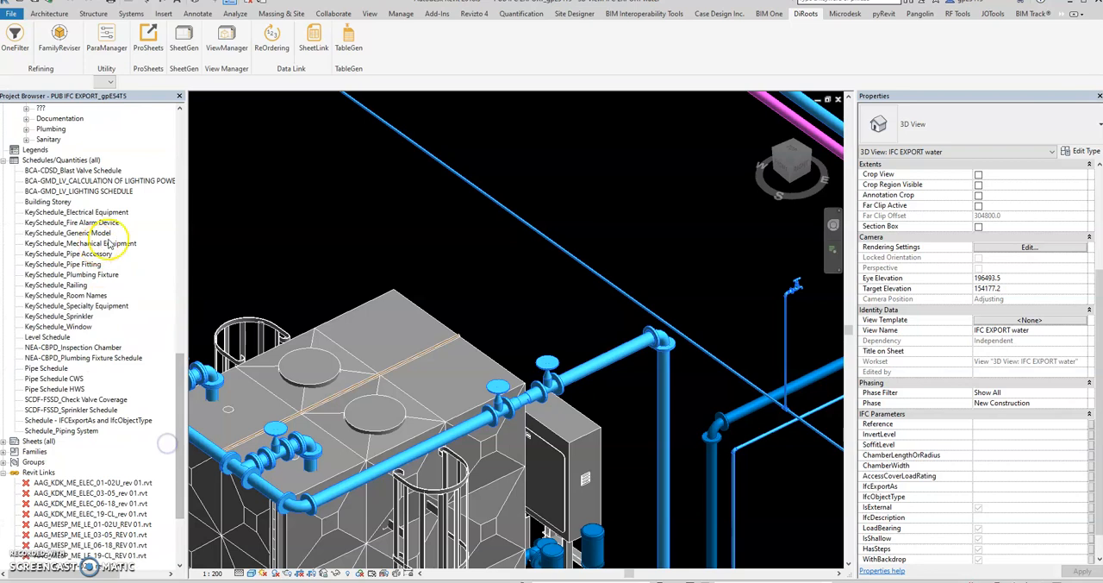
middle_drag(288, 233, 309, 206)
click(97, 212)
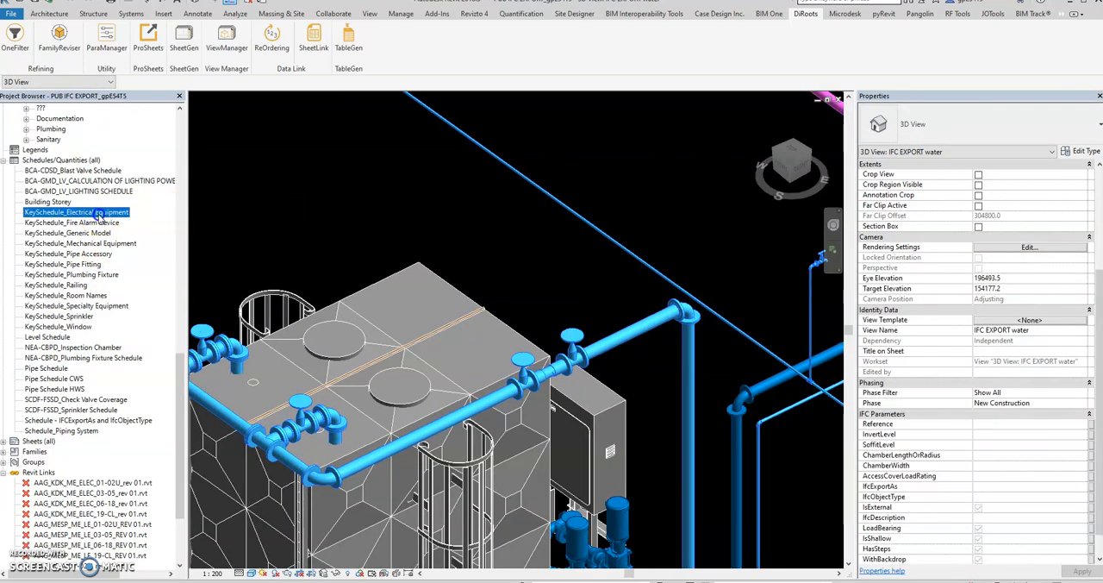
shift+click(62, 326)
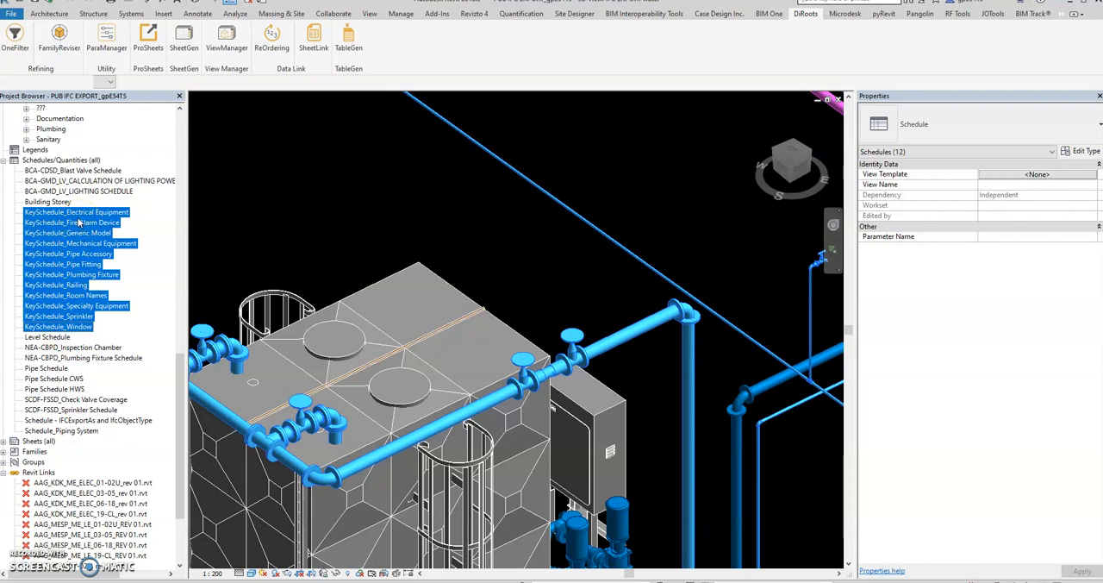
right_click(50, 215)
click(339, 212)
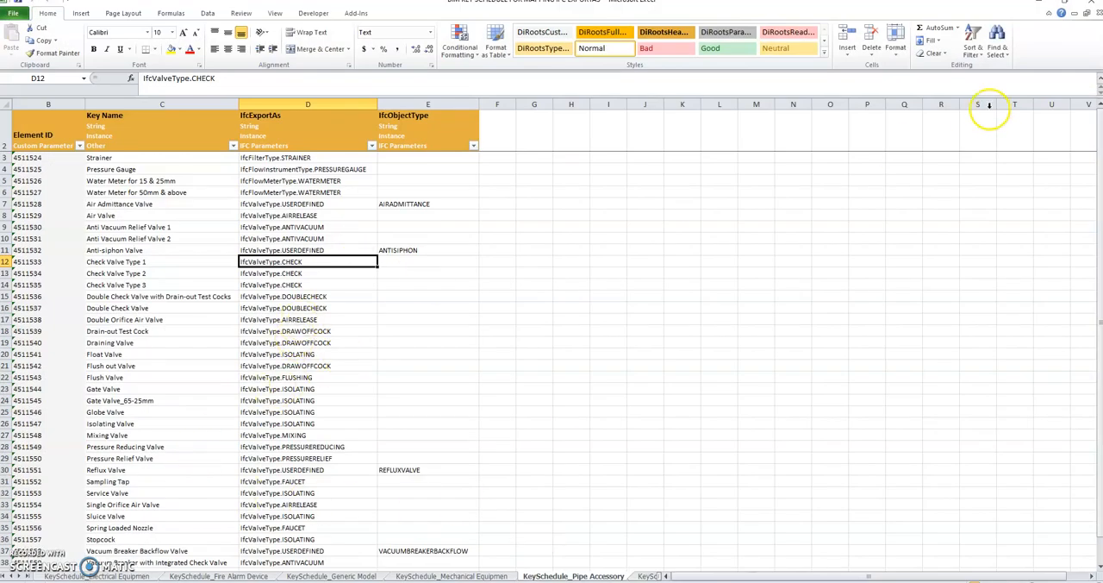
click(1039, 3)
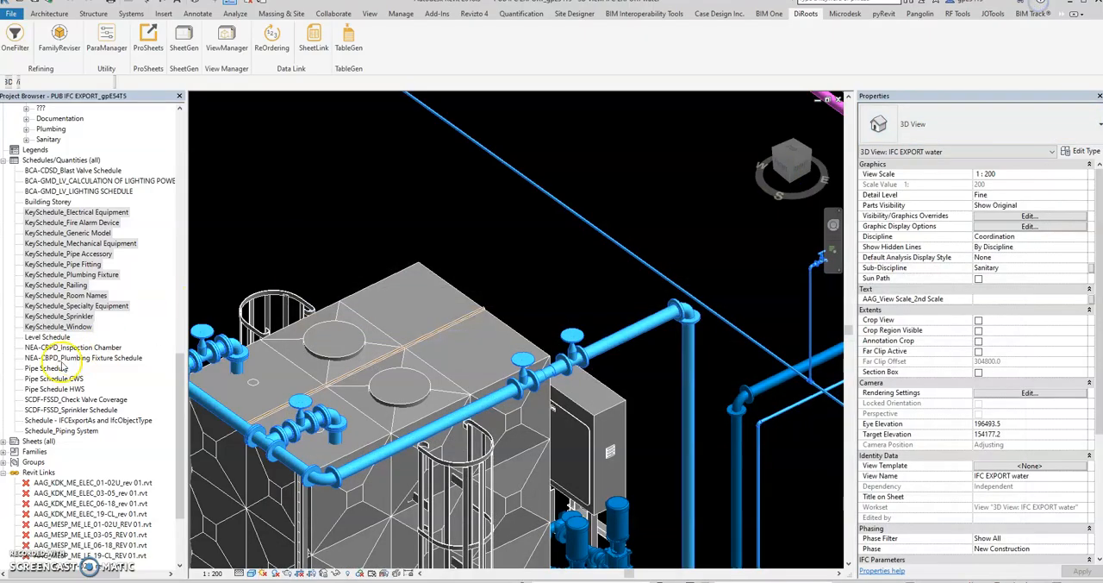
Create a new building component schedule for the Pipe Accessories category in the New Construction phase, named Pipe Accessory Schedule
right_click(83, 162)
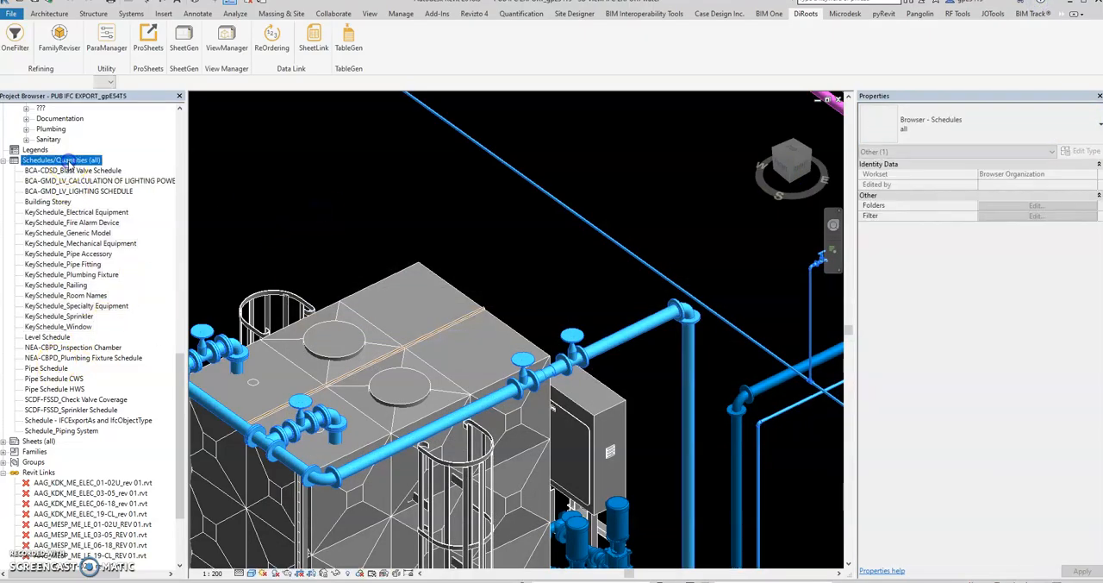
click(127, 169)
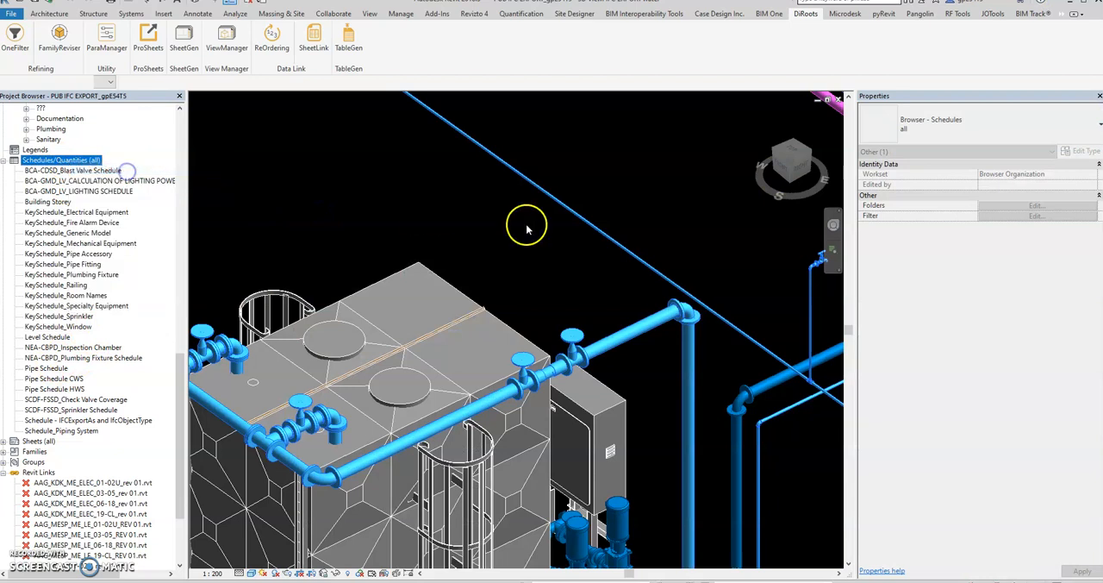
click(366, 258)
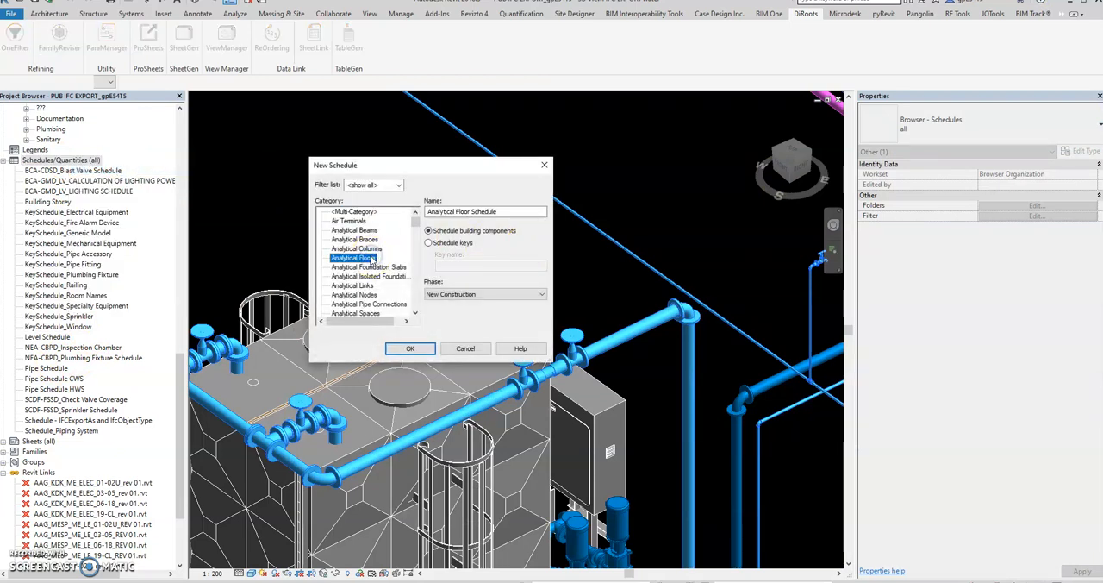
text(pi)
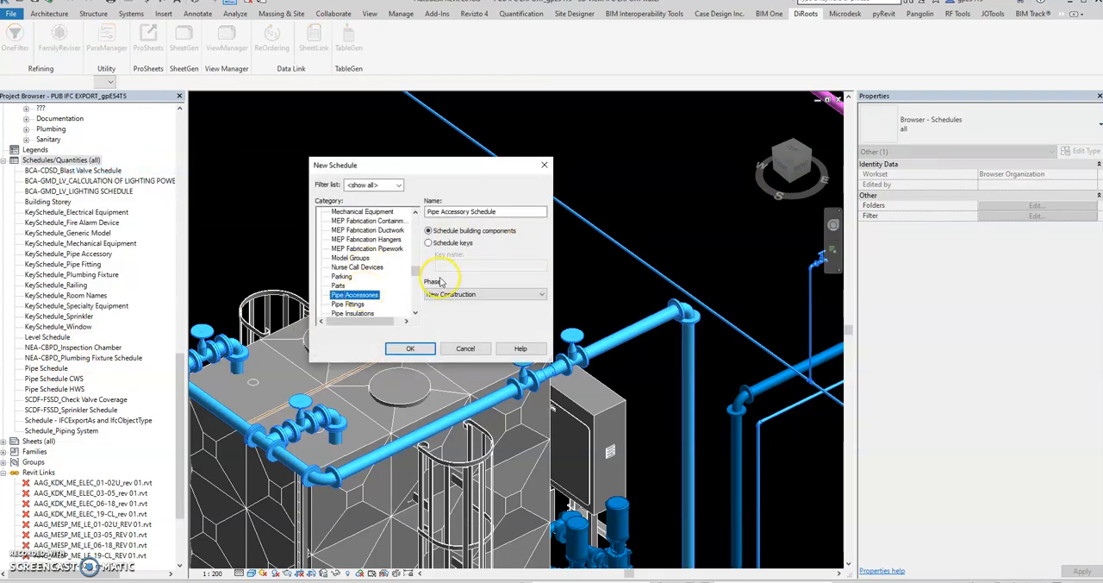
click(420, 354)
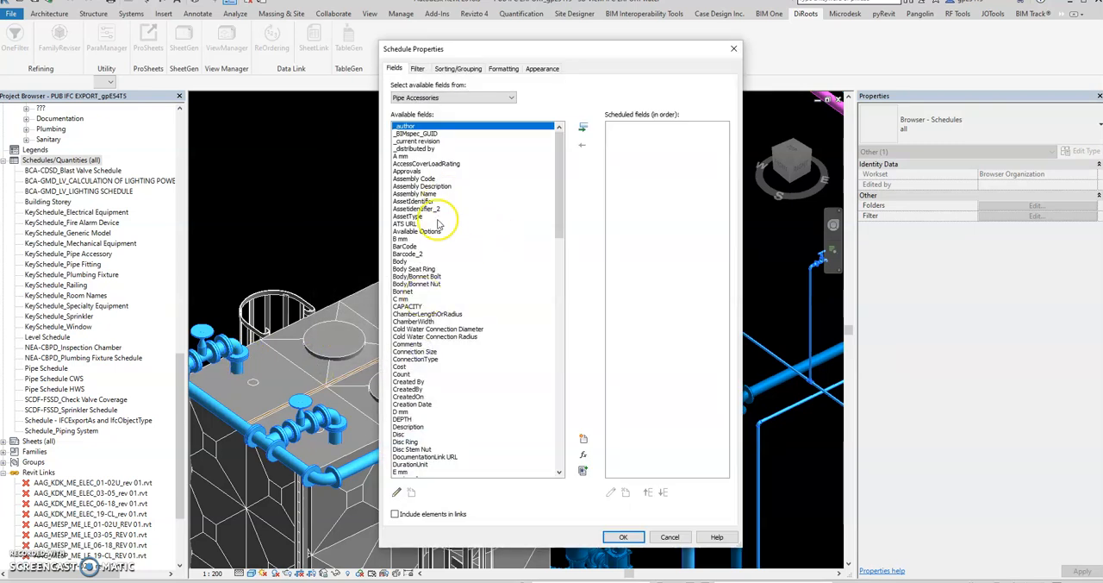
Add both IfcExportAs parameters and both IfcObjectType parameters to the pipe accessory schedule's fields
click(412, 292)
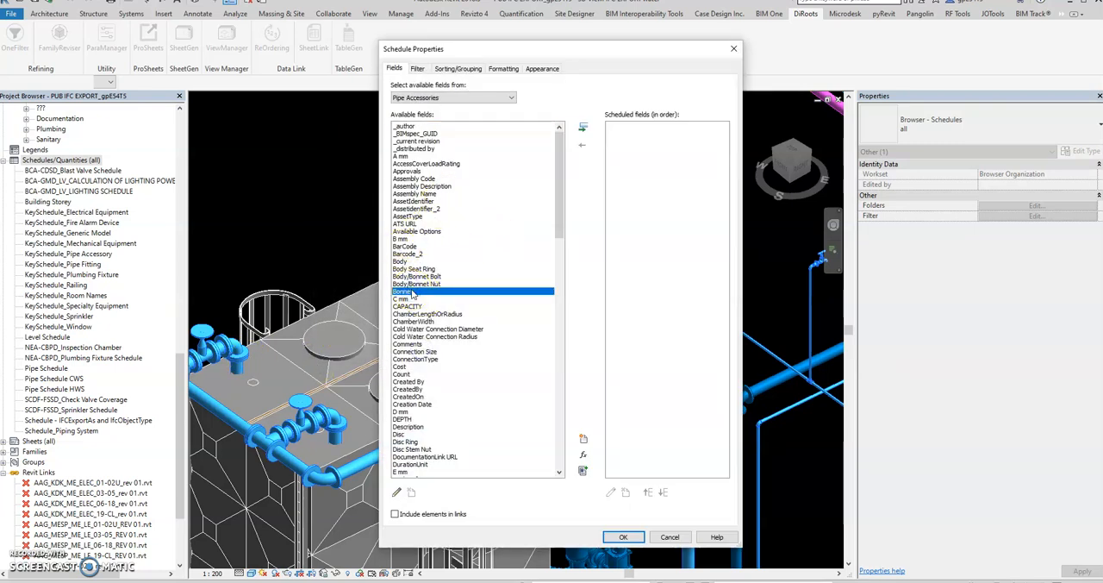
key(i)
key(i)
scroll(445, 285, down, 4)
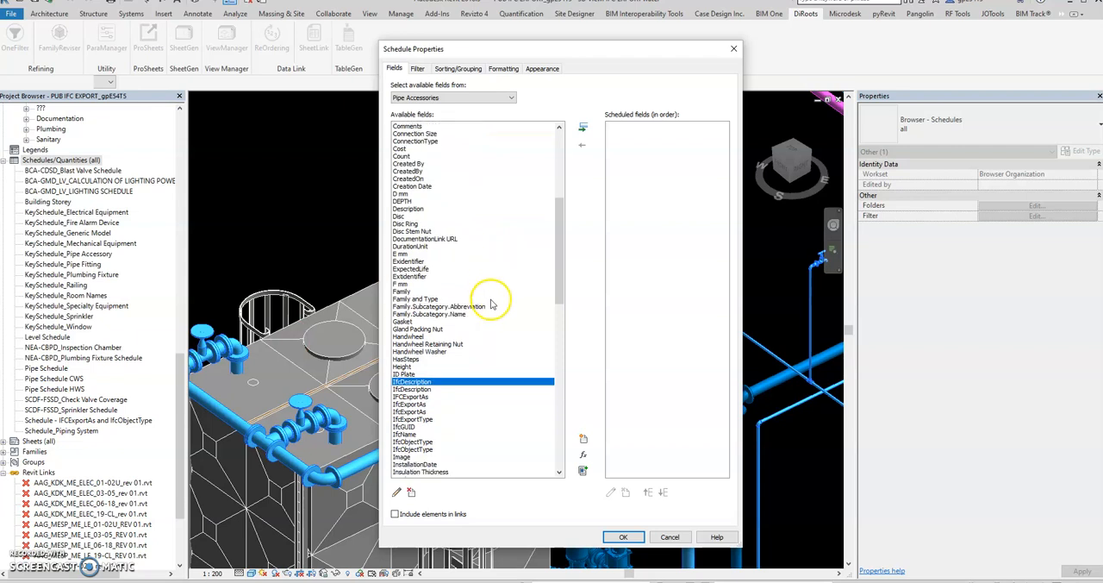
scroll(491, 304, down, 2)
click(412, 359)
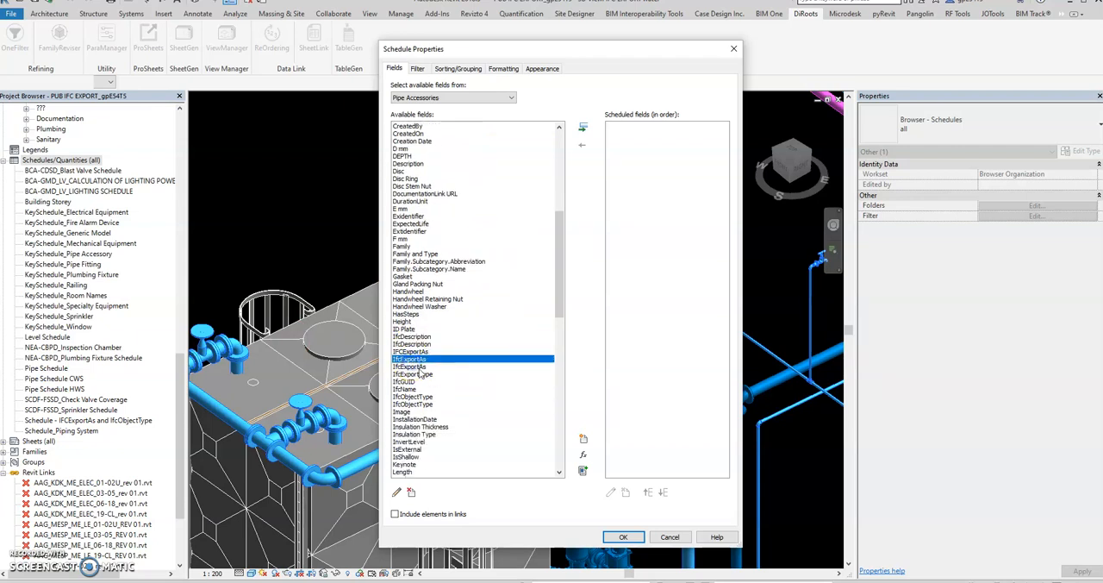
ctrl+click(419, 366)
ctrl+click(422, 375)
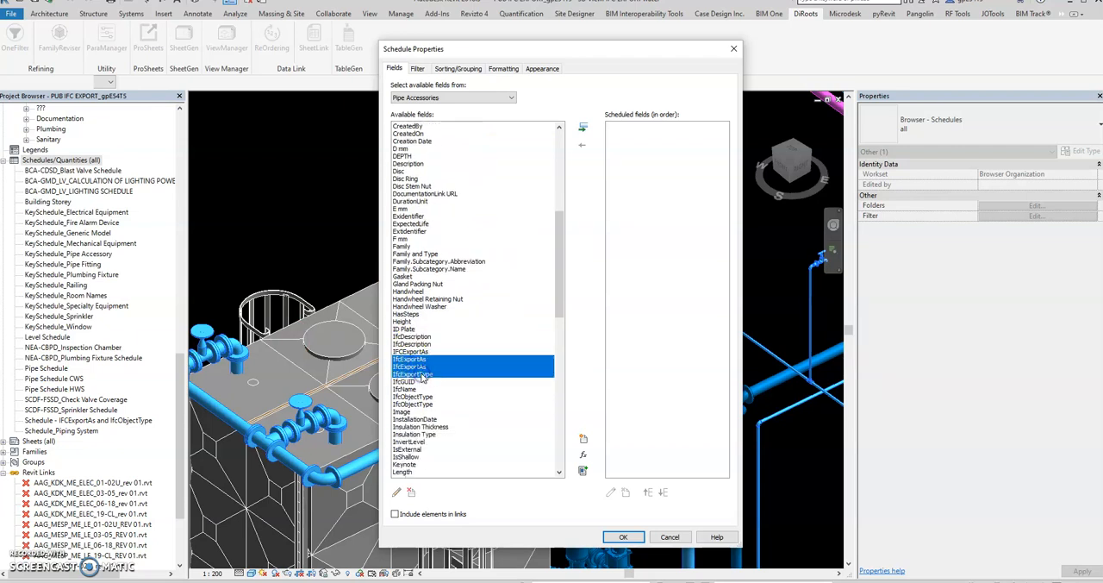
ctrl+click(420, 397)
double_click(421, 362)
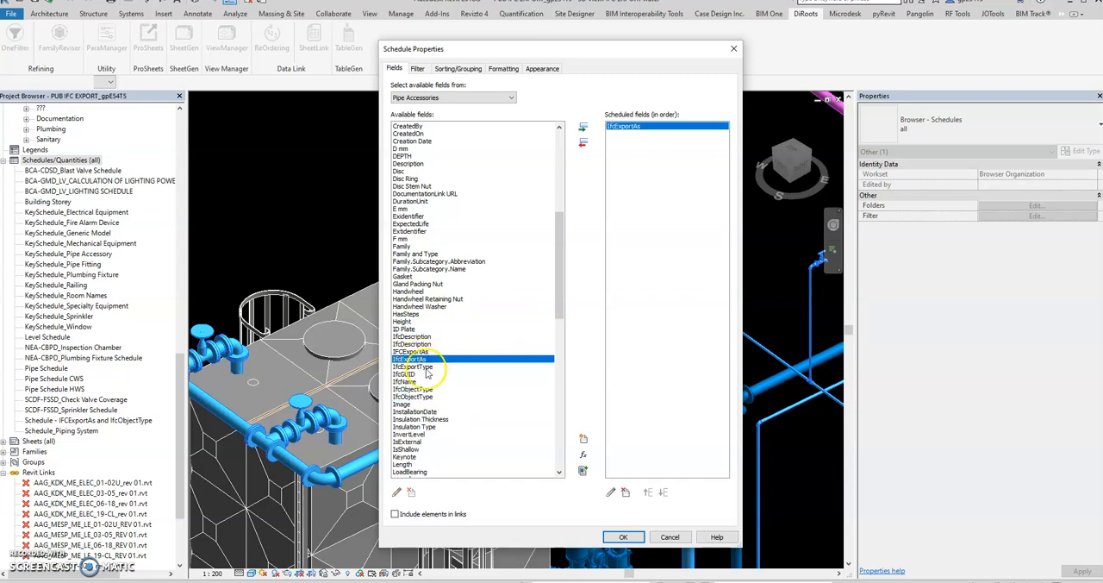
double_click(423, 360)
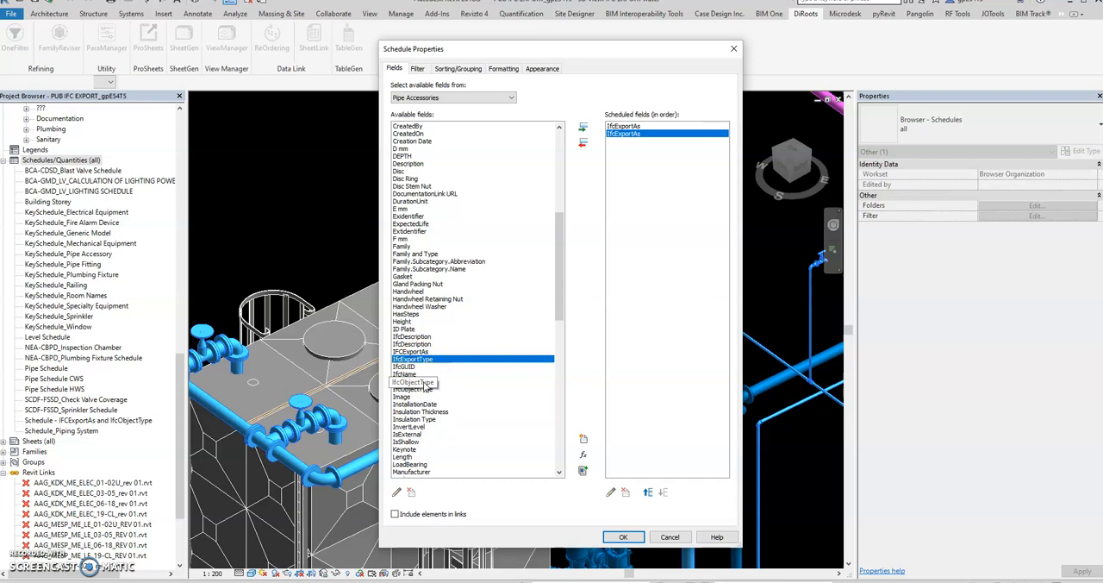
double_click(421, 382)
double_click(422, 382)
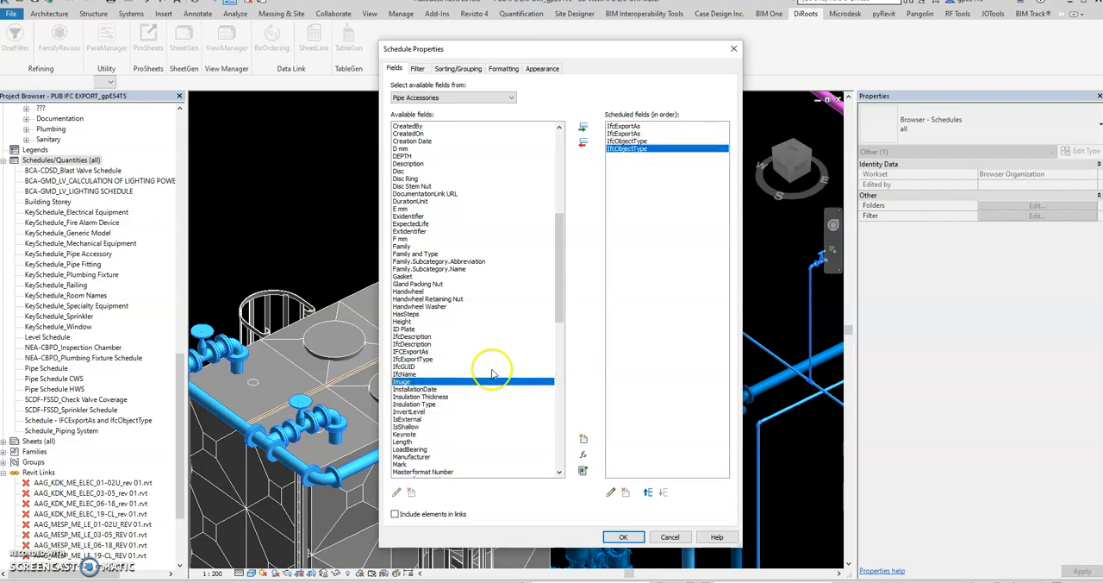
Add the Family and Type fields after the IFC parameters in the pipe accessory schedule
click(447, 293)
text(fa)
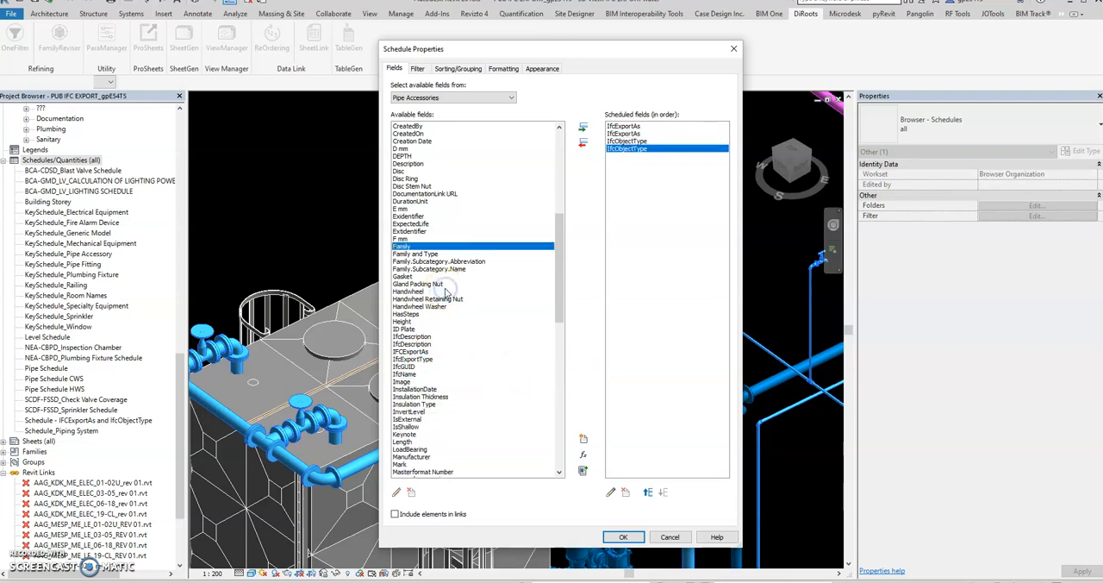
double_click(402, 247)
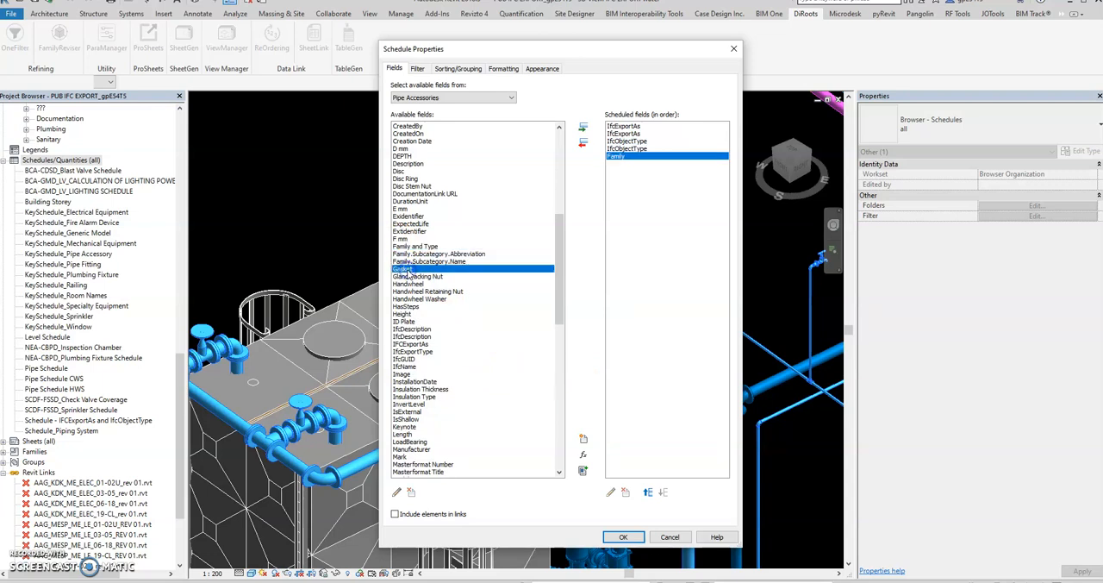
text(ty)
scroll(422, 284, down, 5)
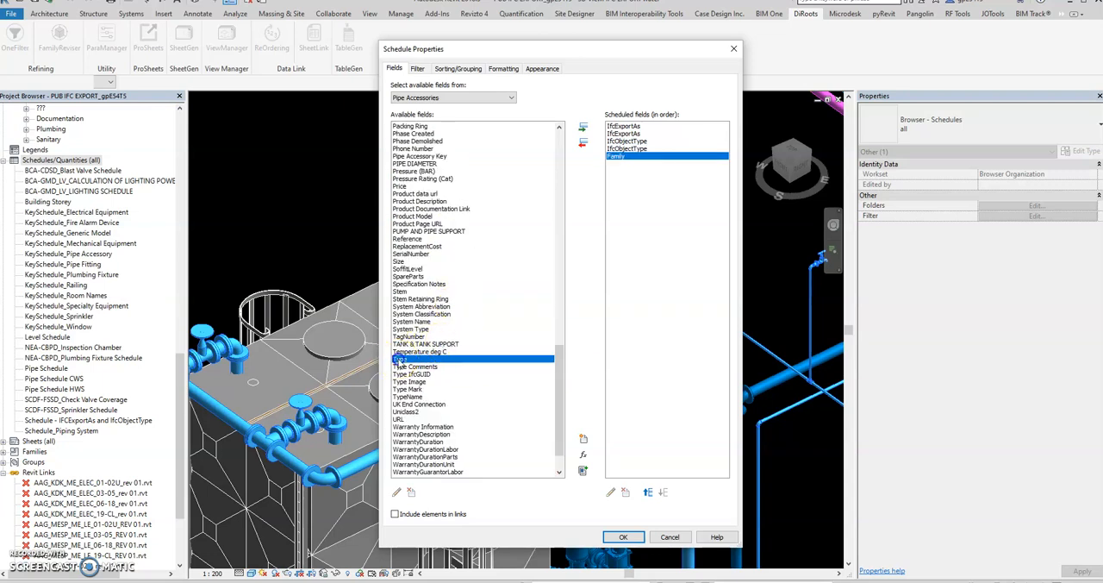
double_click(395, 359)
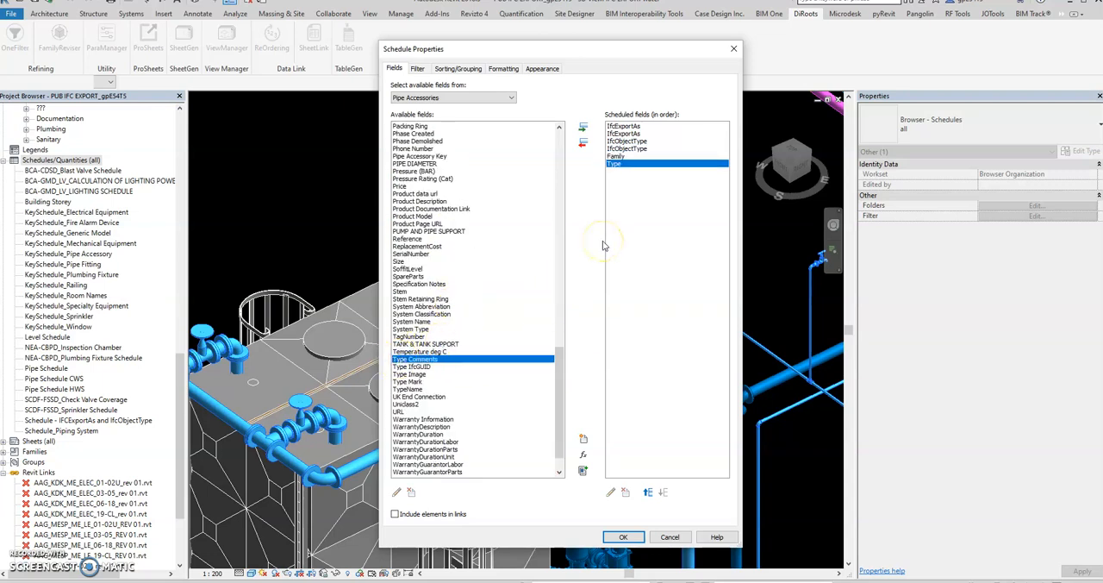
Add the System Name, System Type and System Classification fields, and generate the pipe accessory schedule
click(436, 307)
scroll(443, 381, down, 1)
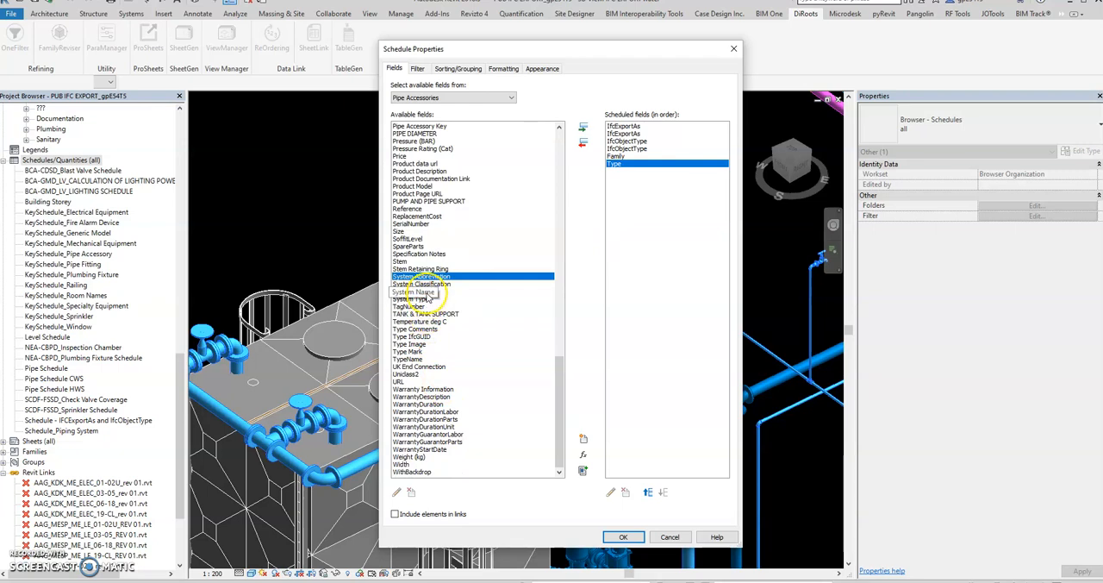
double_click(426, 292)
double_click(425, 300)
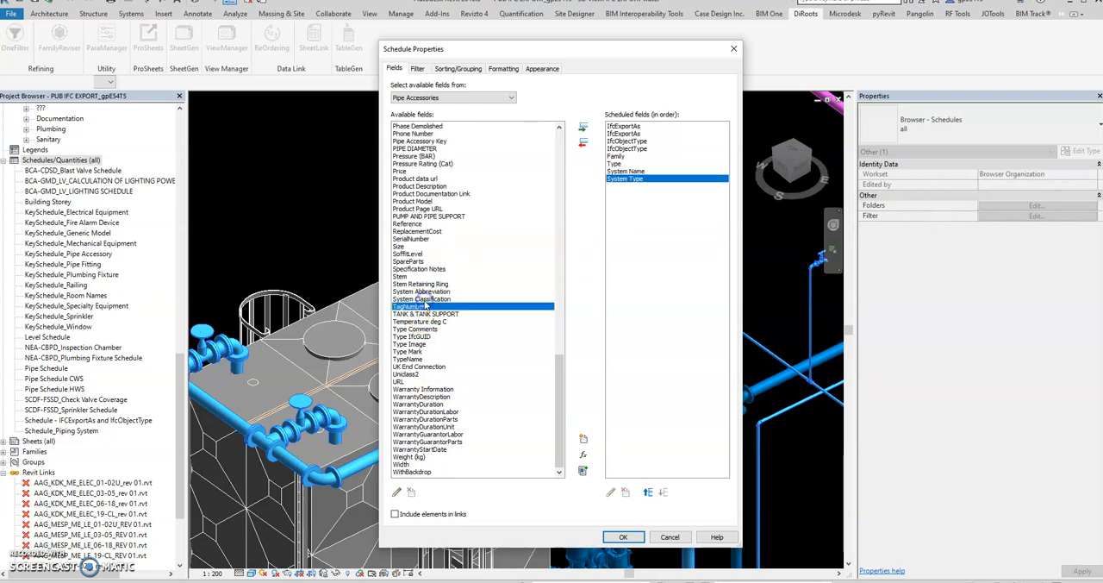
double_click(428, 300)
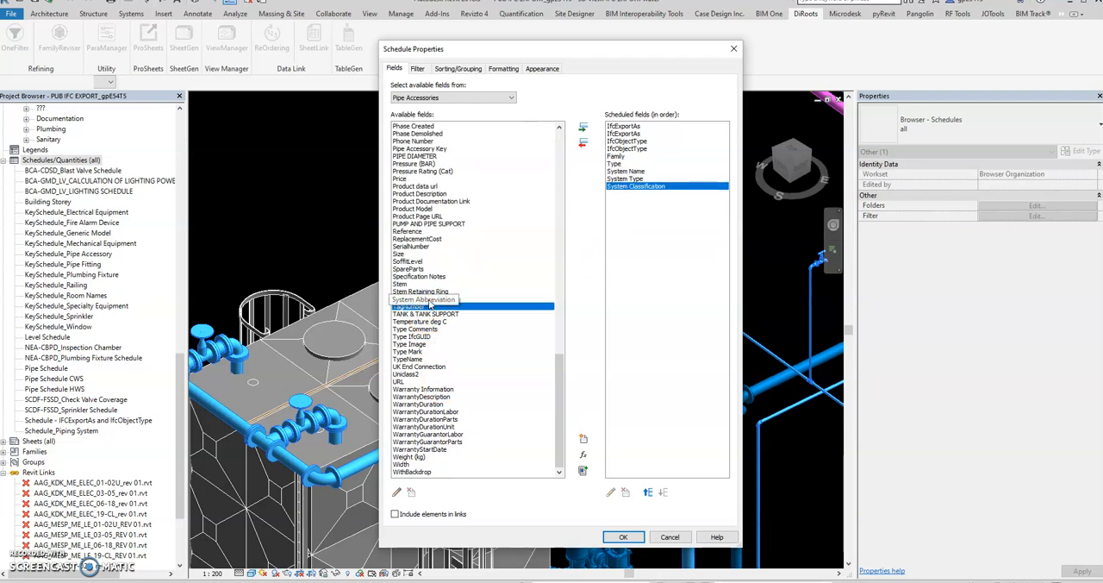
click(622, 537)
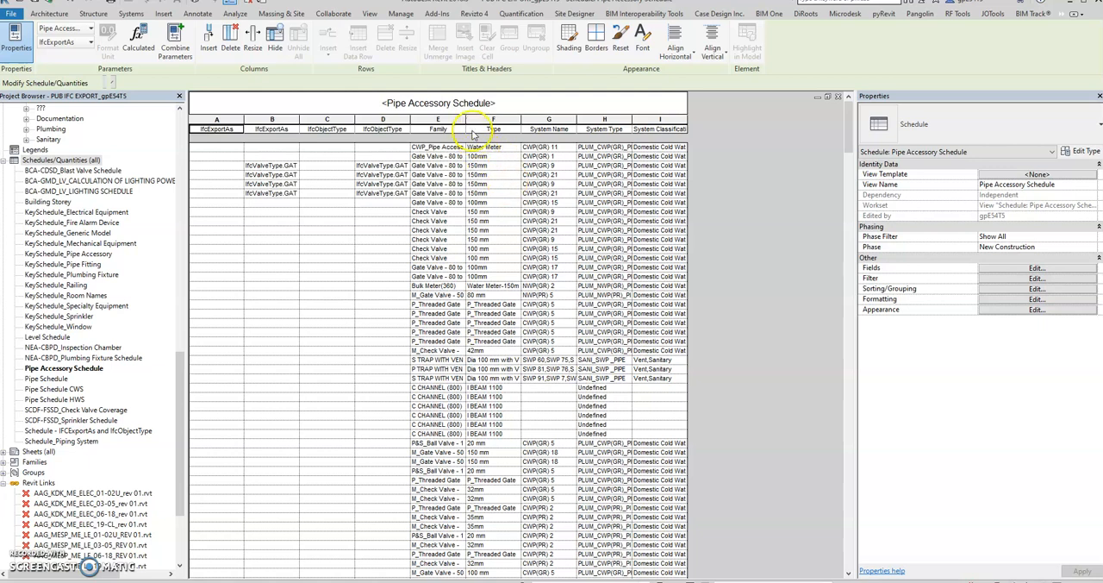
Widen the Family, Type, System Classification and System Type columns of the schedule to fit their contents
drag(466, 119, 591, 119)
drag(507, 121, 549, 121)
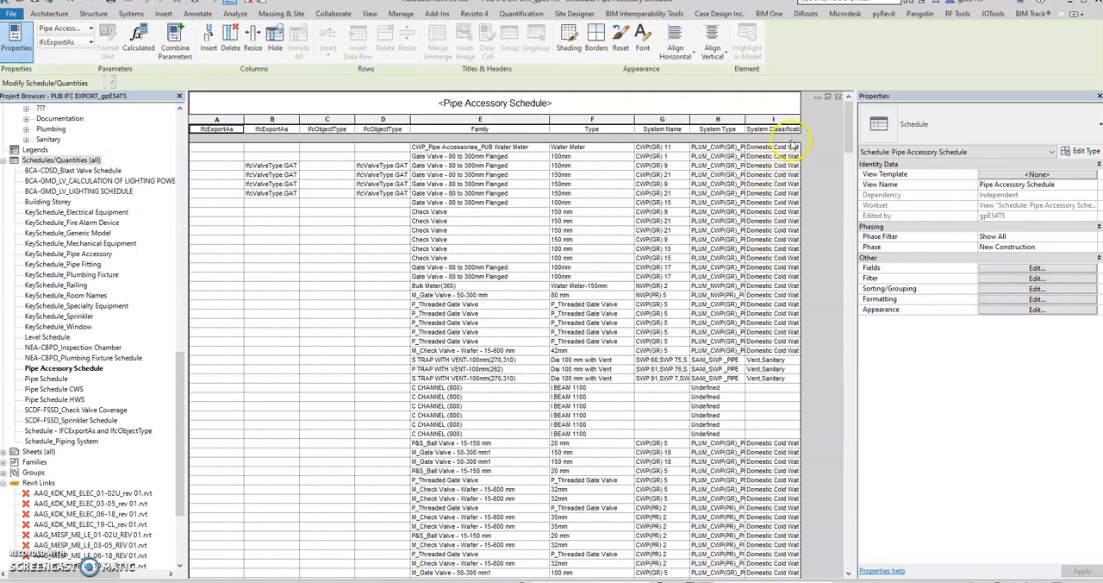
drag(801, 125, 823, 127)
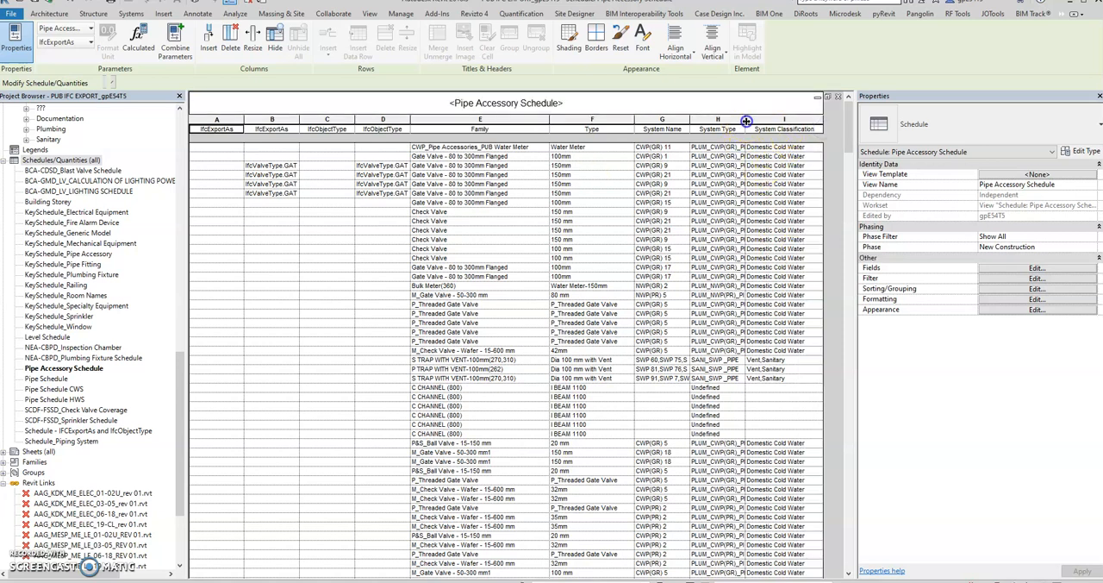
drag(746, 121, 765, 120)
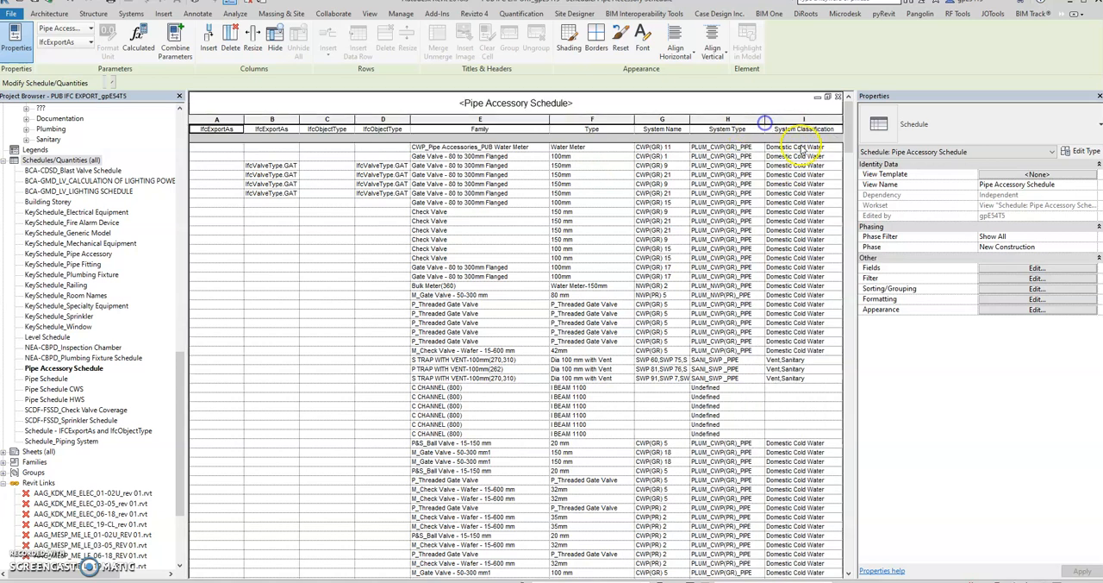
Review the schedule's field list without changing it, and widen the filled IfcObjectType and IfcExportAs columns
click(994, 268)
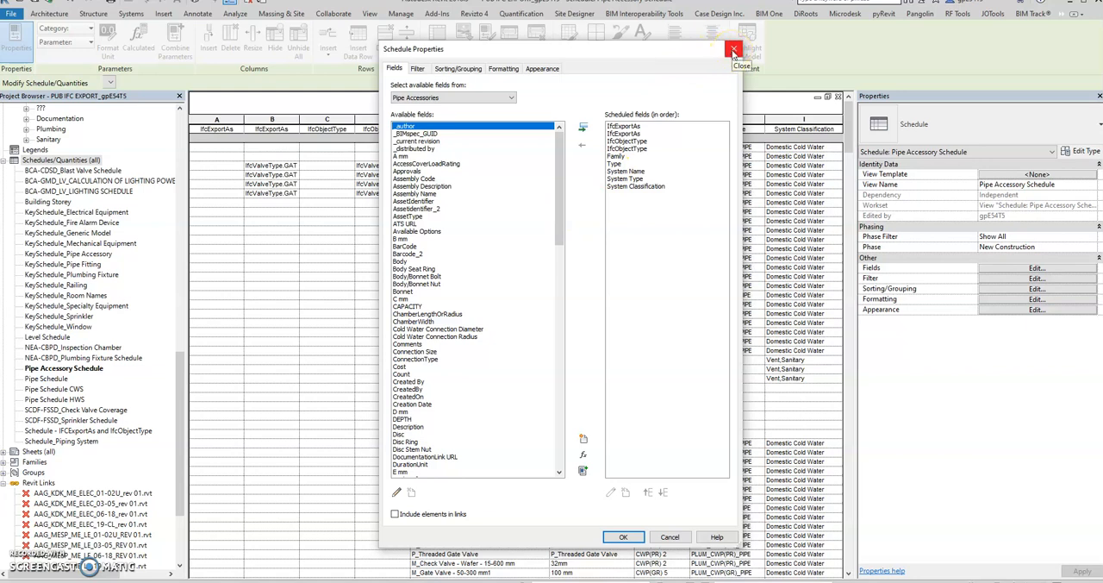
click(733, 51)
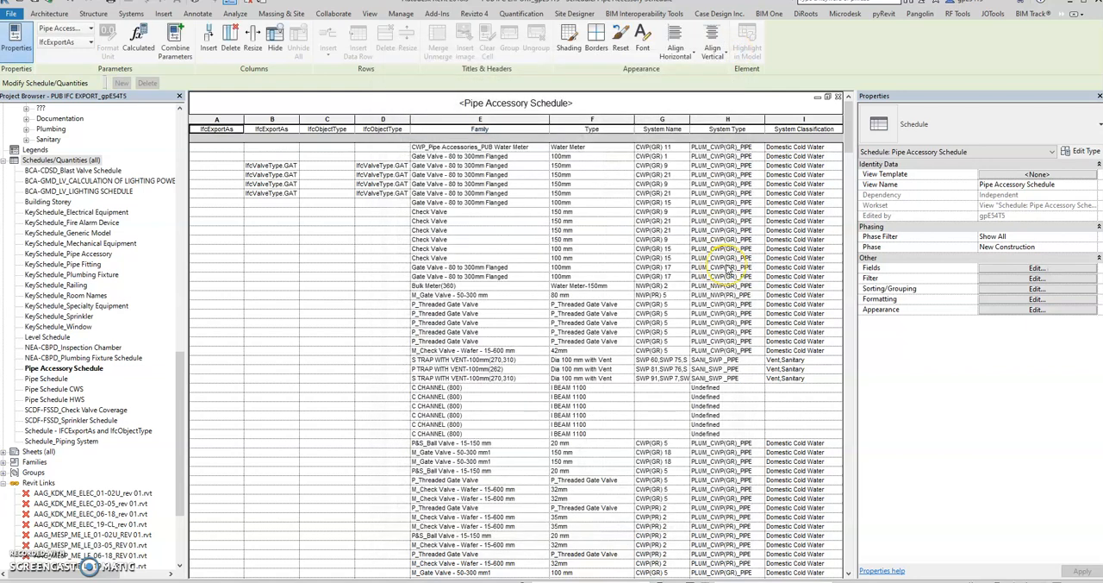
drag(410, 122, 471, 121)
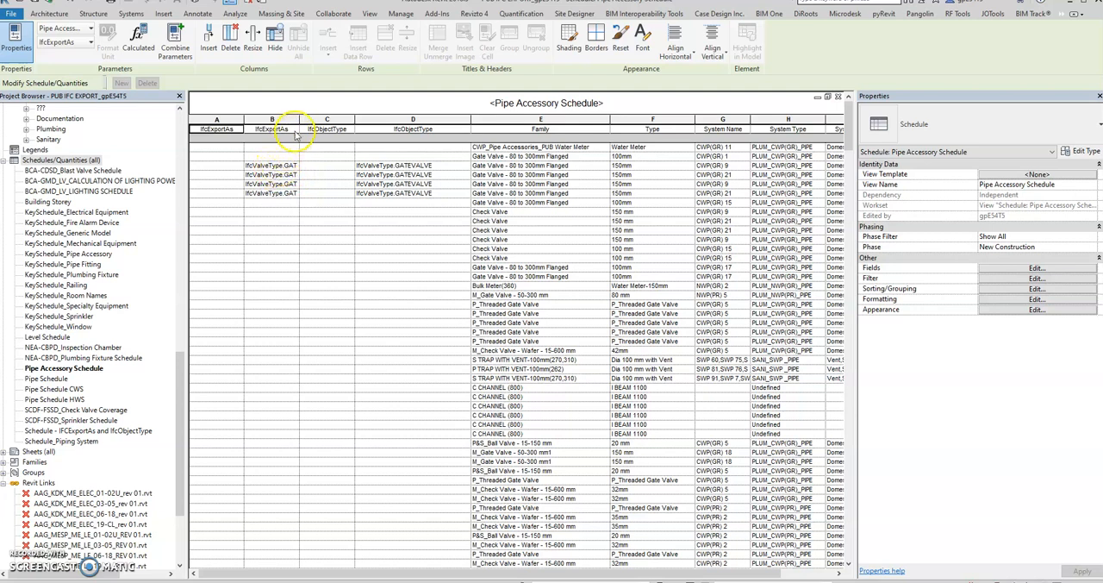
drag(299, 120, 317, 121)
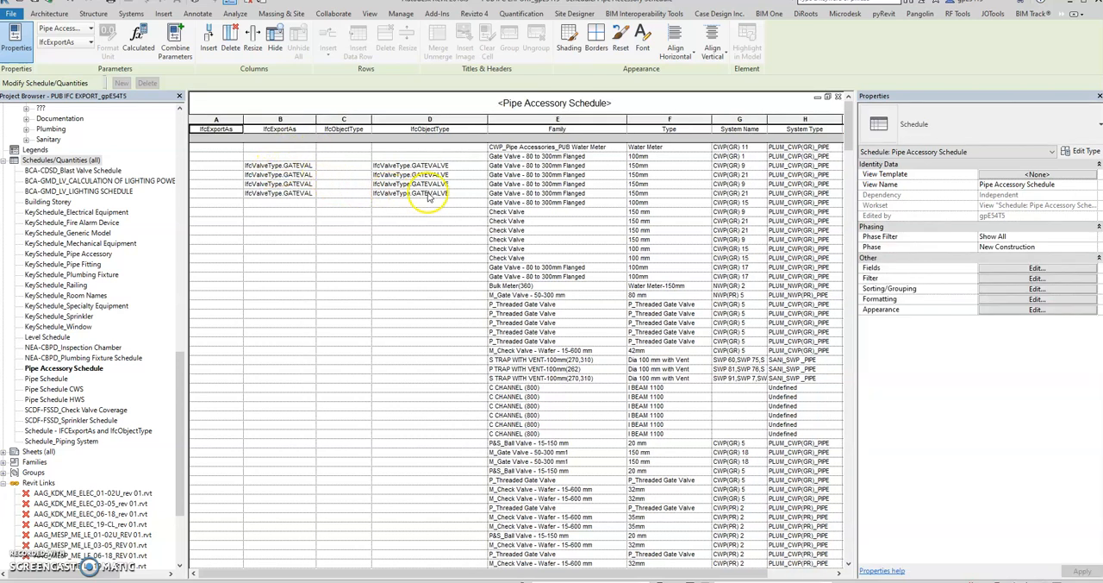
Highlight the first 150mm flanged gate valve with an IfcExportAs value in the model and keep it selected in the 3D view
click(289, 165)
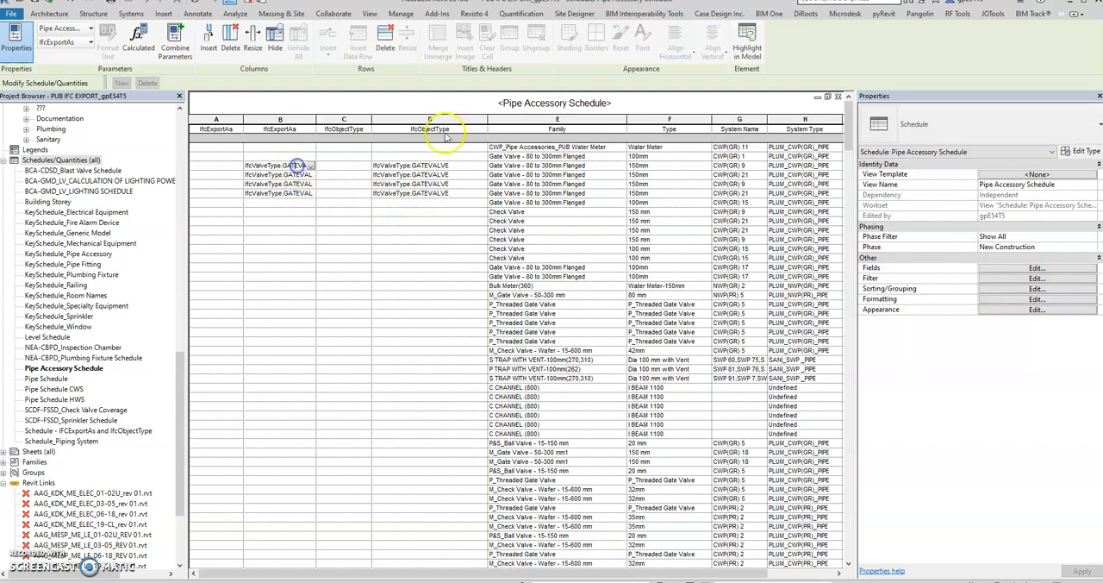
click(747, 50)
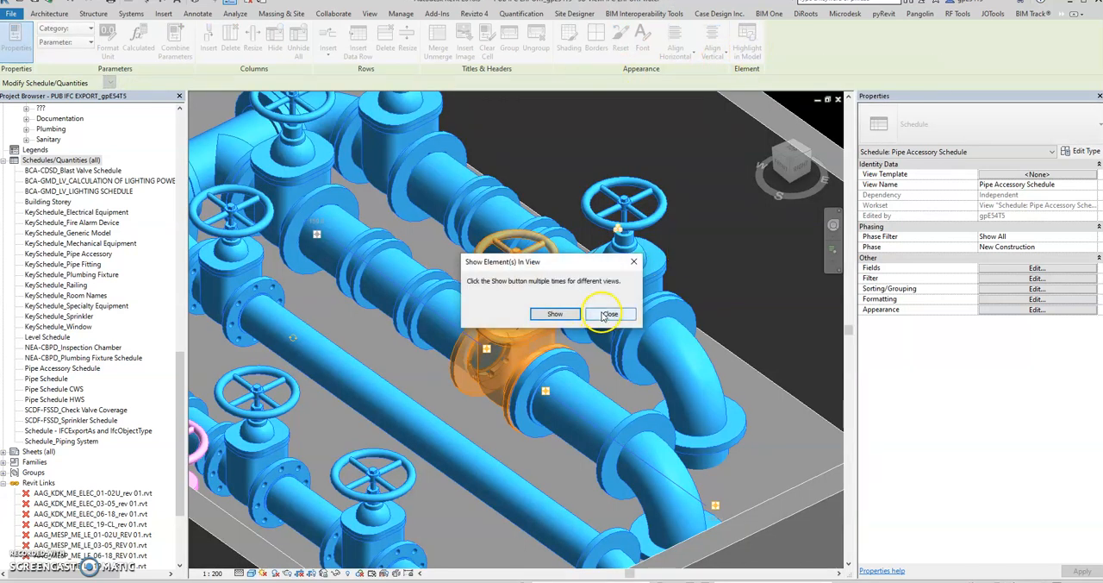
click(607, 314)
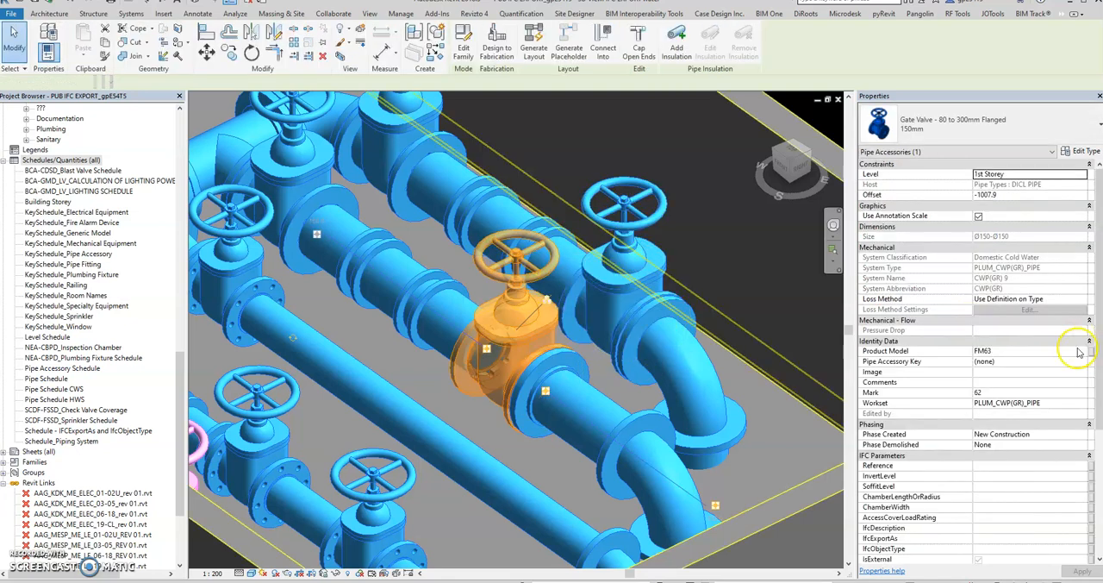
Examine the selected gate valve's instance and type IFC parameters, and return to the pipe accessory schedule without changes
scroll(1025, 385, down, 5)
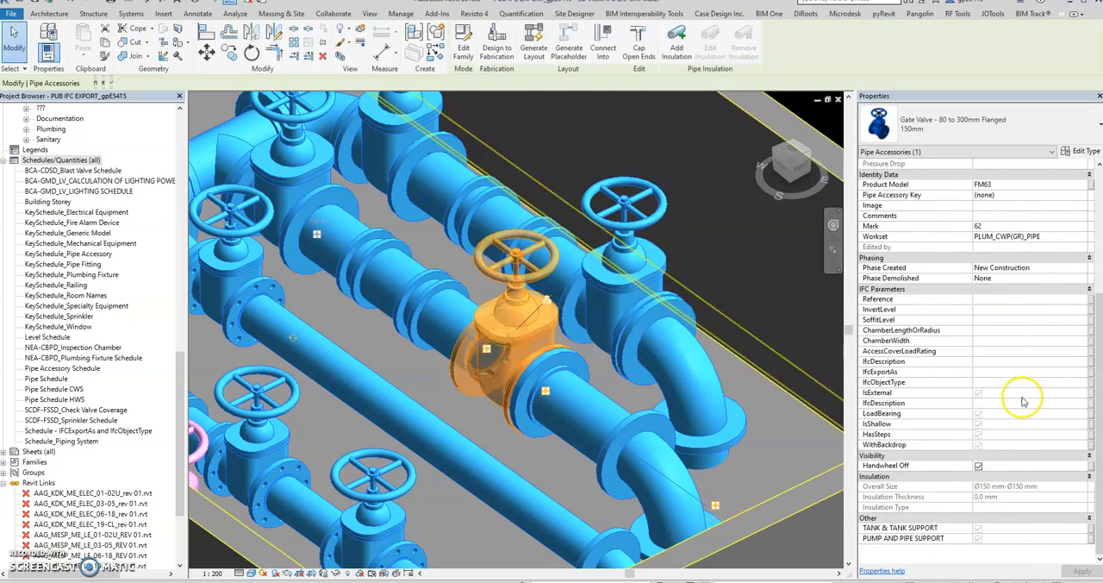
scroll(1024, 383, up, 5)
click(1084, 153)
scroll(944, 360, down, 5)
scroll(944, 360, down, 5)
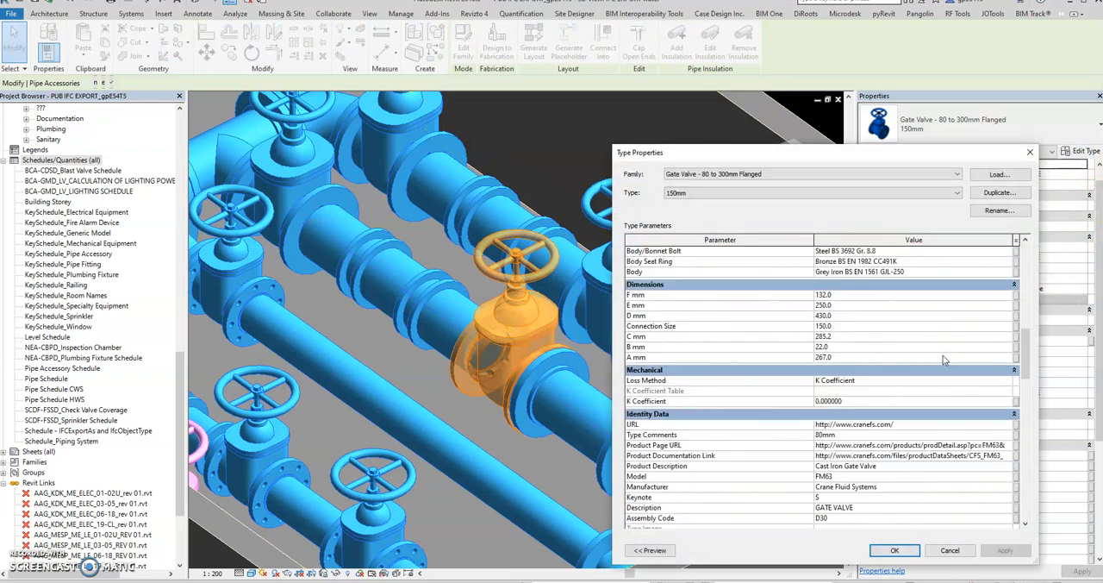
scroll(944, 361, down, 2)
scroll(944, 361, down, 5)
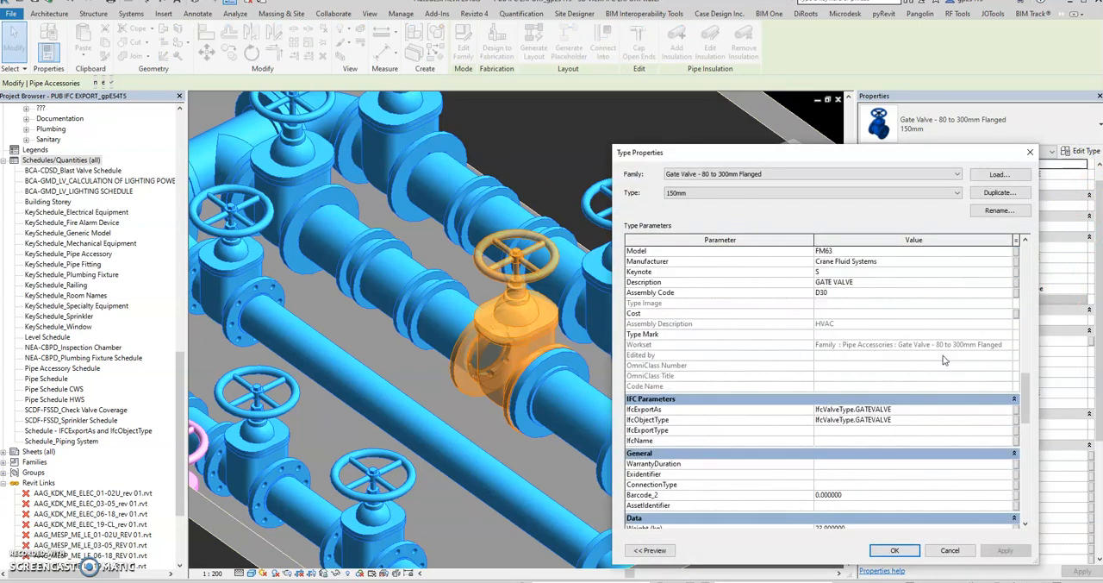
scroll(944, 360, down, 1)
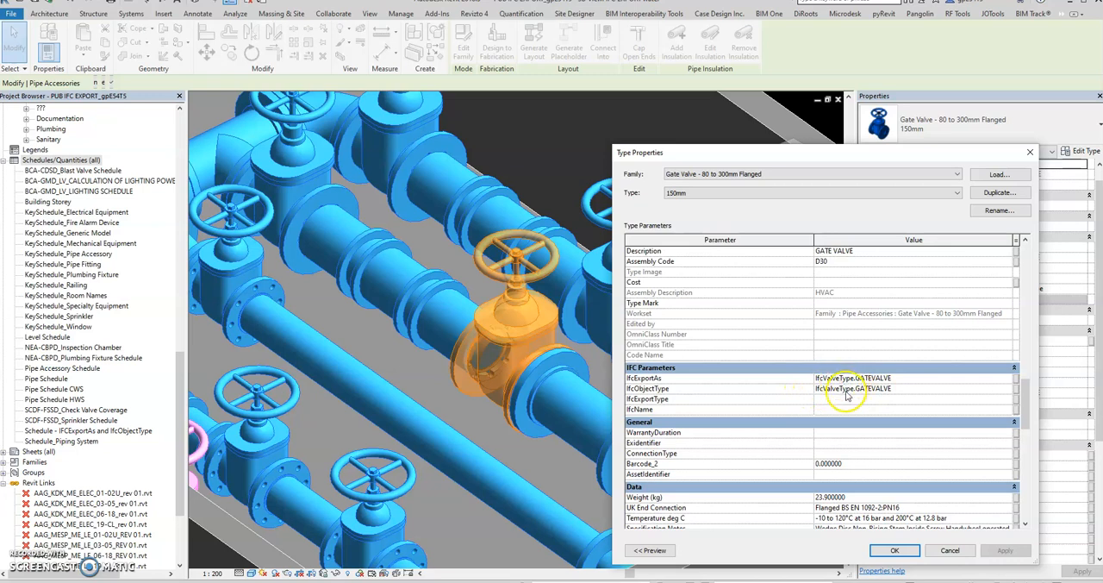
click(1029, 152)
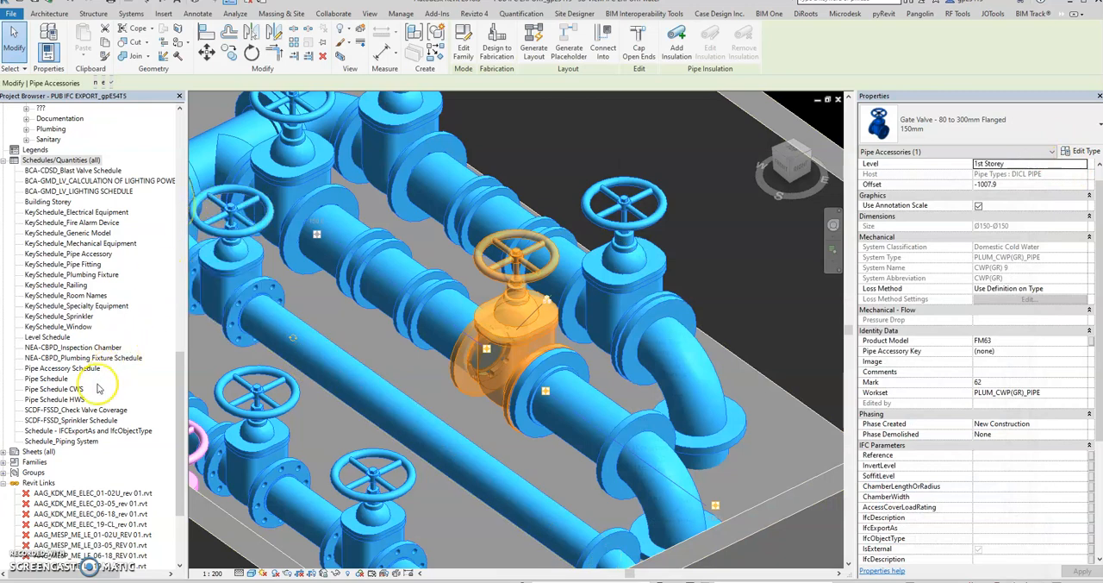
click(838, 100)
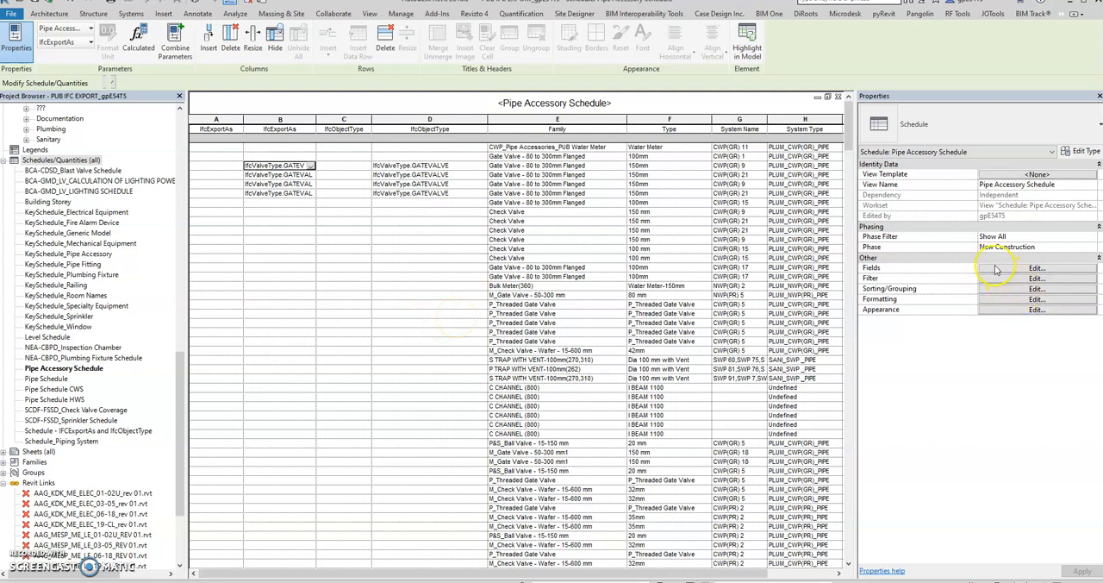
Reorder the schedule fields so Family, Type, System Name, System Type and System Classification come before the IfcExportAs and IfcObjectType fields
click(1033, 268)
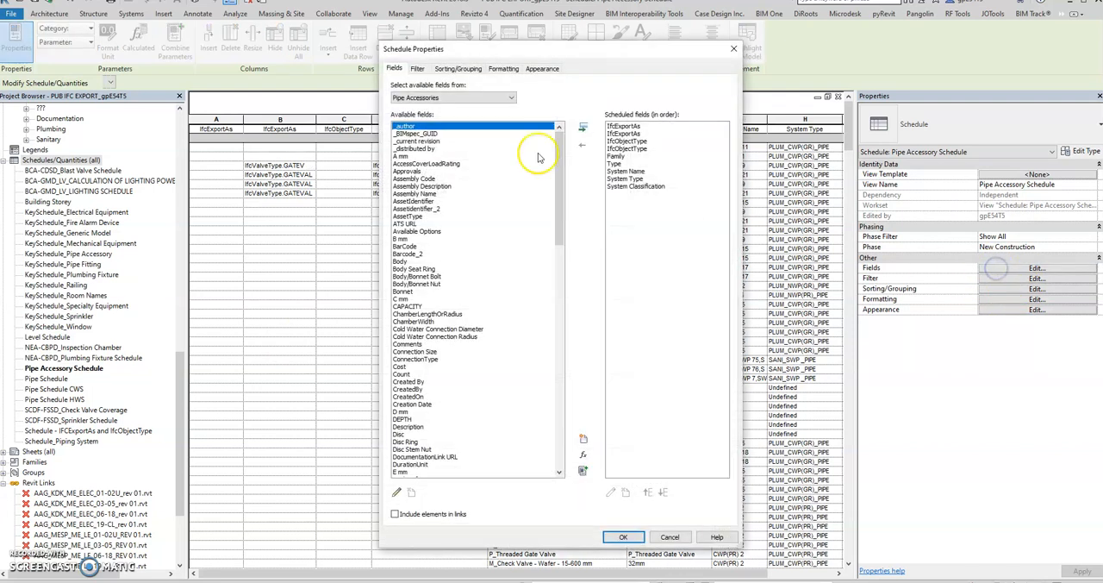
click(627, 156)
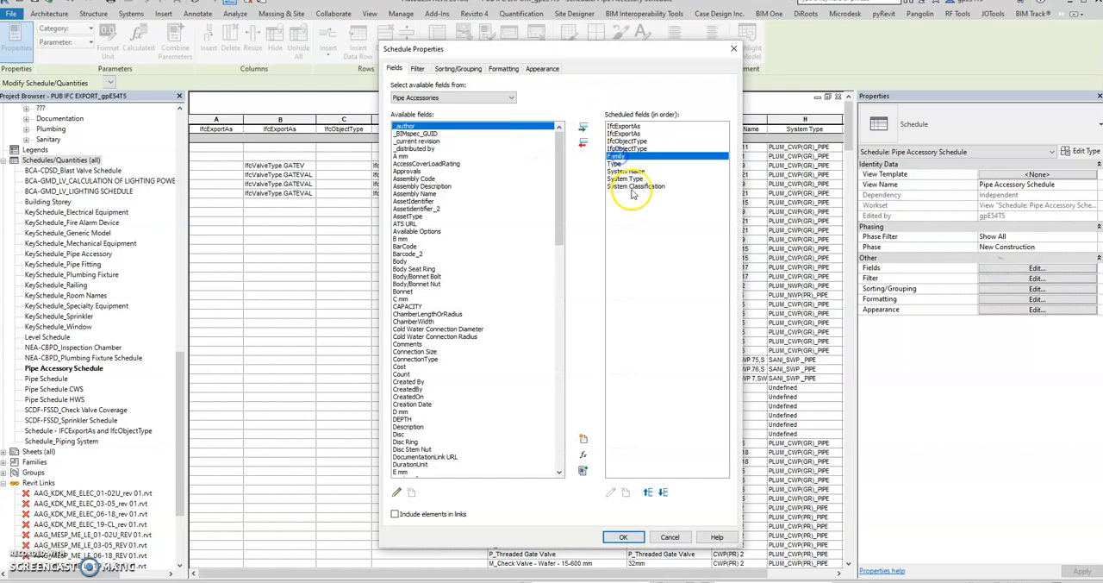
shift+click(634, 186)
click(647, 492)
click(648, 492)
click(650, 493)
click(653, 491)
click(625, 535)
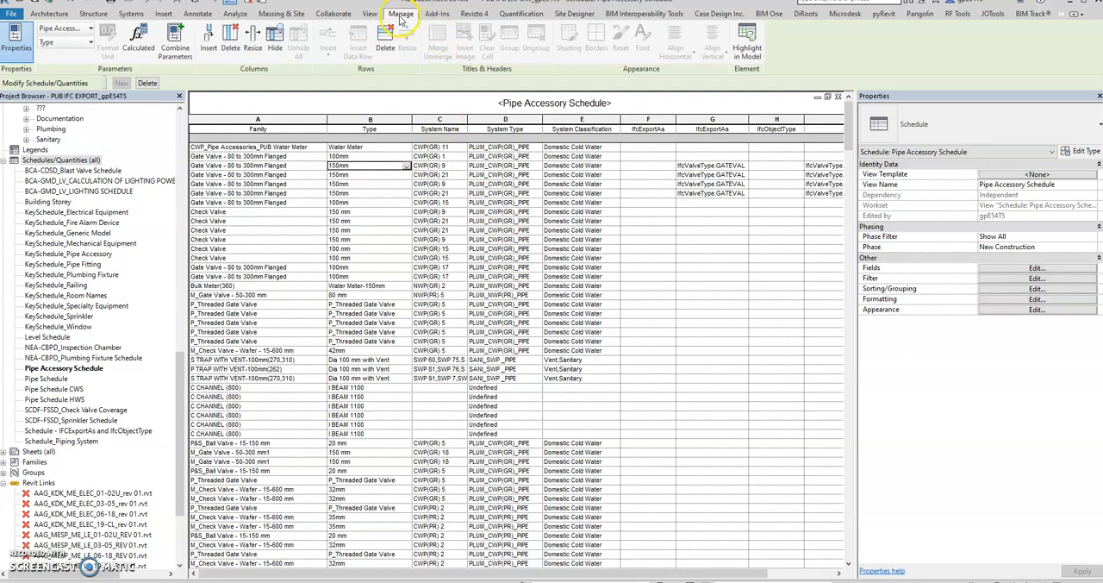
Start DiRoots SheetLink, set the category type to Schedules, and choose the Pipe Accessory Schedule
click(803, 15)
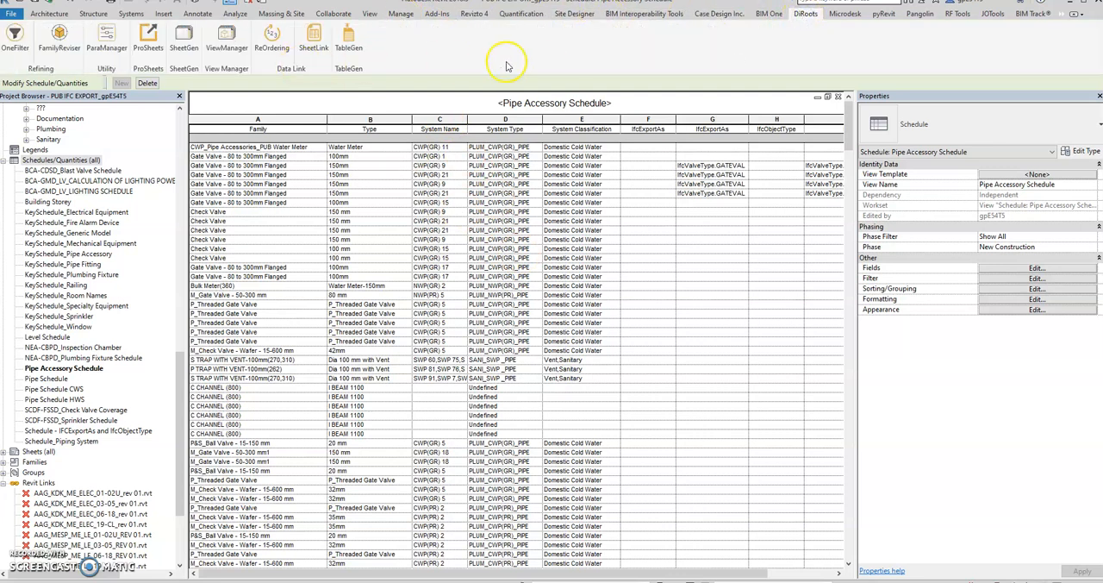
click(312, 49)
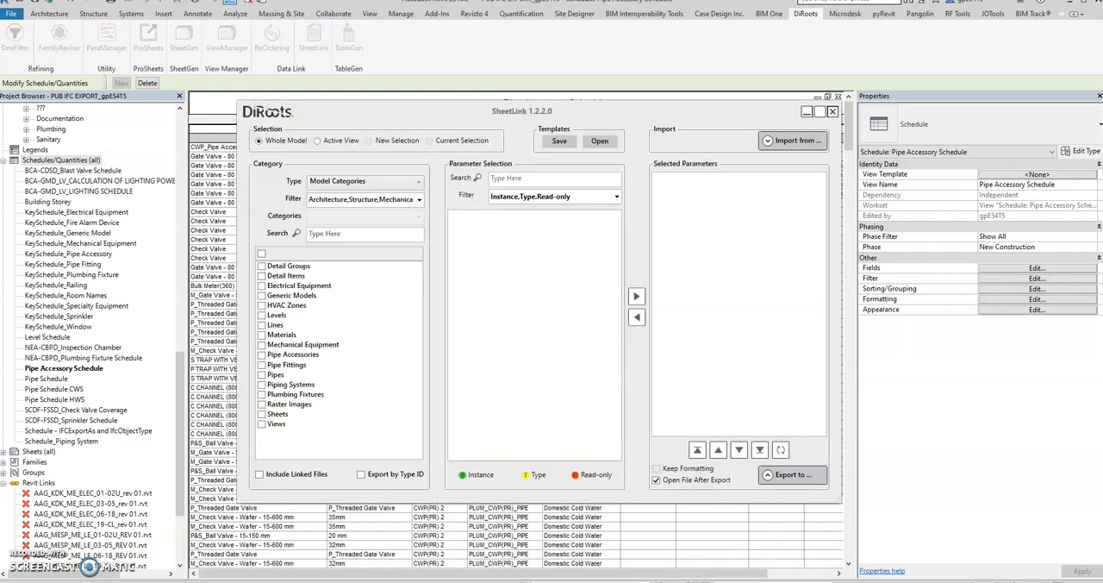
click(344, 180)
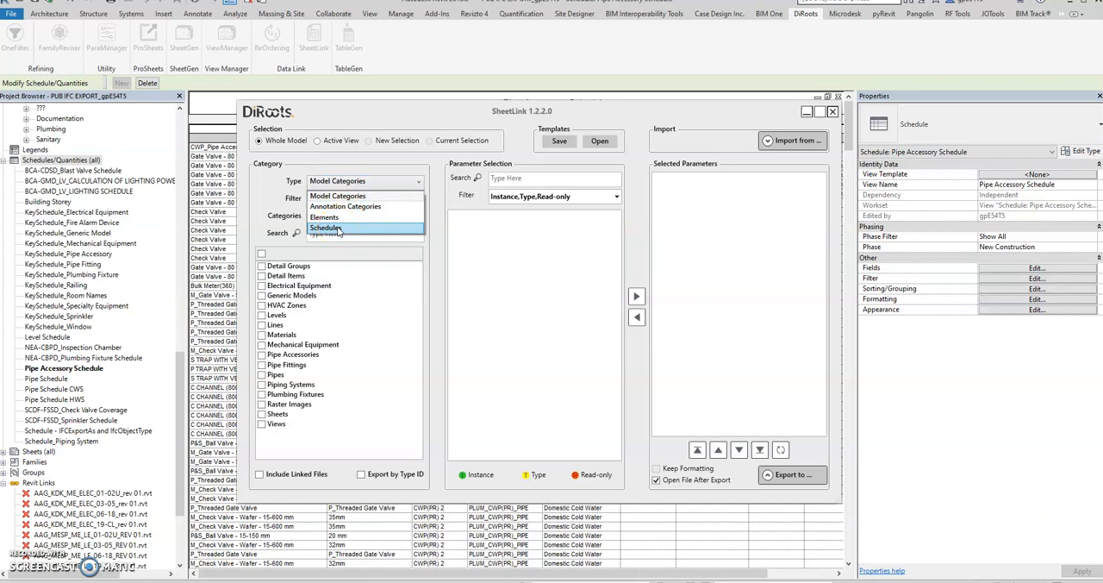
click(337, 227)
scroll(339, 370, down, 3)
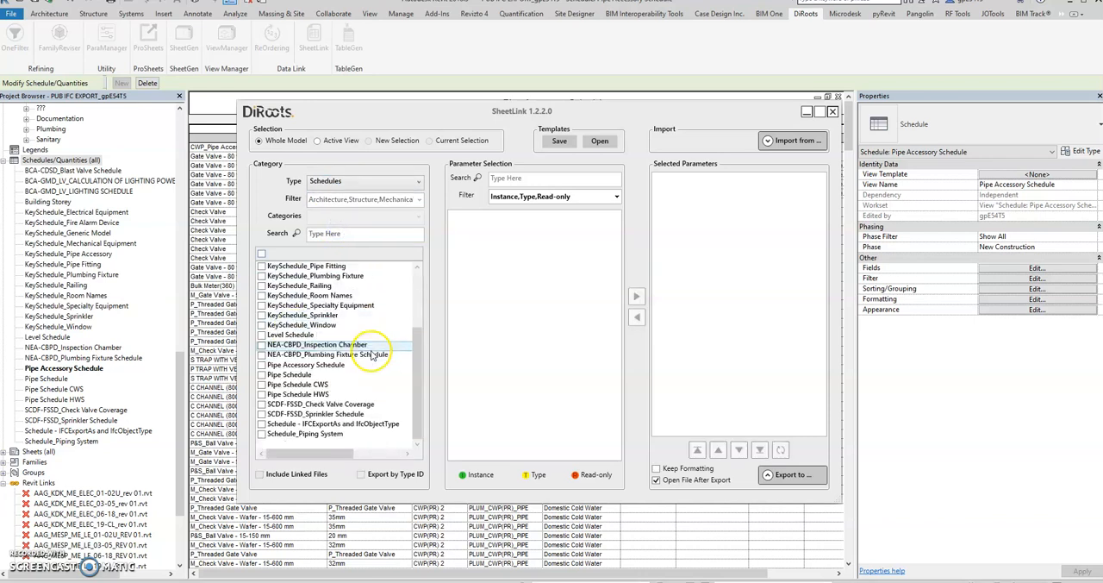
click(262, 365)
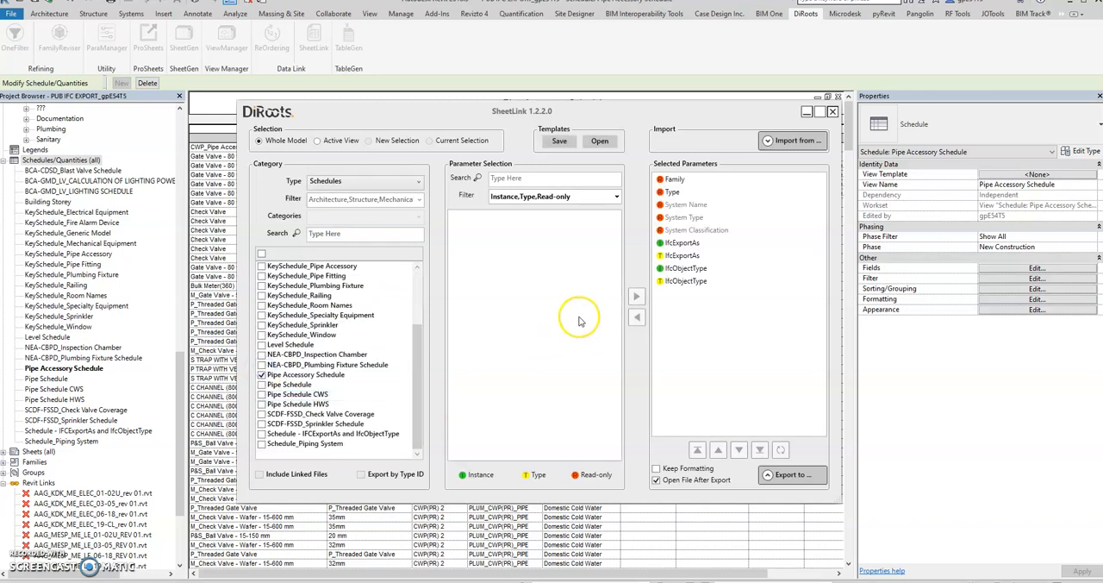
Export the schedule to an Excel workbook named "Pipe Accessory Schedule my project" in the Diroots folder
click(783, 476)
click(782, 455)
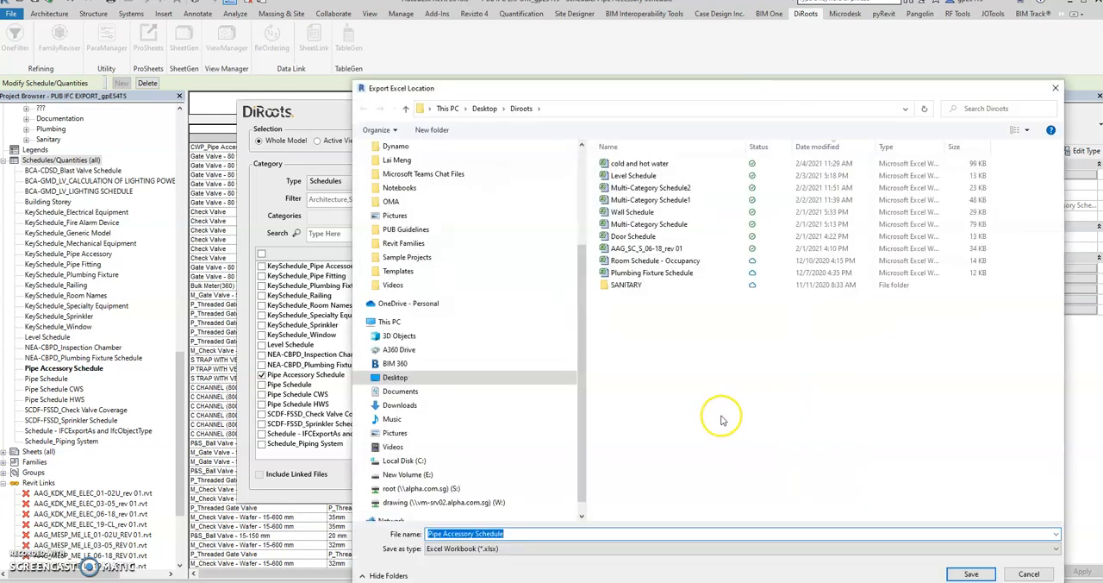
click(562, 534)
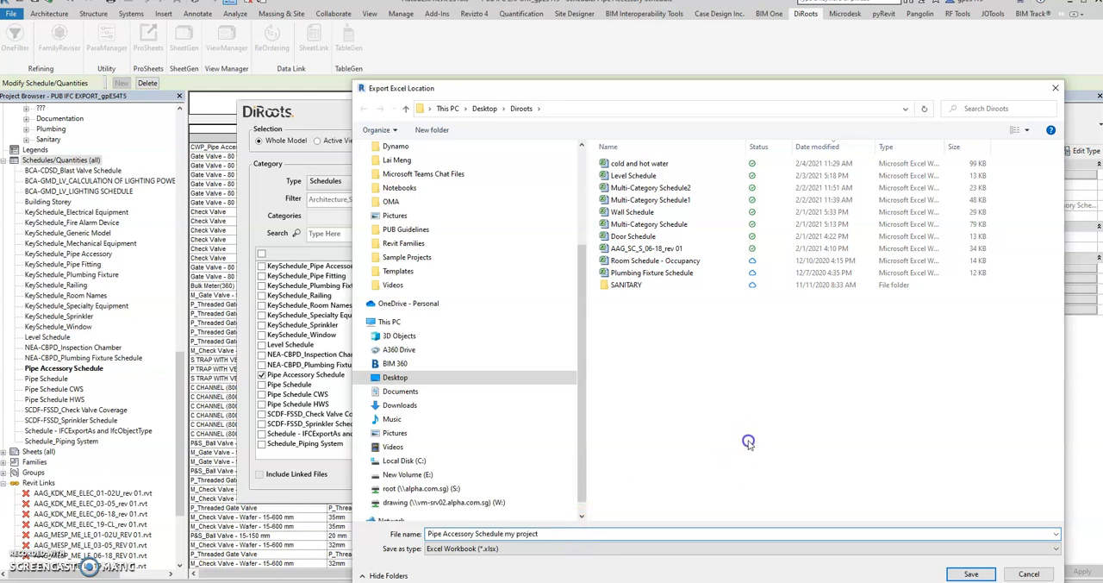
click(971, 573)
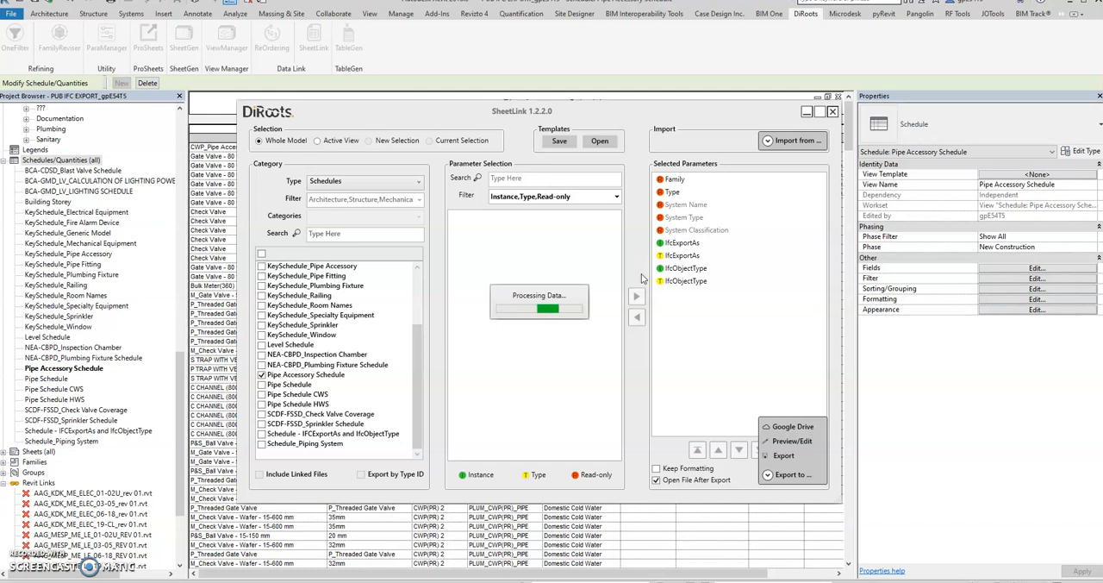
click(651, 262)
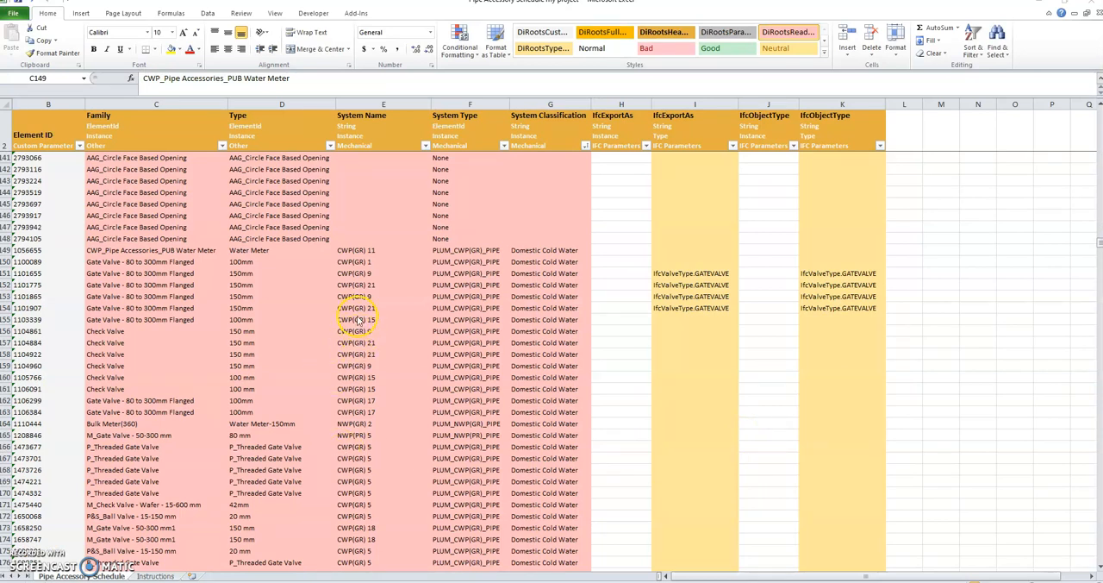
Delete rows 3 to 148 above the first Domestic Cold Water entry in the exported Excel sheet
click(144, 251)
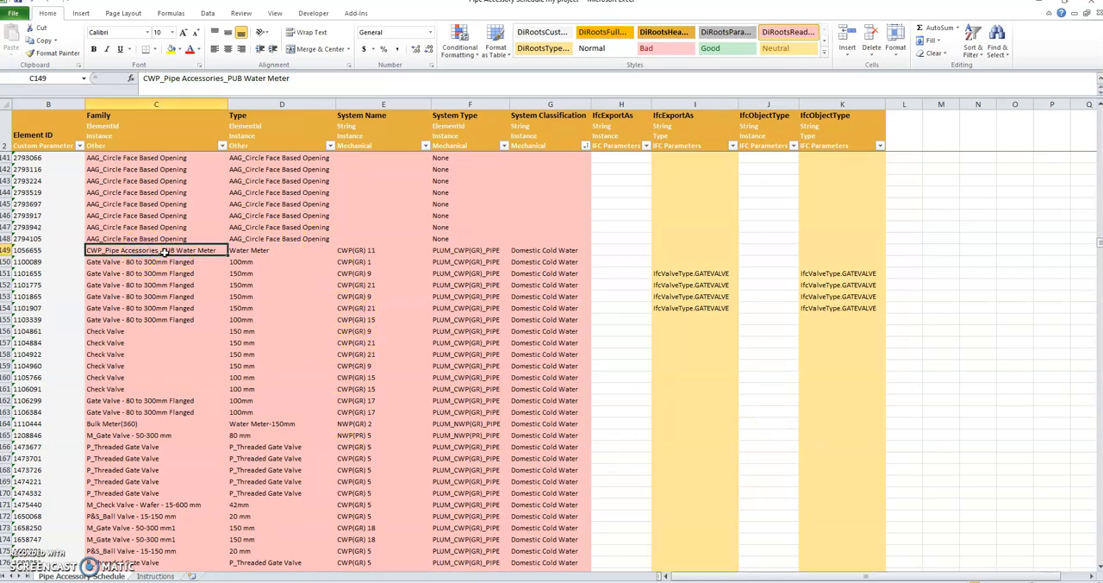
drag(7, 239, 8, 159)
right_click(8, 158)
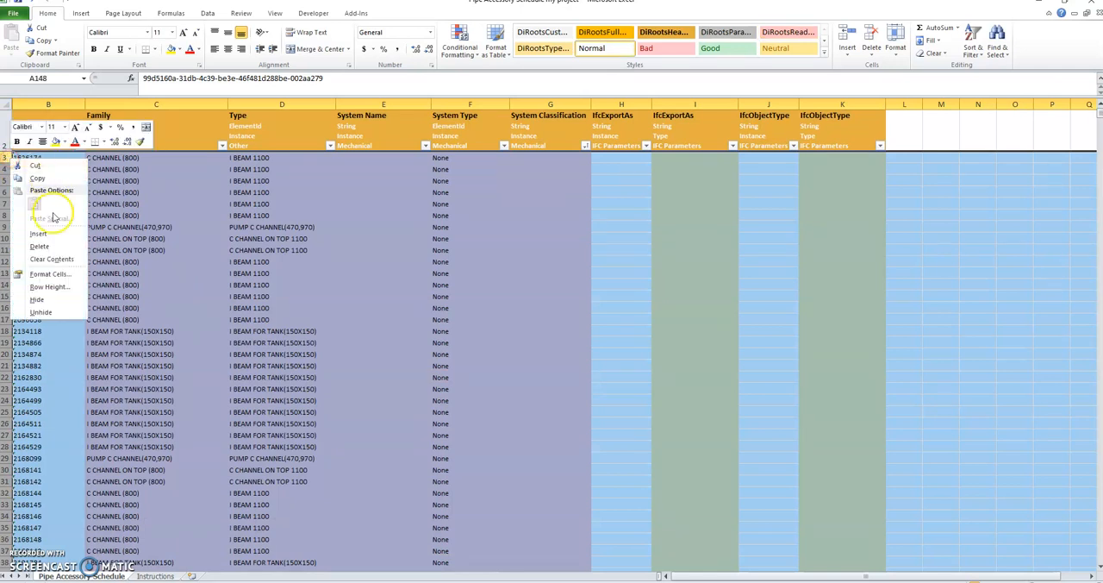
click(39, 246)
click(417, 330)
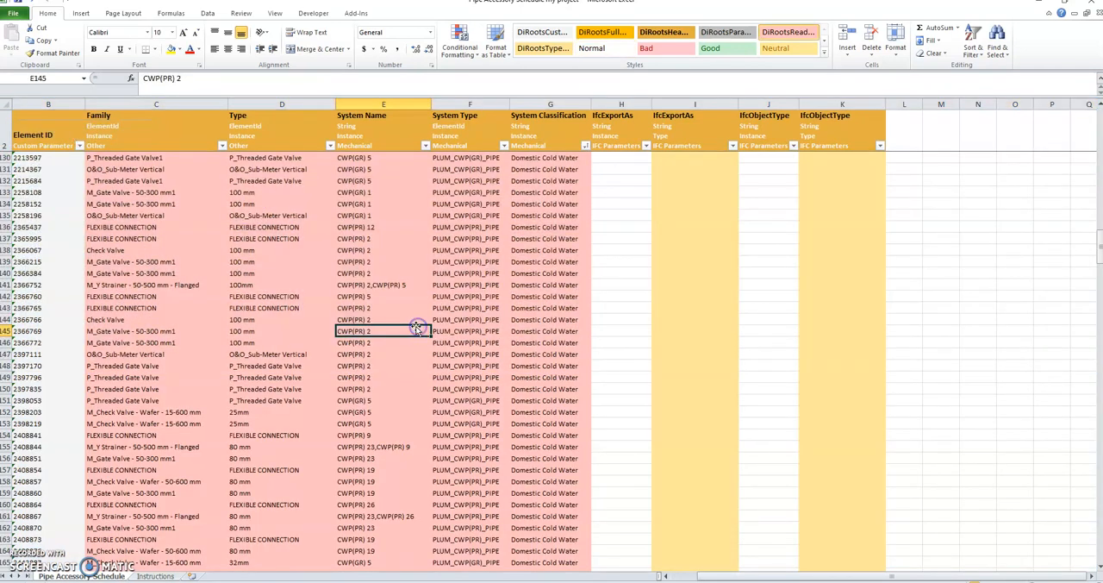
scroll(603, 308, up, 20)
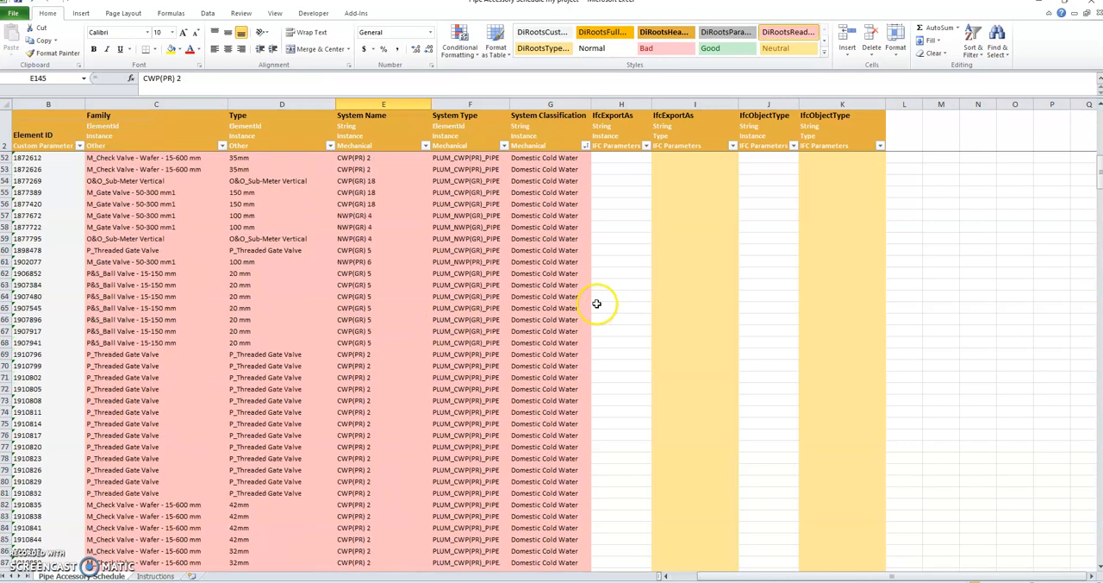
scroll(938, 249, up, 9)
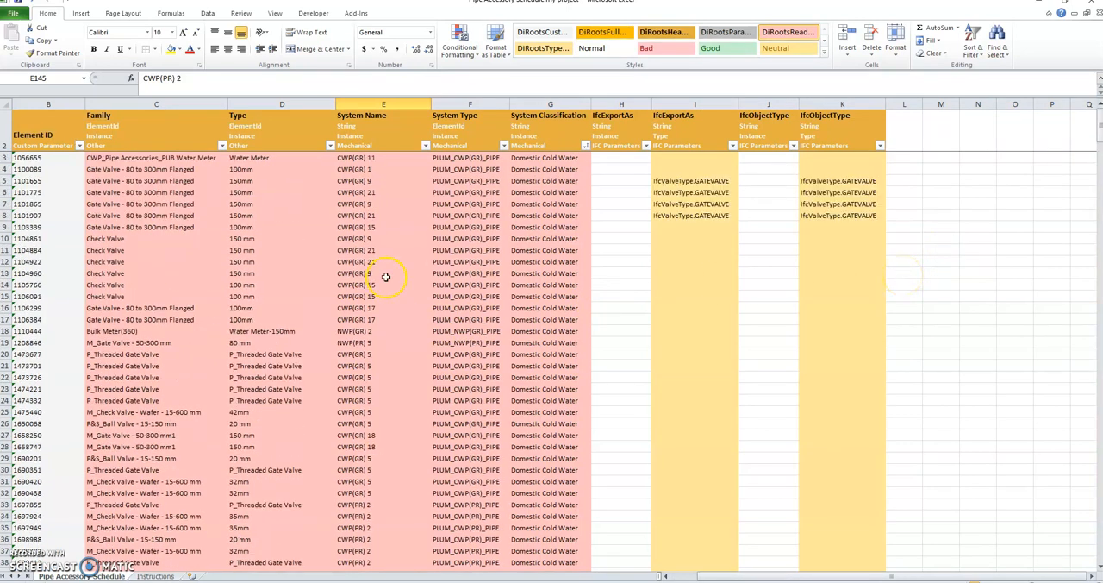
Copy the IfcExportAs value IfcValveType.CHECK of Check Valve Type 1 from the KeySchedule_Pipe Accessory sheet, and return to the exported schedule
click(144, 238)
click(692, 229)
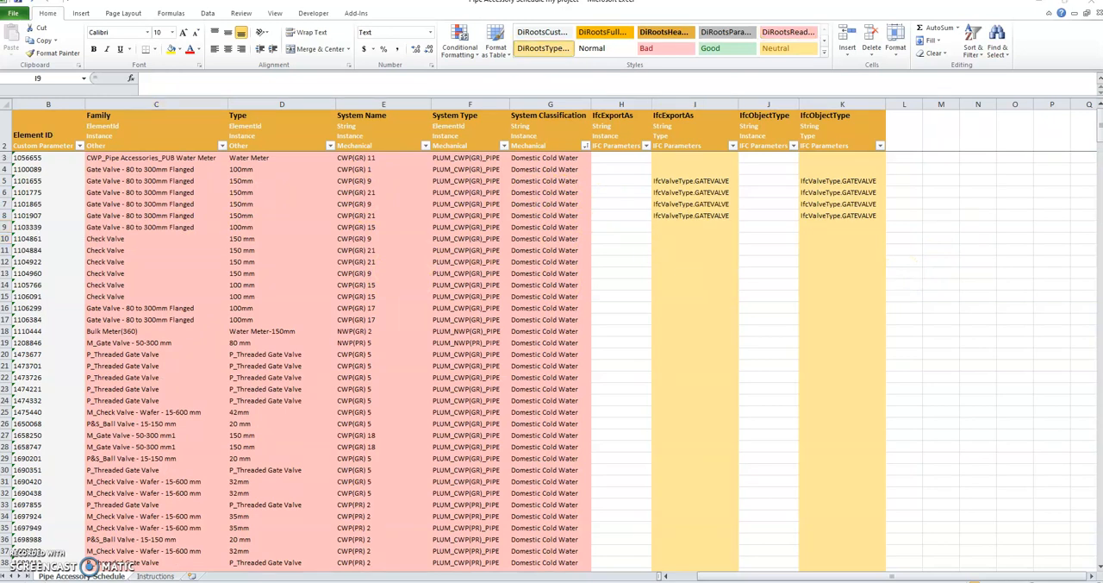
click(669, 558)
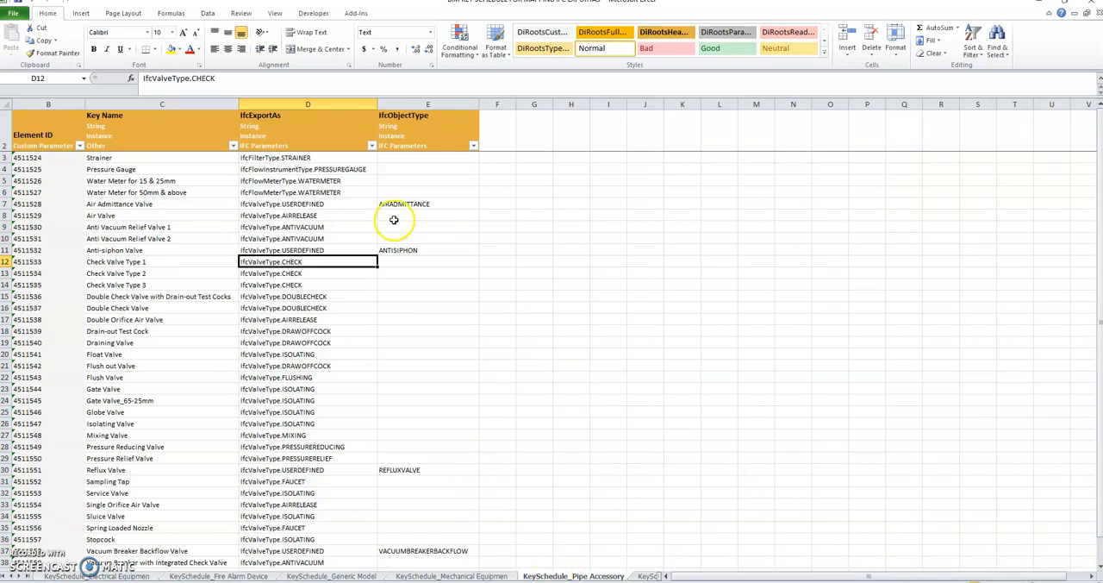
click(493, 283)
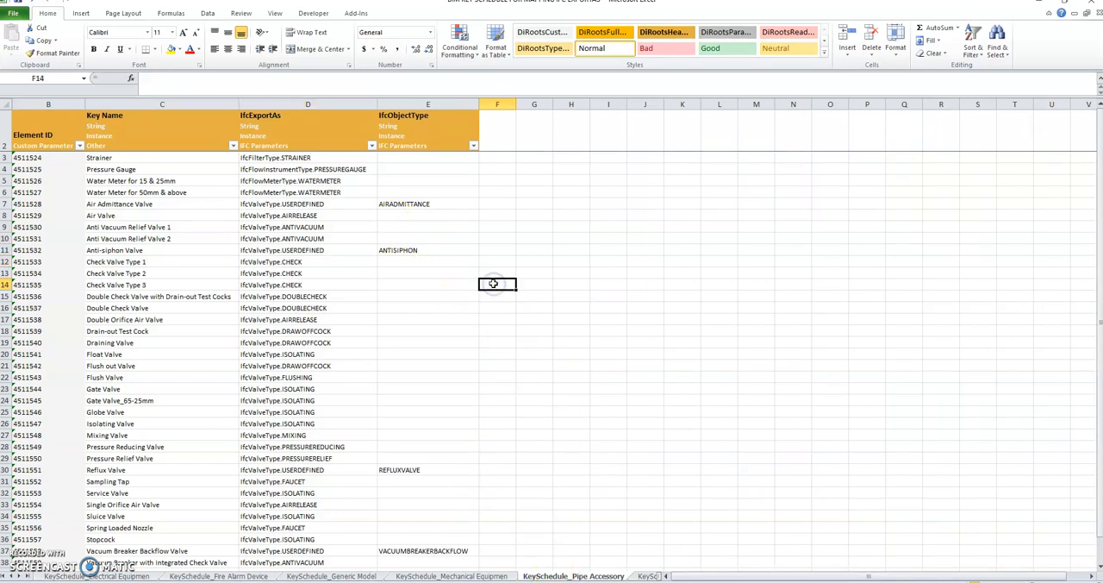
click(288, 262)
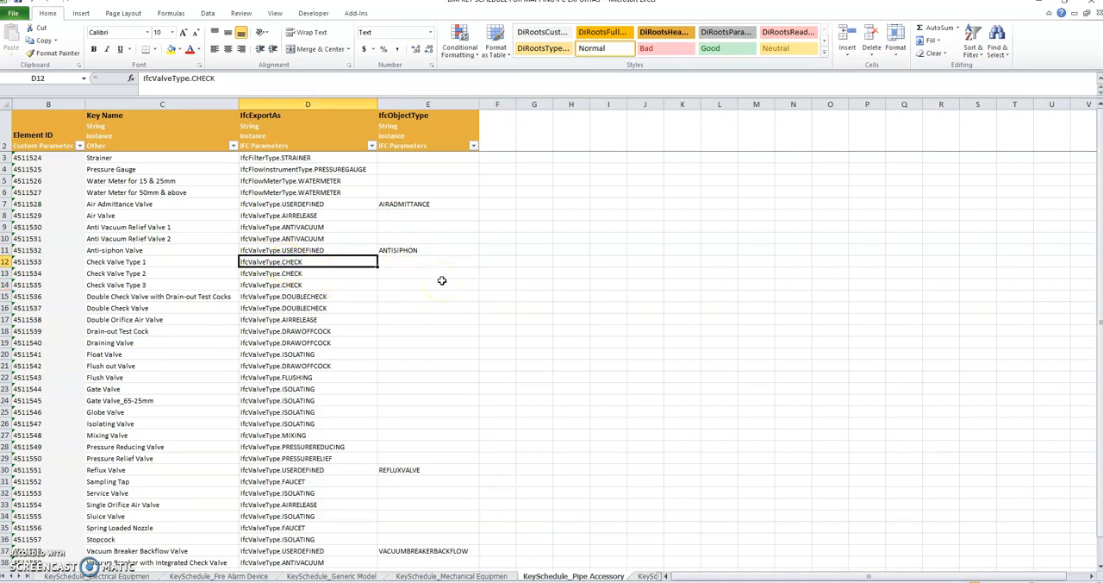
click(572, 437)
key(alt+Tab)
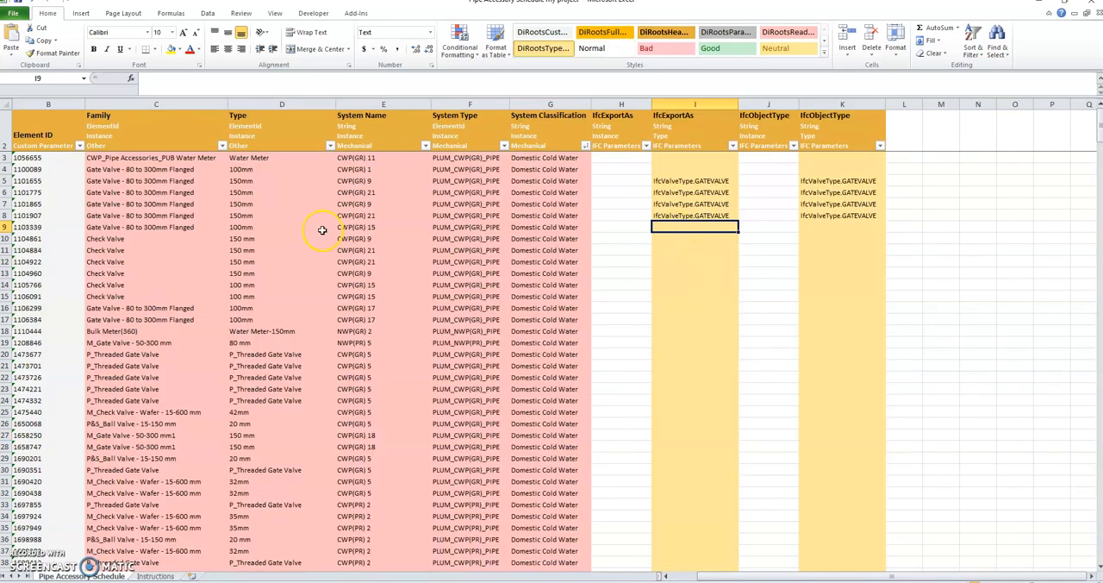
Paste IfcValveType.CHECK into the type IfcExportAs cell of the first Check Valve row
click(116, 237)
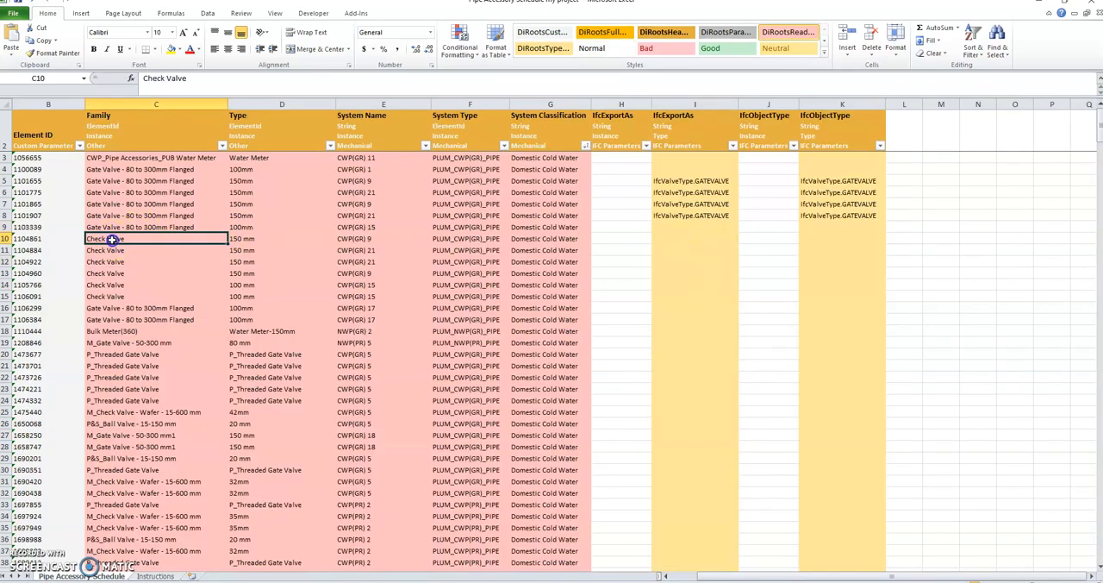
click(7, 238)
click(667, 237)
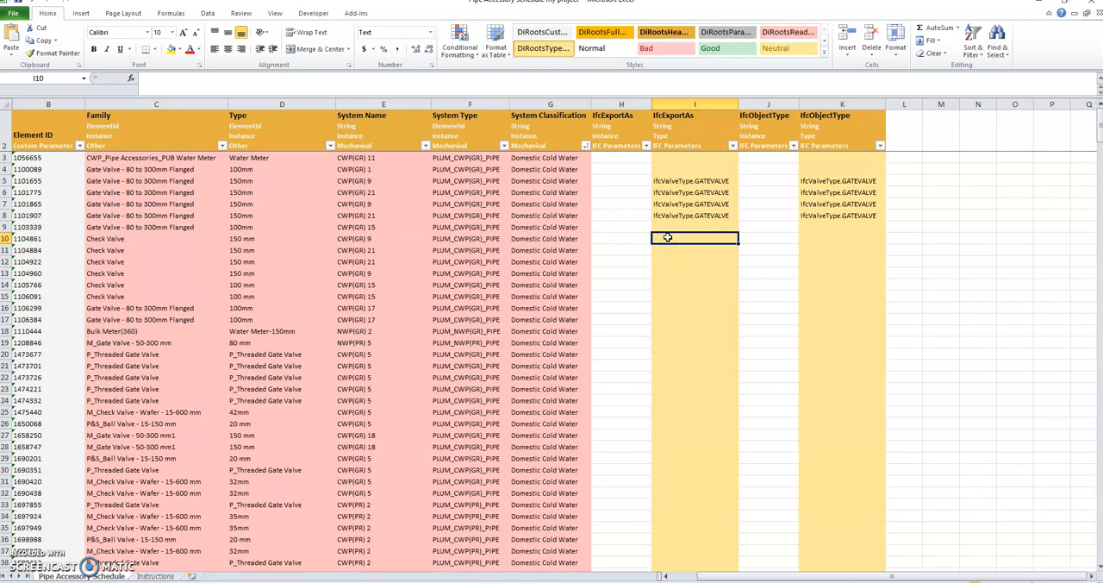
text(IfcValveType.CHECK)
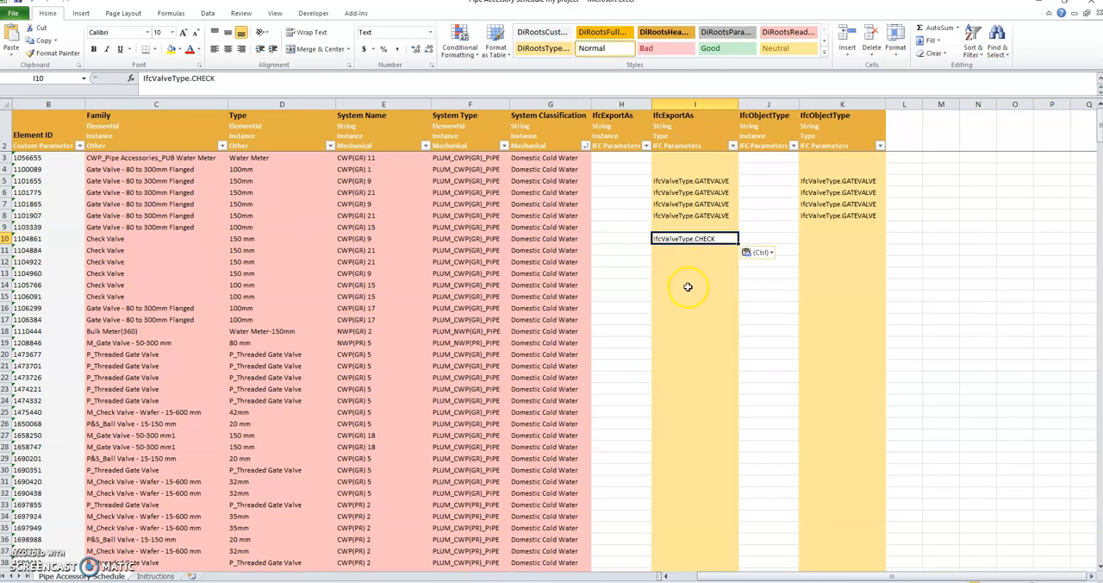
Sort the exported table by Family from A to Z
click(687, 285)
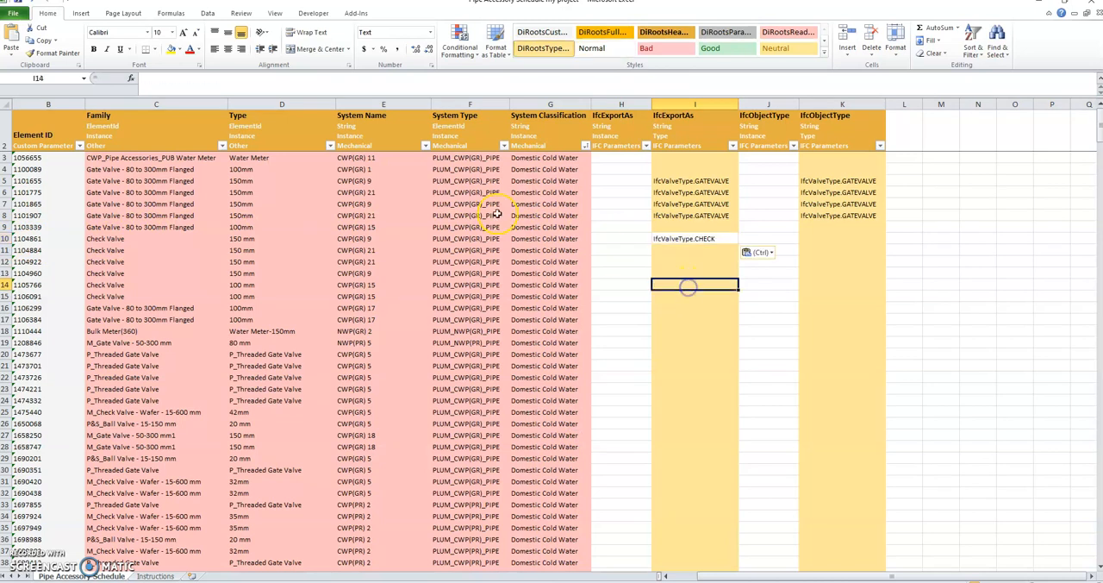
click(222, 145)
click(129, 155)
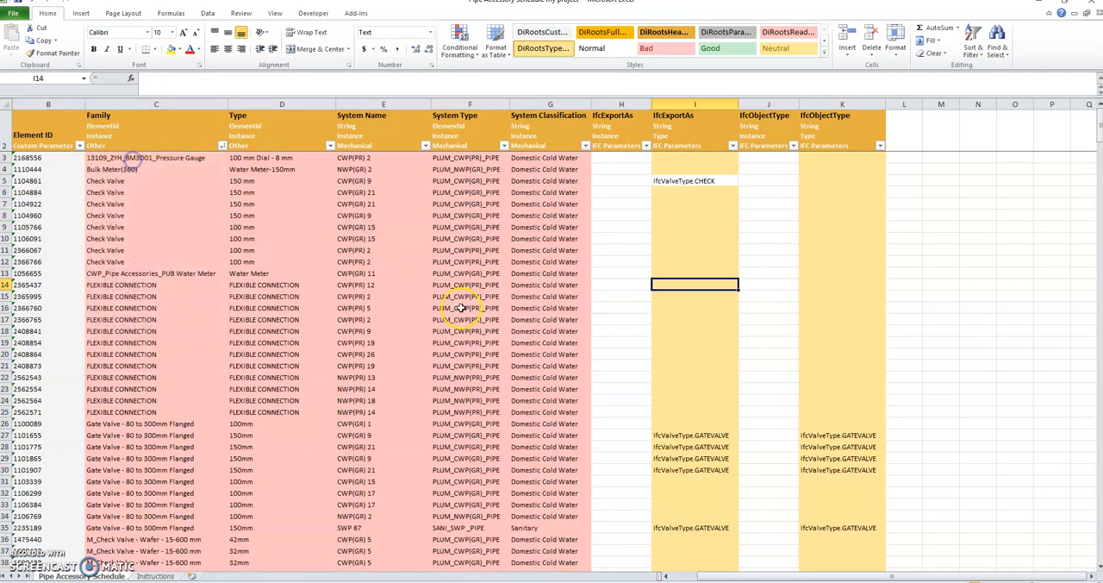
Fill IfcValveType.CHECK down the type IfcExportAs column for all Check Valve rows, and clear it from the PUB Water Meter row
click(141, 180)
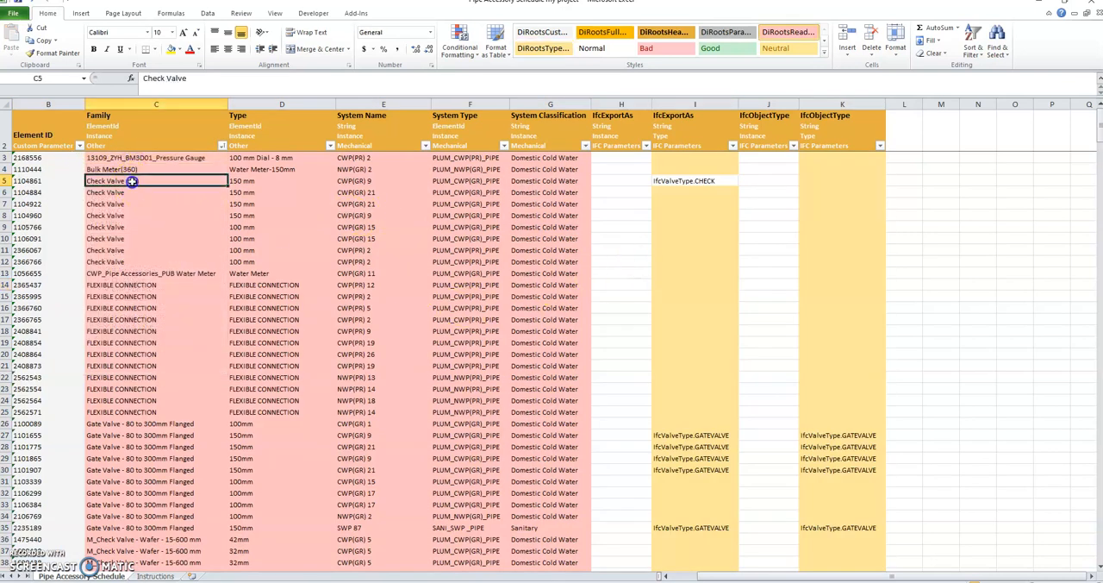
click(708, 182)
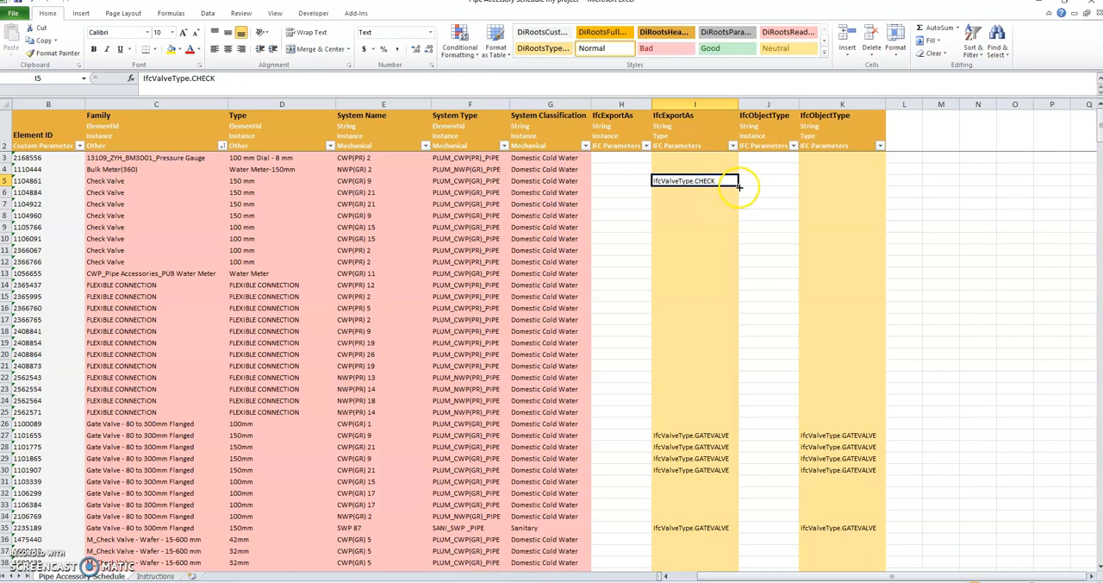
drag(738, 186, 735, 277)
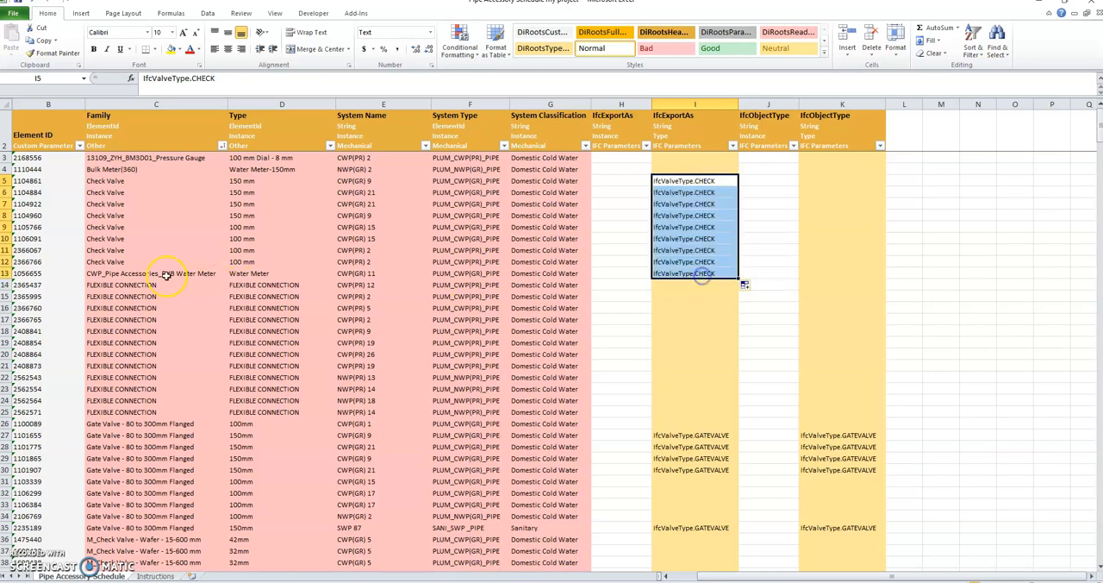
click(6, 261)
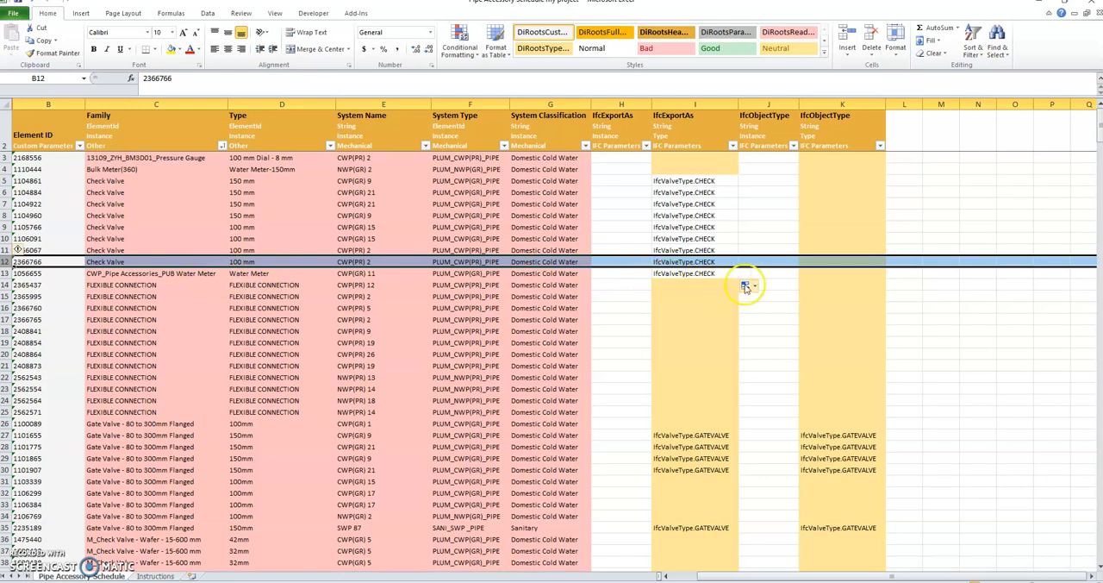
click(715, 275)
key(Delete)
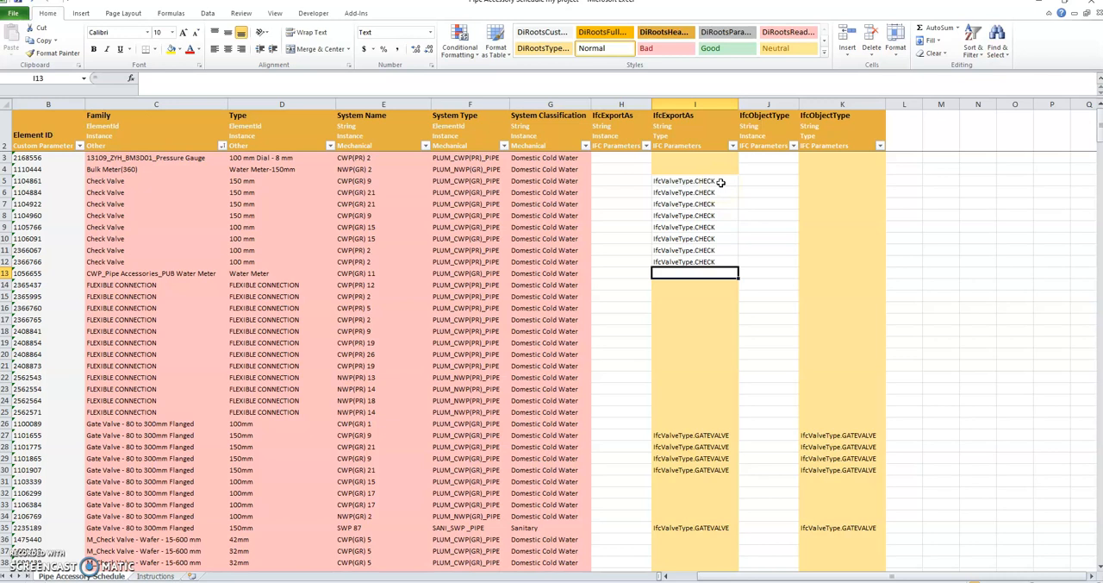
Enter CHECKVALVE as both the instance and the type IfcObjectType of the first Check Valve row
double_click(695, 181)
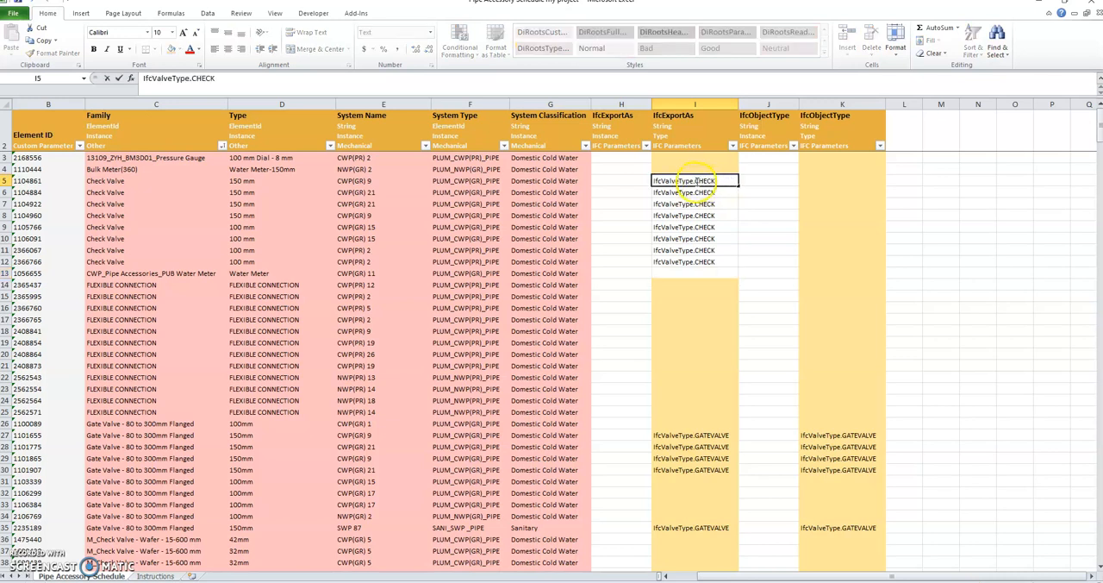
click(812, 182)
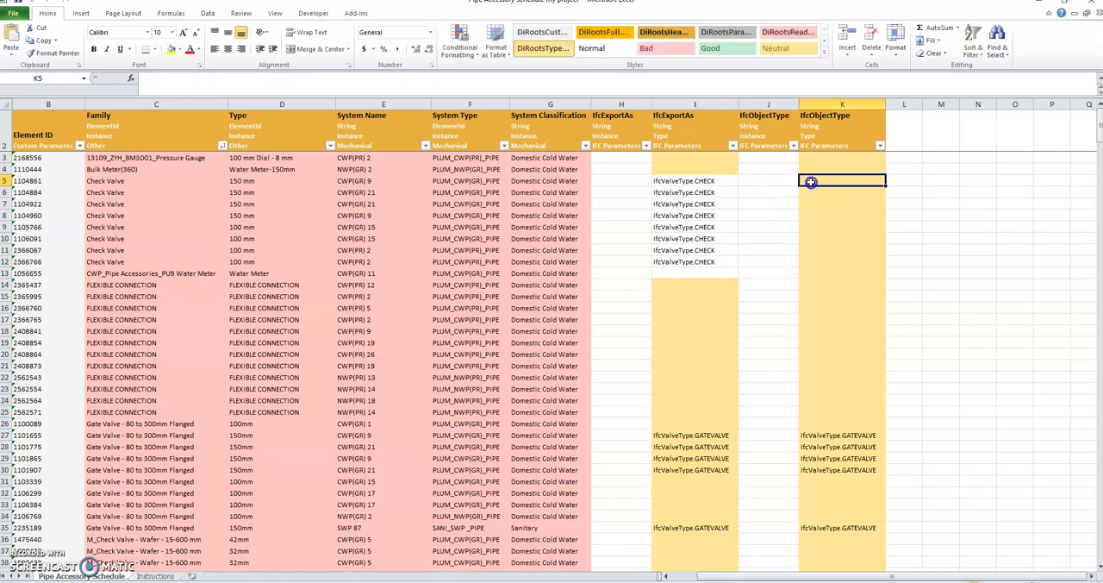
double_click(781, 180)
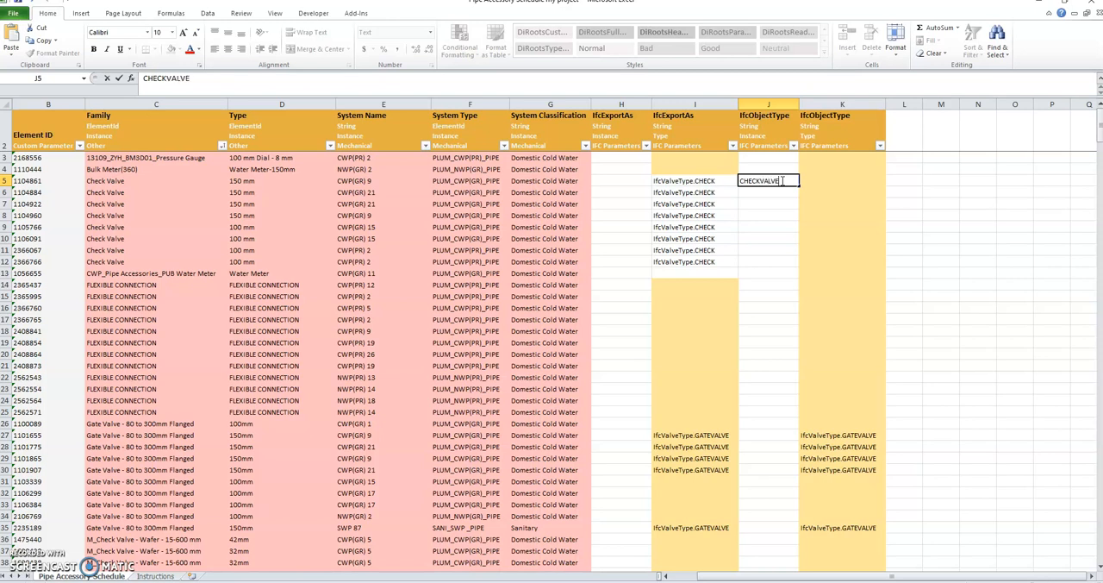
click(783, 238)
click(769, 181)
key(ctrl+c)
click(803, 181)
key(ctrl+v)
Fill CHECKVALVE down both IfcObjectType columns to the last Check Valve row, row 12
click(788, 214)
drag(777, 179, 878, 268)
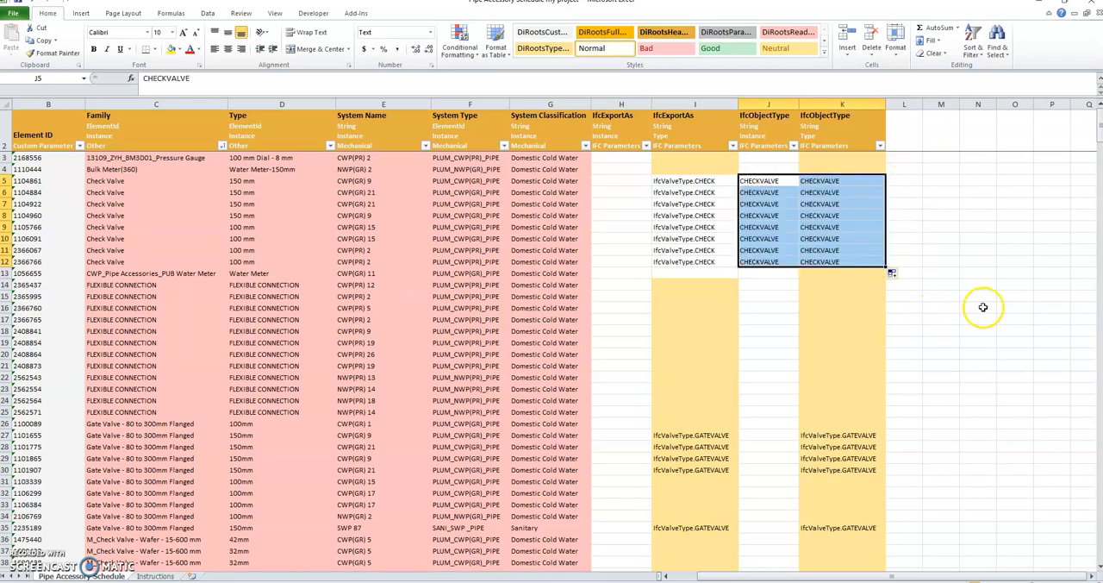
click(983, 307)
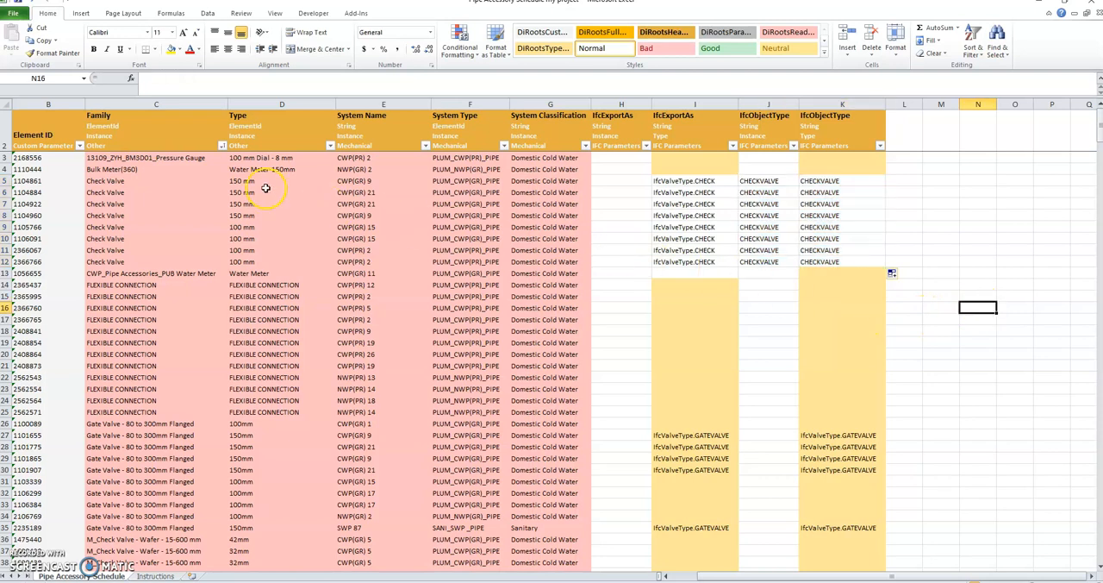
Copy Pressure Gauge from the first row's family name and search for it in the KeySchedule_Pipe Accessory sheet
double_click(174, 161)
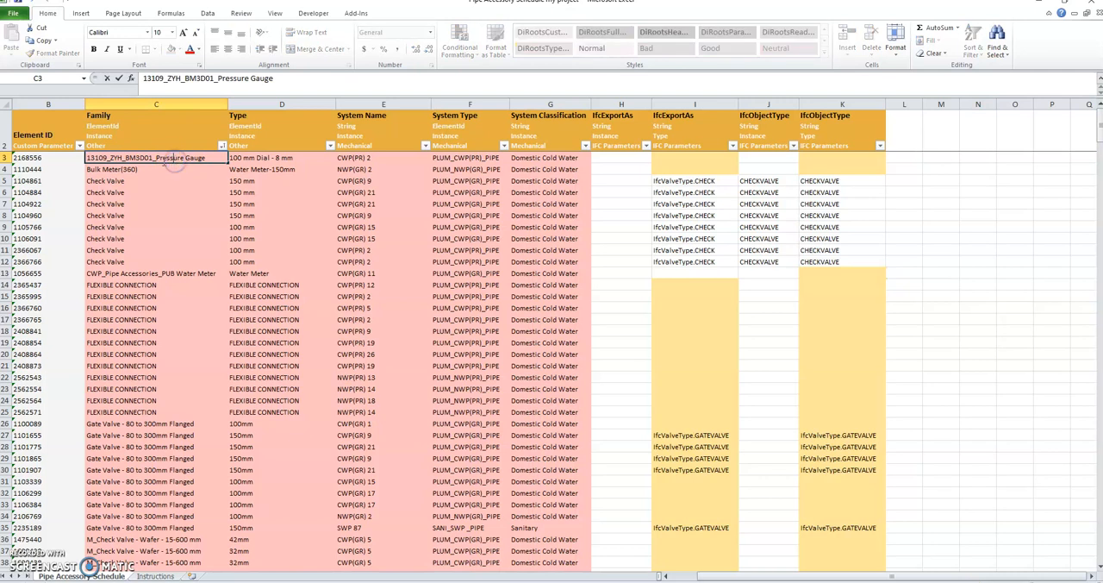
drag(157, 157, 200, 157)
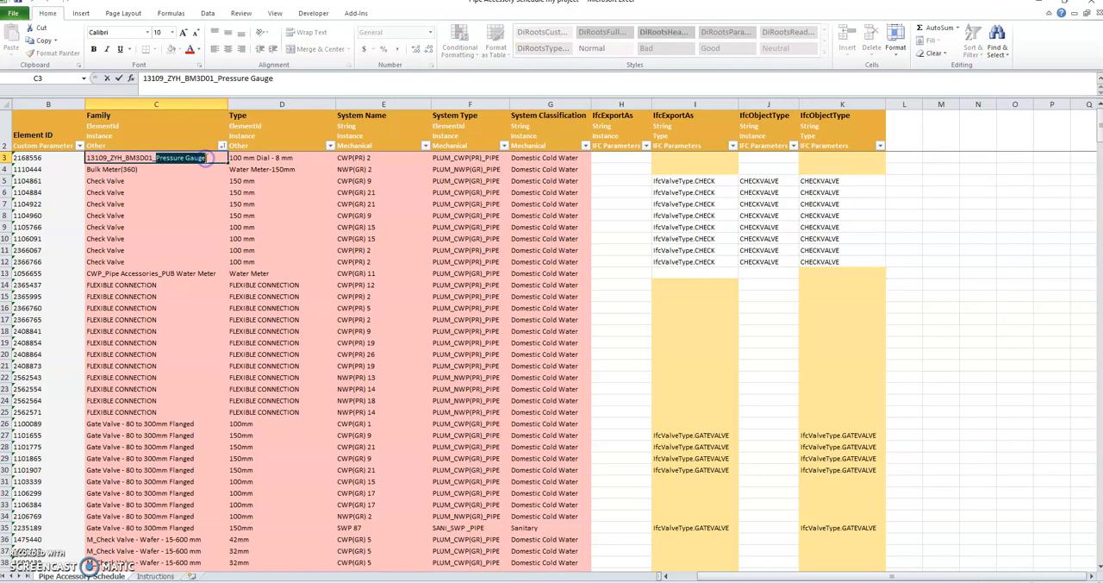
click(642, 308)
key(ctrl+Tab)
click(697, 204)
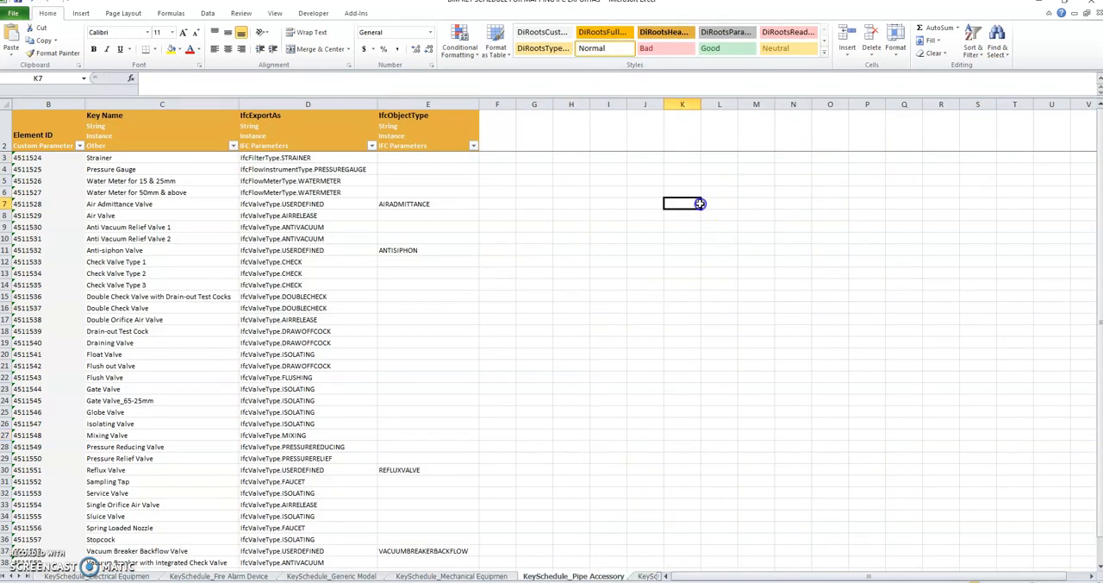
click(998, 49)
click(1014, 74)
click(635, 195)
text(Pressure Gauge)
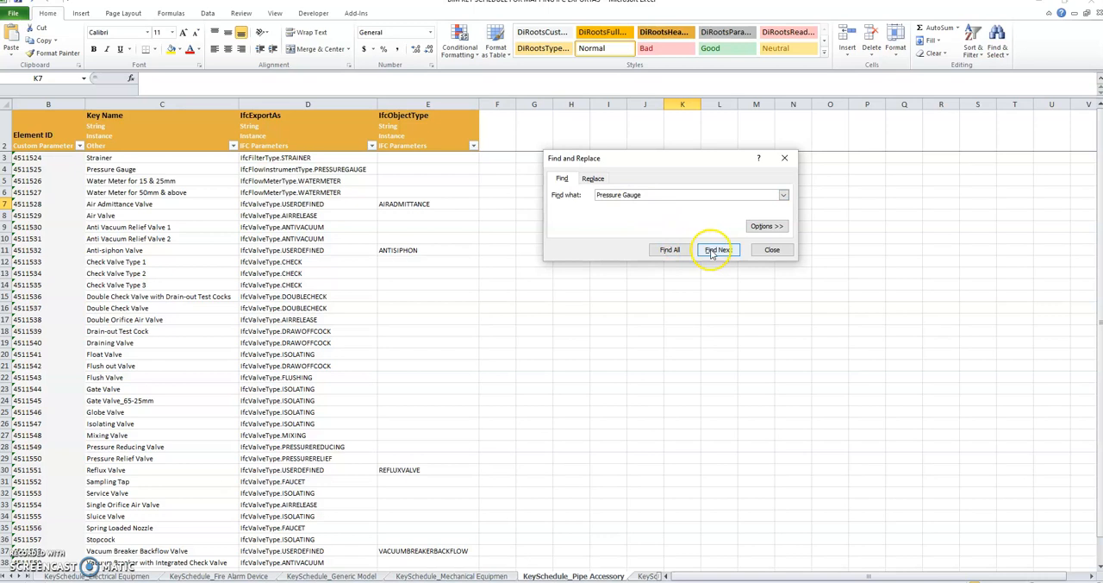
click(670, 250)
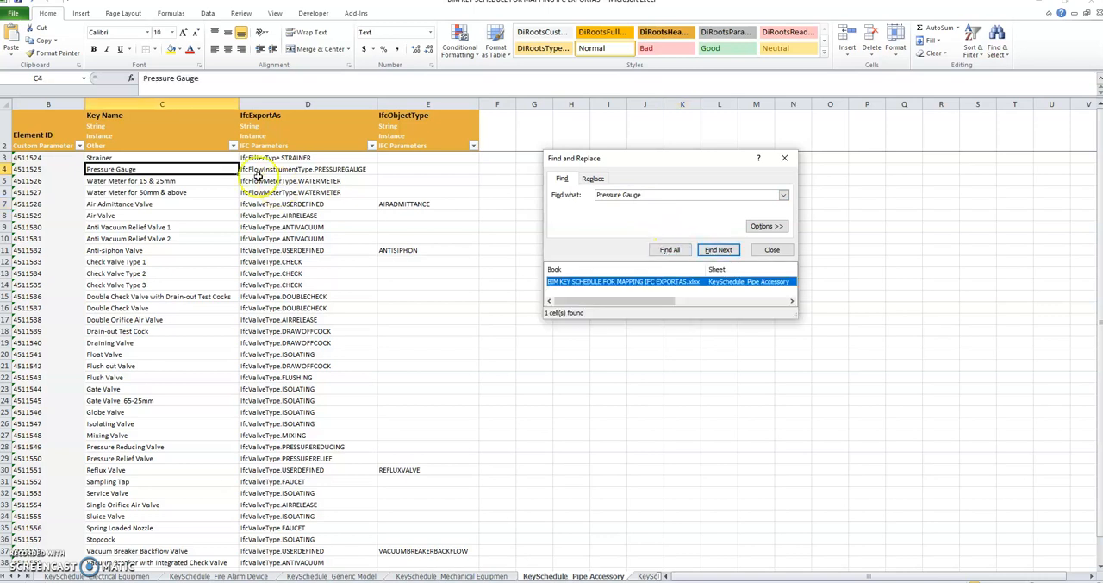
Copy the Pressure Gauge entry's IfcExportAs value IfcFlowInstrumentType.PRESSUREGAUGE, close the search, and return to the exported schedule
drag(708, 162, 825, 161)
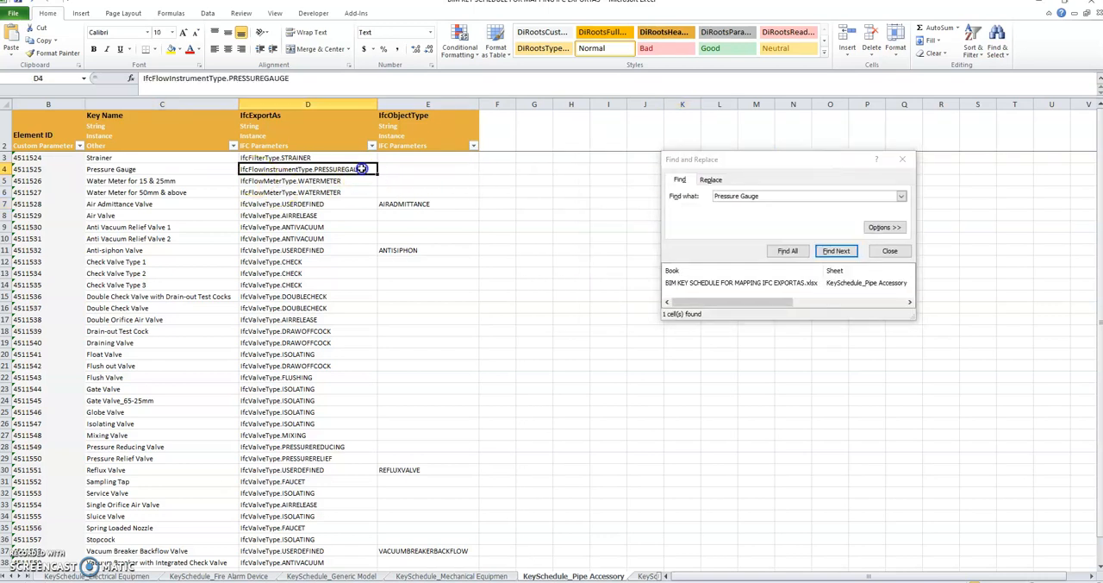
double_click(360, 170)
drag(366, 169, 222, 169)
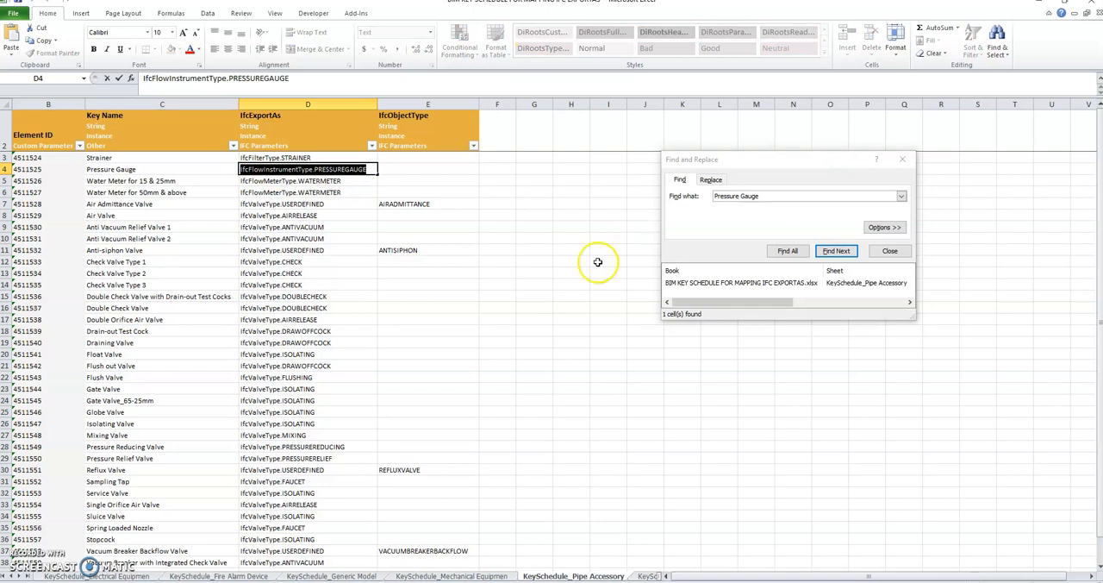
click(903, 159)
click(656, 318)
key(alt+Tab)
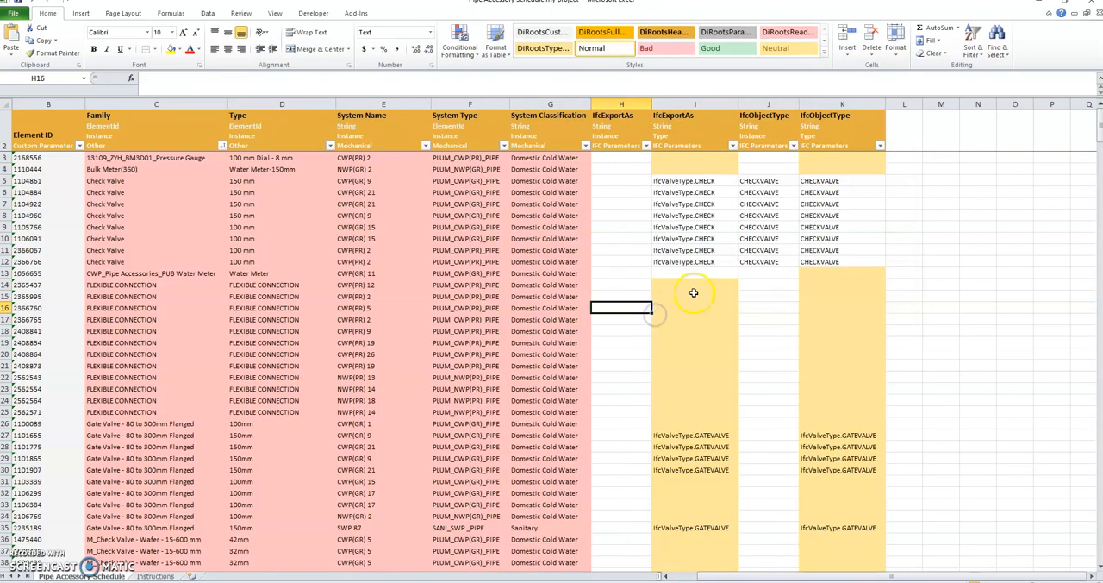
Paste IfcFlowInstrumentType.PRESSUREGAUGE into the Pressure Gauge row's type IfcExportAs cell, and widen both IfcExportAs columns
click(668, 160)
key(ctrl+v)
click(668, 238)
double_click(741, 105)
click(747, 157)
drag(653, 103, 724, 104)
Copy the type IfcExportAs values of rows 3 to 12 into the instance IfcExportAs column
drag(742, 158, 762, 261)
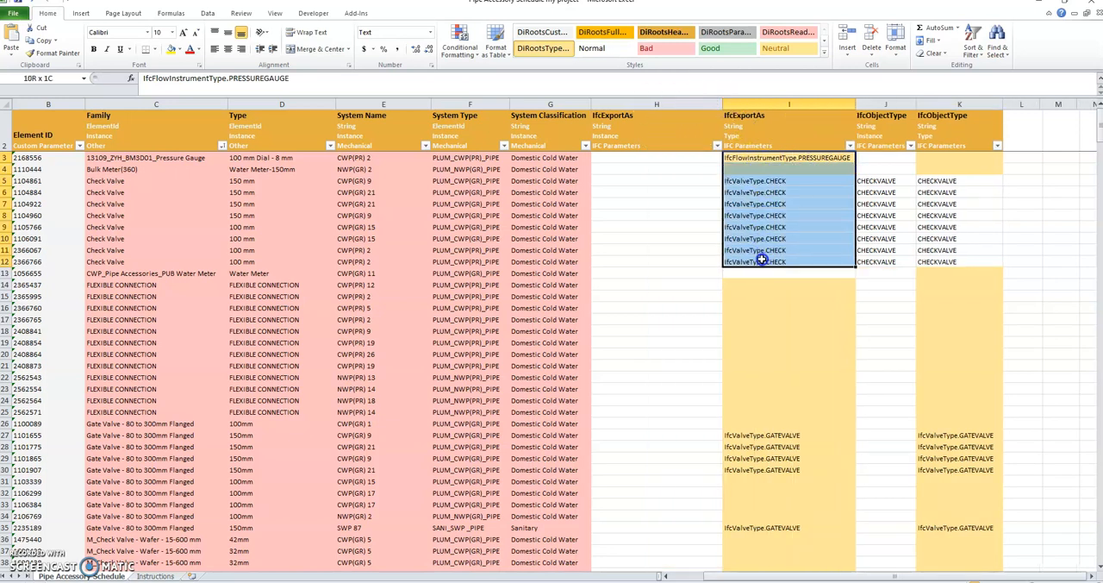
key(ctrl+c)
click(629, 158)
key(ctrl+v)
click(778, 204)
Copy PRESSUREGAUGE from the Pressure Gauge row's type IfcExportAs value into both IfcObjectType columns of rows 3 and 4
click(776, 158)
double_click(800, 157)
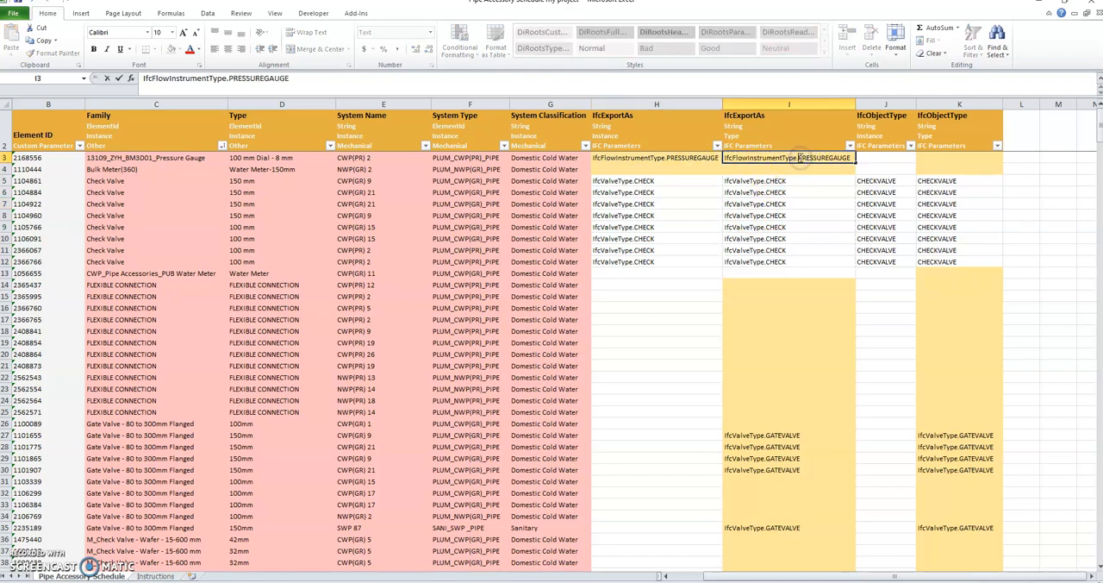
drag(800, 157, 849, 160)
key(ctrl+c)
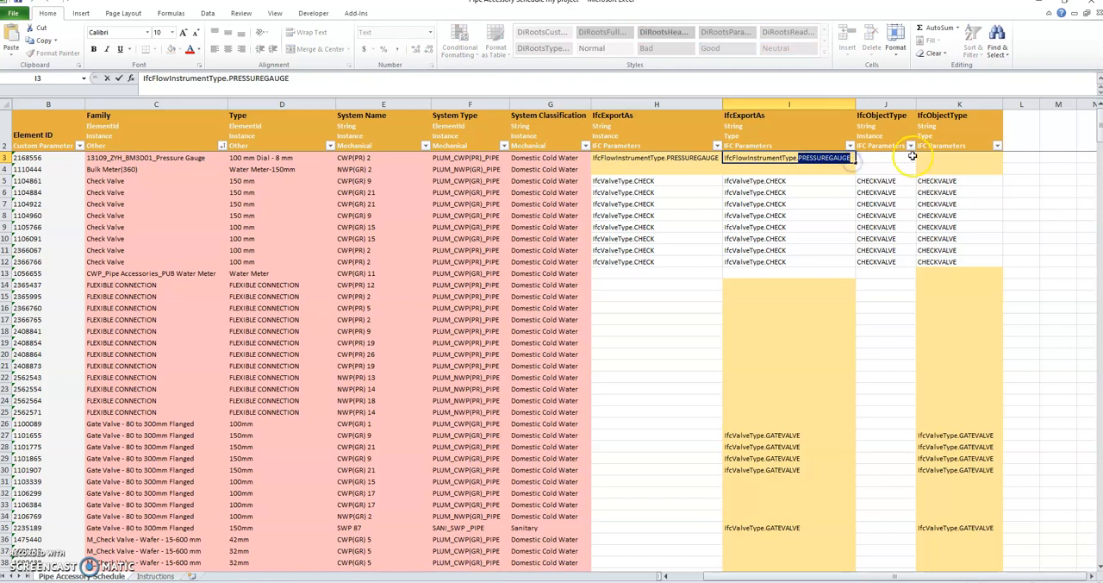
click(888, 157)
key(ctrl+v)
drag(917, 162, 980, 176)
click(901, 294)
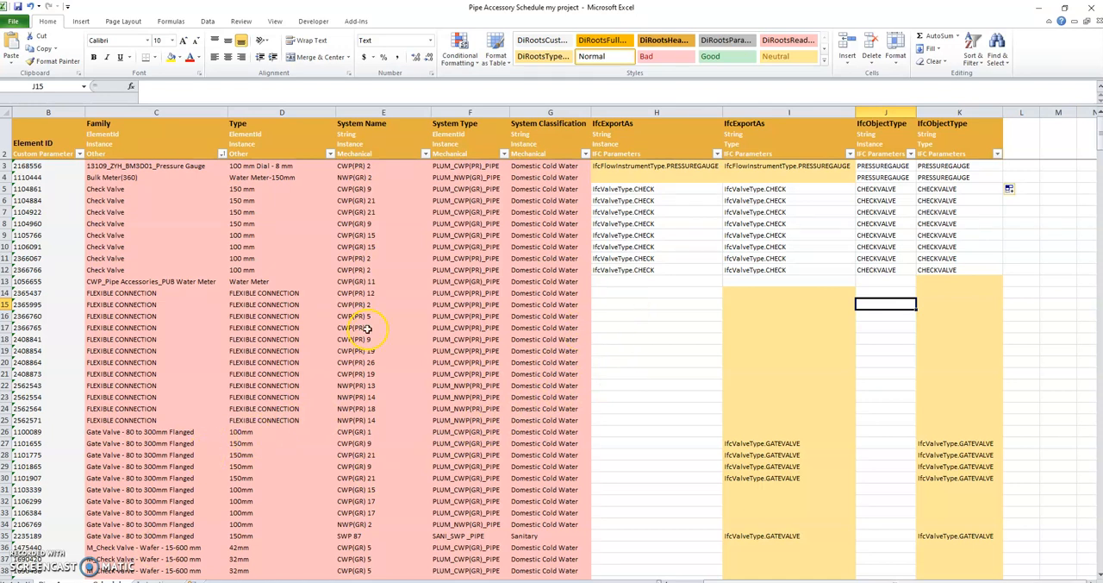
Copy the type name FLEXIBLE CONNECTION from row 14 and search for it in the KeySchedule_Pipe Accessory sheet
click(643, 303)
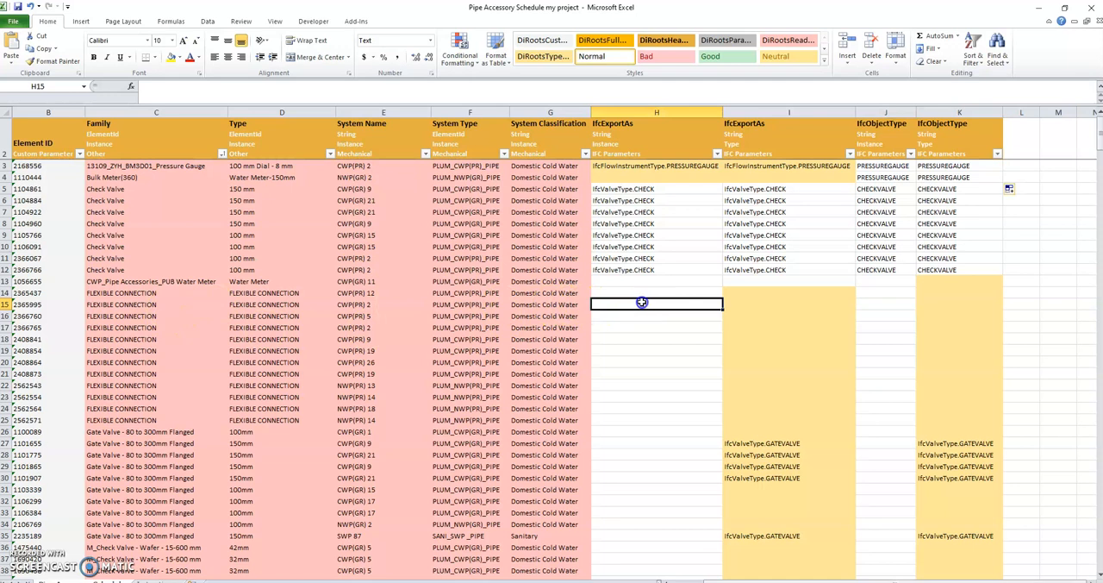
double_click(240, 295)
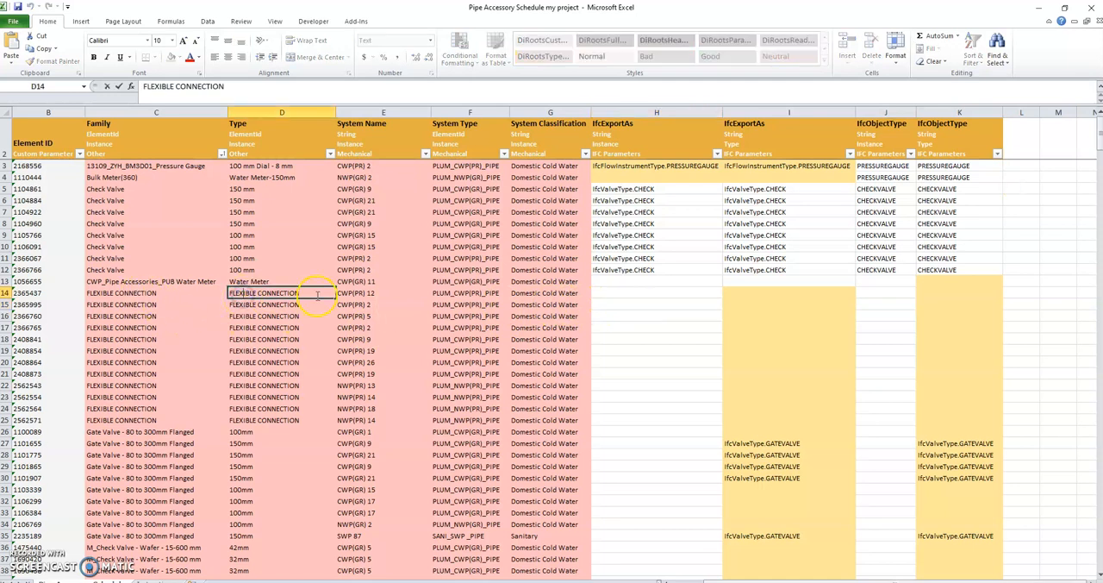
drag(300, 294, 202, 295)
click(618, 363)
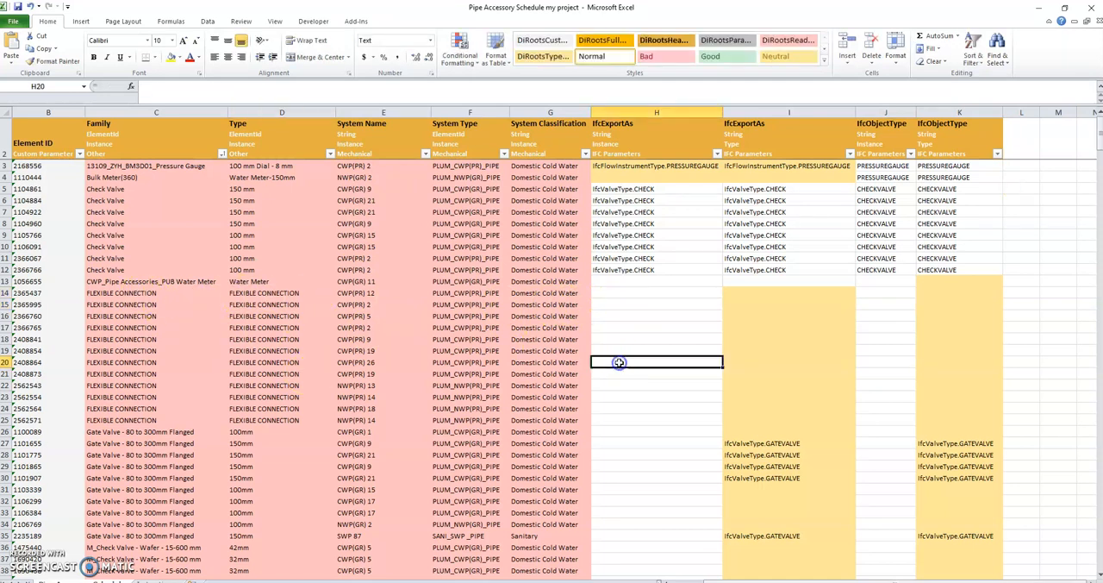
key(alt+Tab)
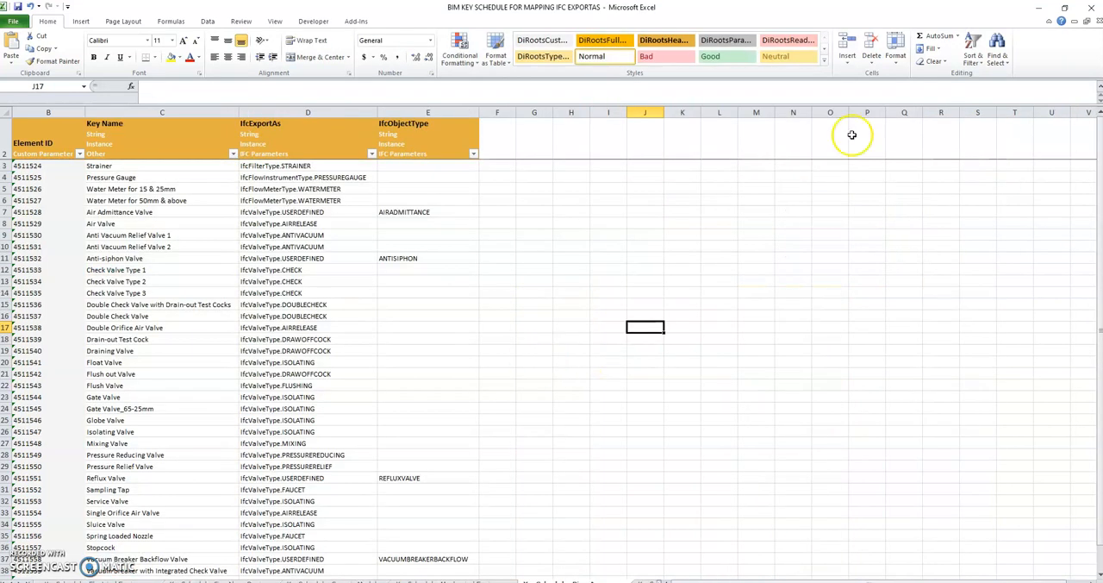
click(996, 49)
click(1013, 76)
key(ctrl+v)
click(789, 288)
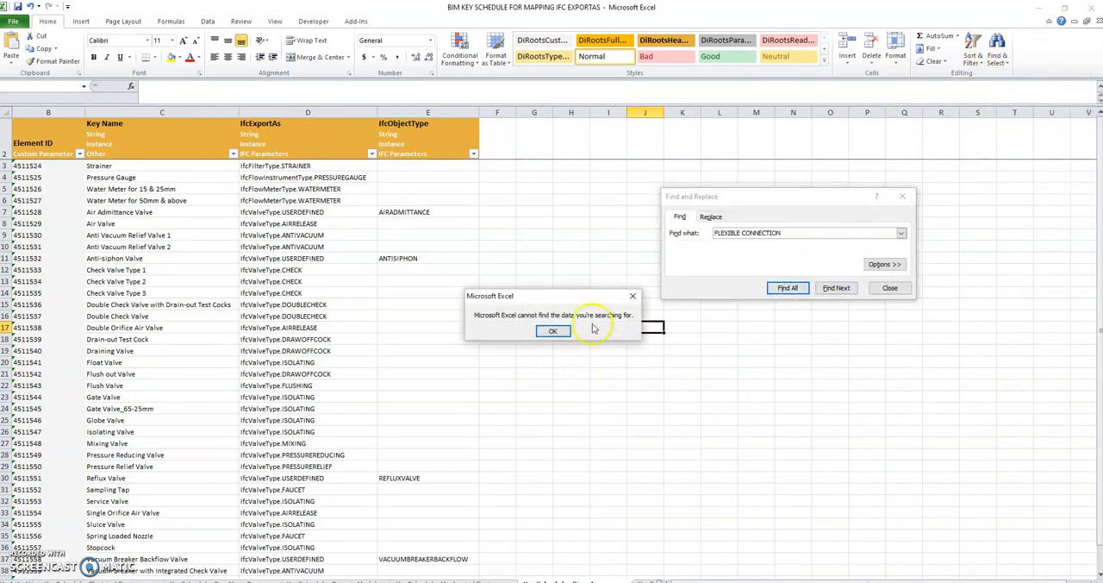
Shorten the search term to FLEXIBLE, search the key schedule again, and close the search
click(548, 326)
drag(741, 233, 835, 234)
key(BackSpace)
click(788, 287)
click(631, 294)
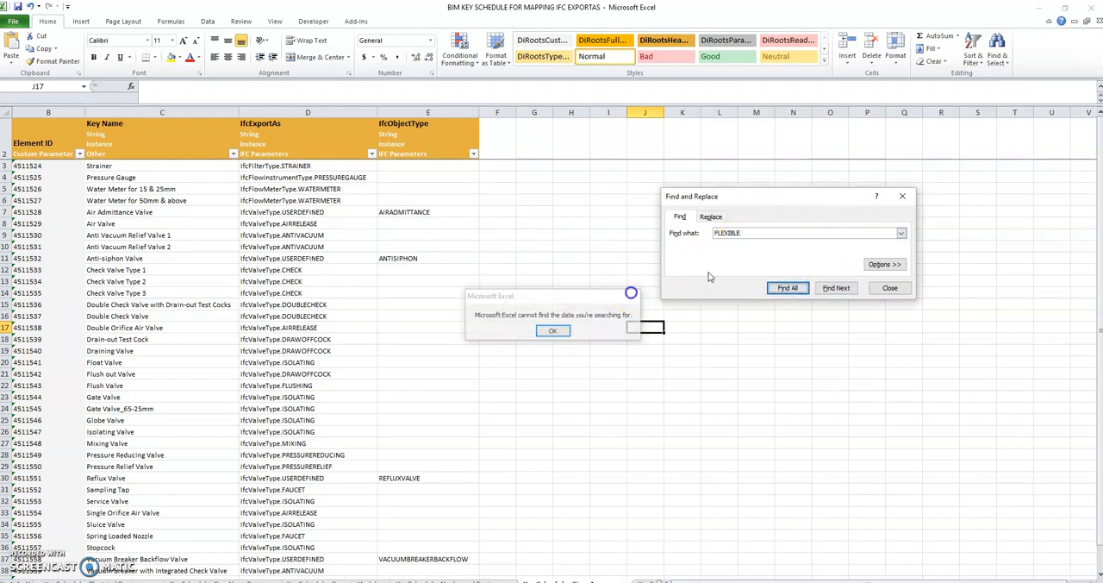
click(902, 197)
Look through the key names in the pipe accessory key schedule and the remaining unfilled rows of the exported schedule
click(454, 278)
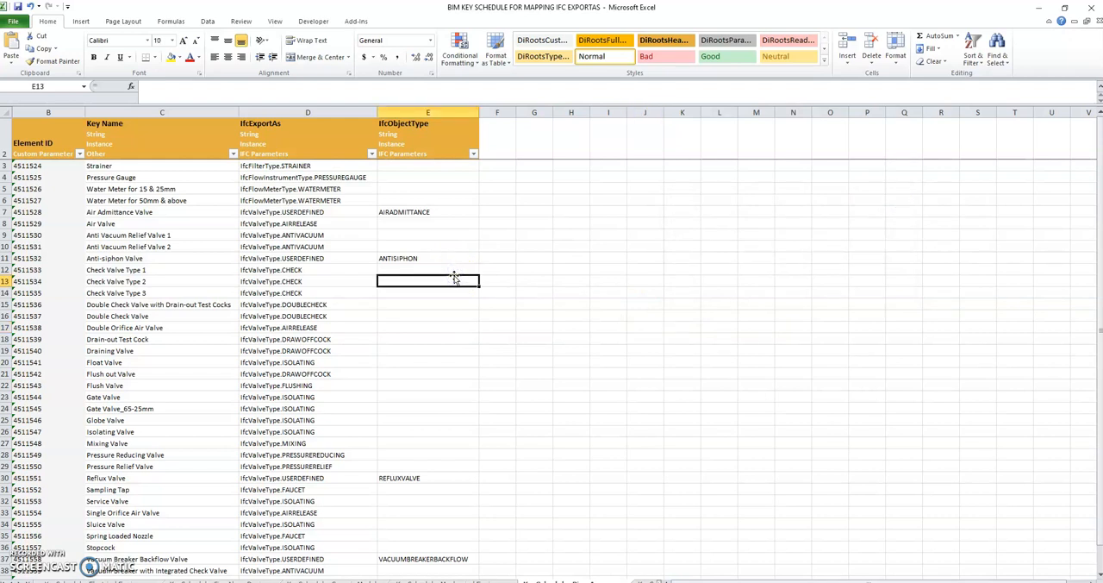
scroll(455, 278, down, 4)
scroll(455, 277, up, 4)
scroll(352, 272, down, 2)
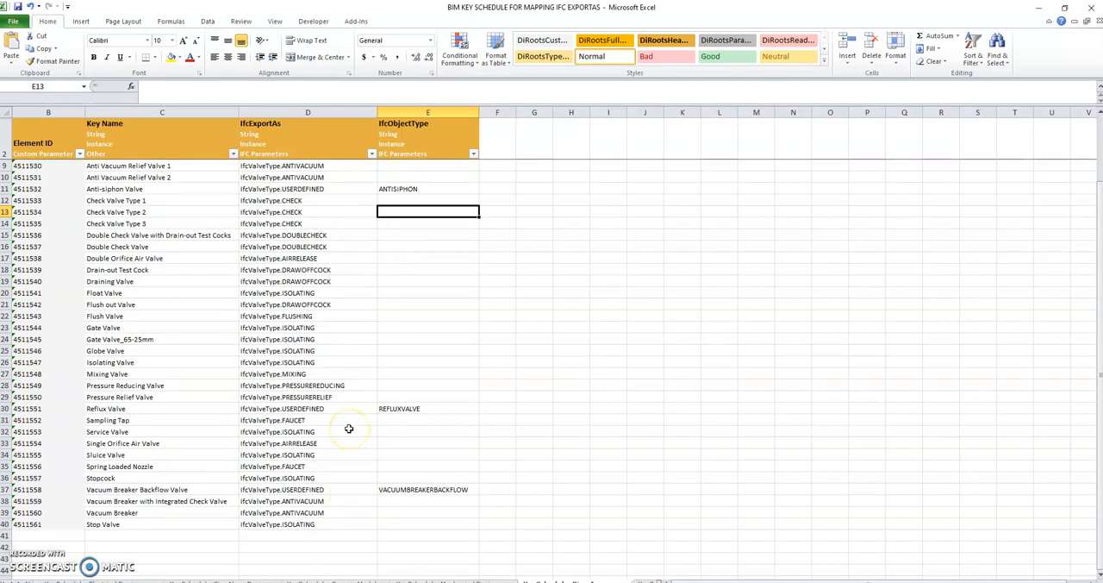
scroll(350, 429, up, 2)
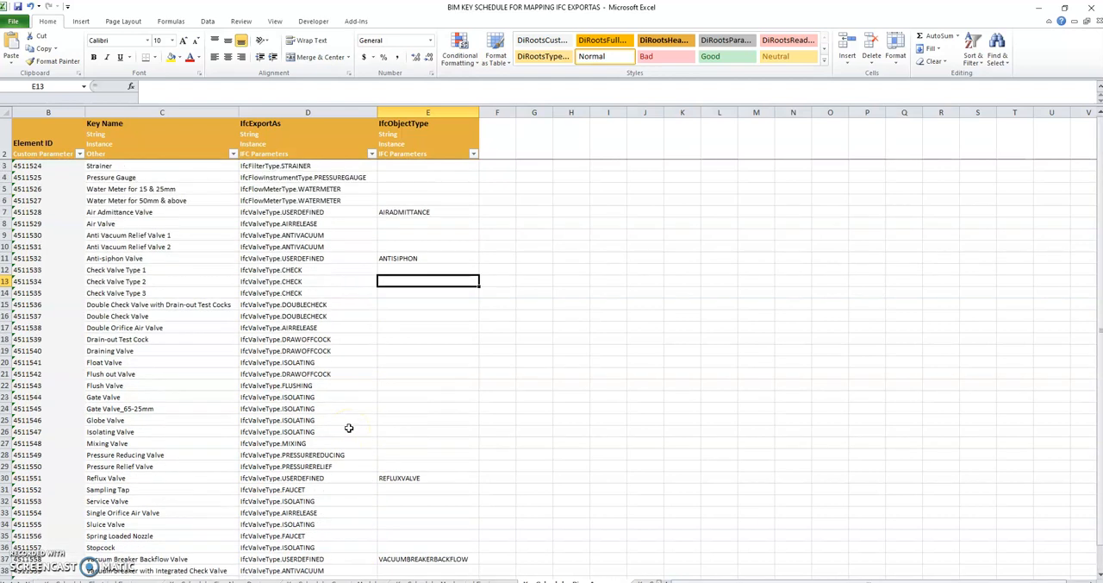
click(560, 339)
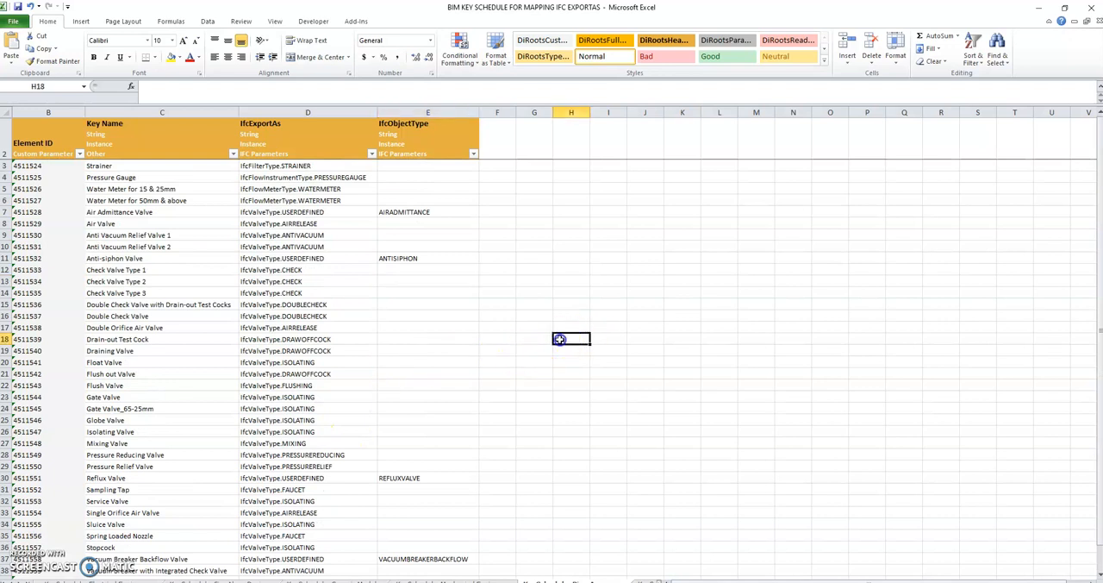
click(300, 485)
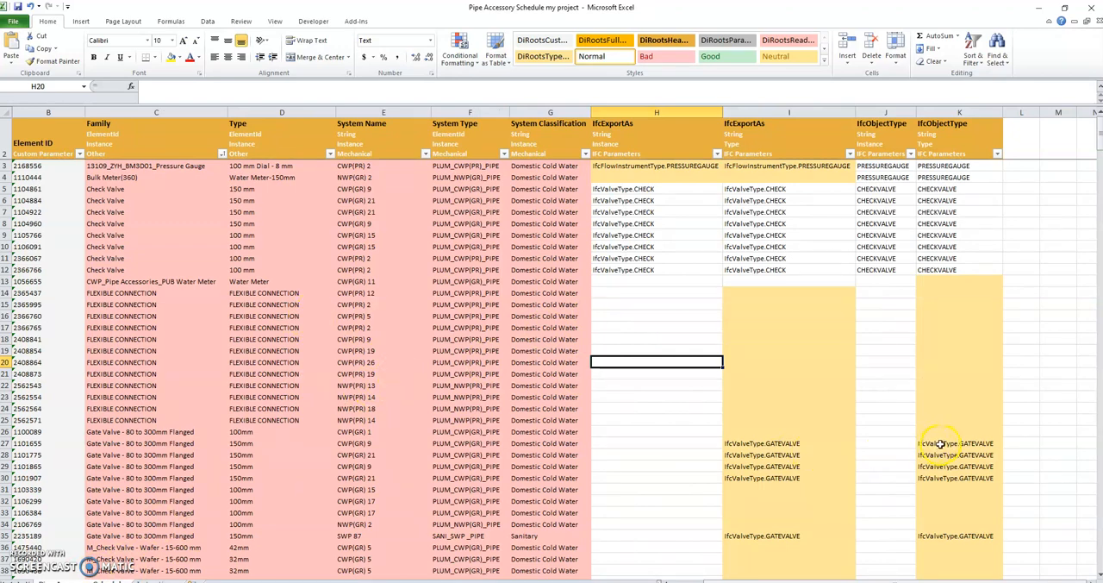
scroll(944, 428, down, 6)
scroll(944, 429, down, 7)
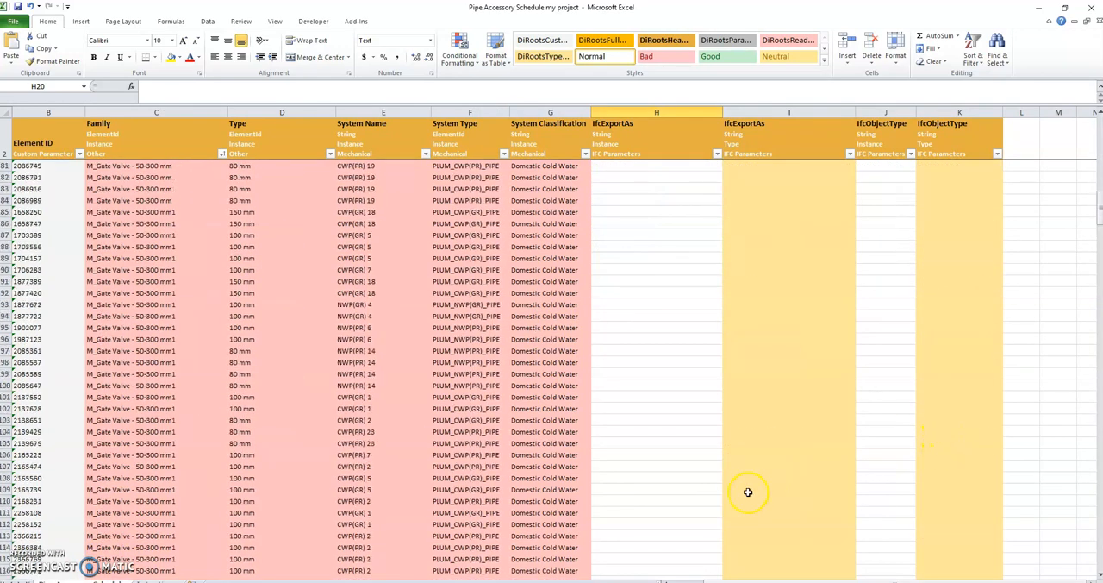
scroll(733, 492, up, 13)
click(671, 409)
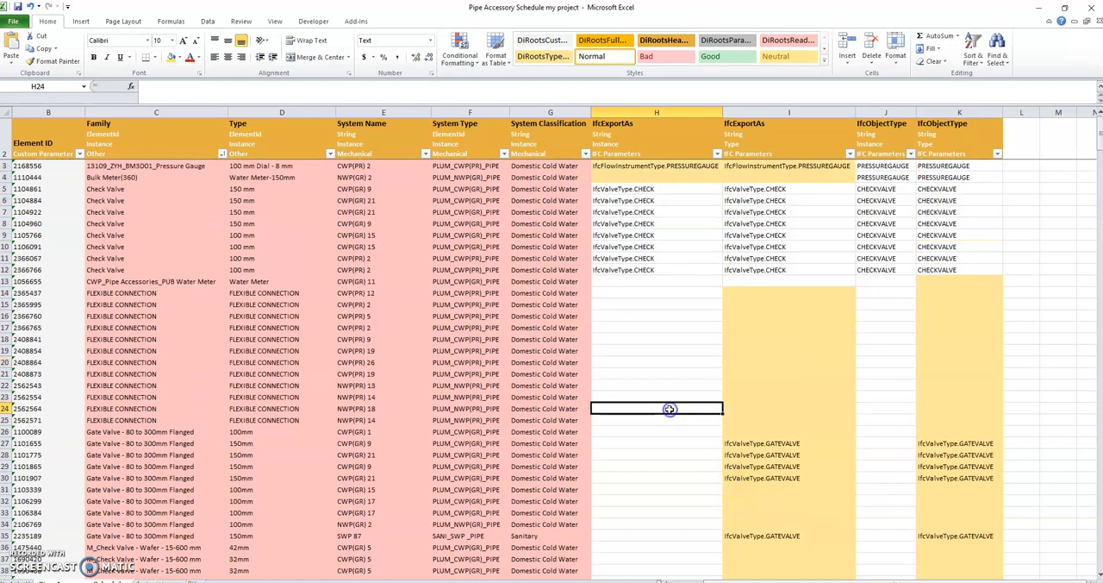
Search the pipe accessory key schedule for all cells containing USERDEFINE and close the search
key(ctrl+Tab)
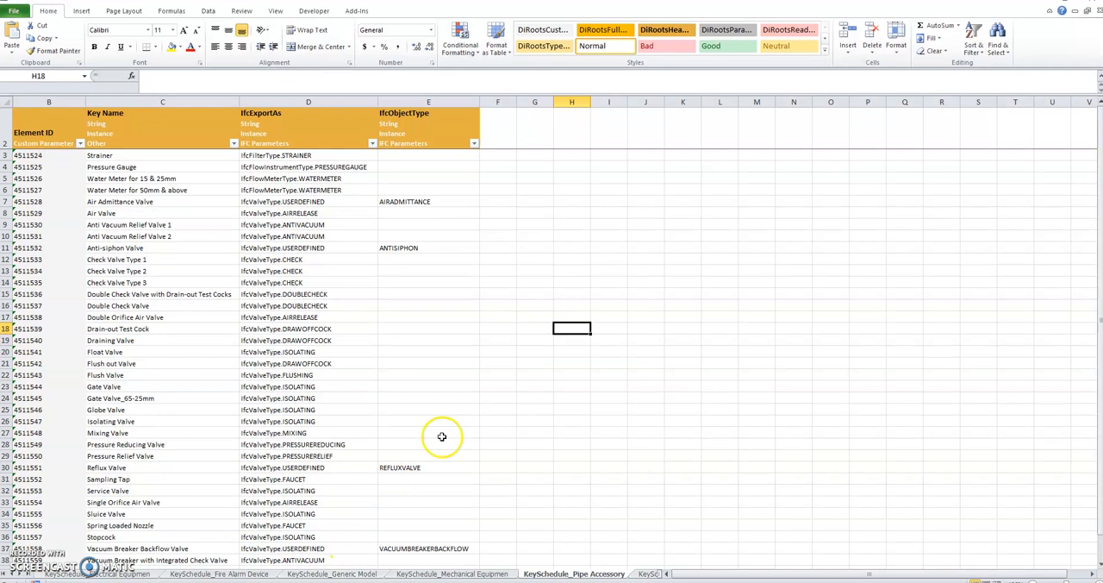
click(611, 432)
scroll(611, 422, down, 7)
scroll(913, 201, up, 6)
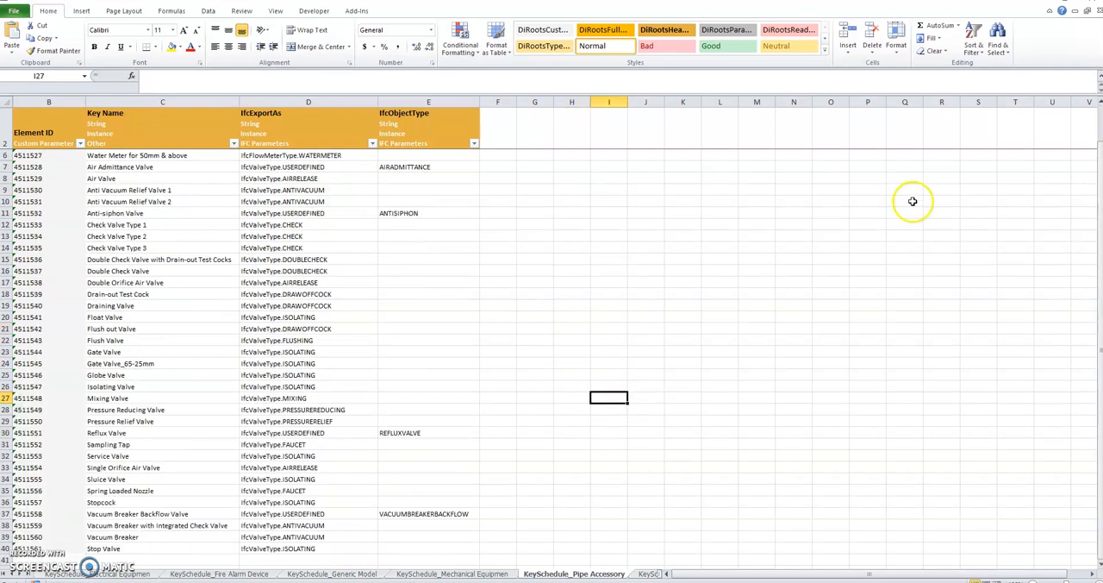
click(998, 43)
click(1026, 66)
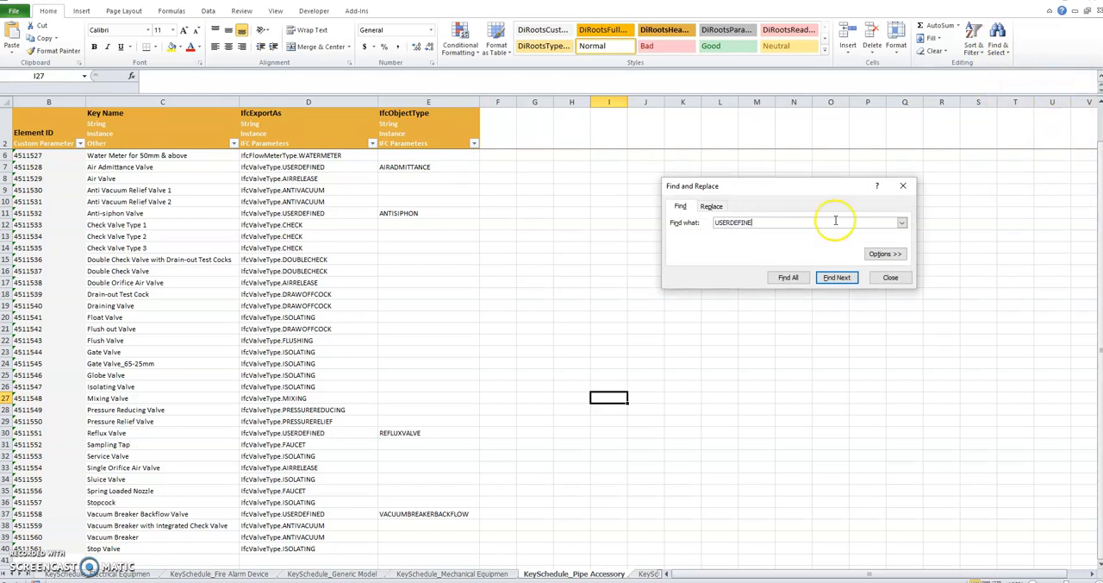
click(788, 277)
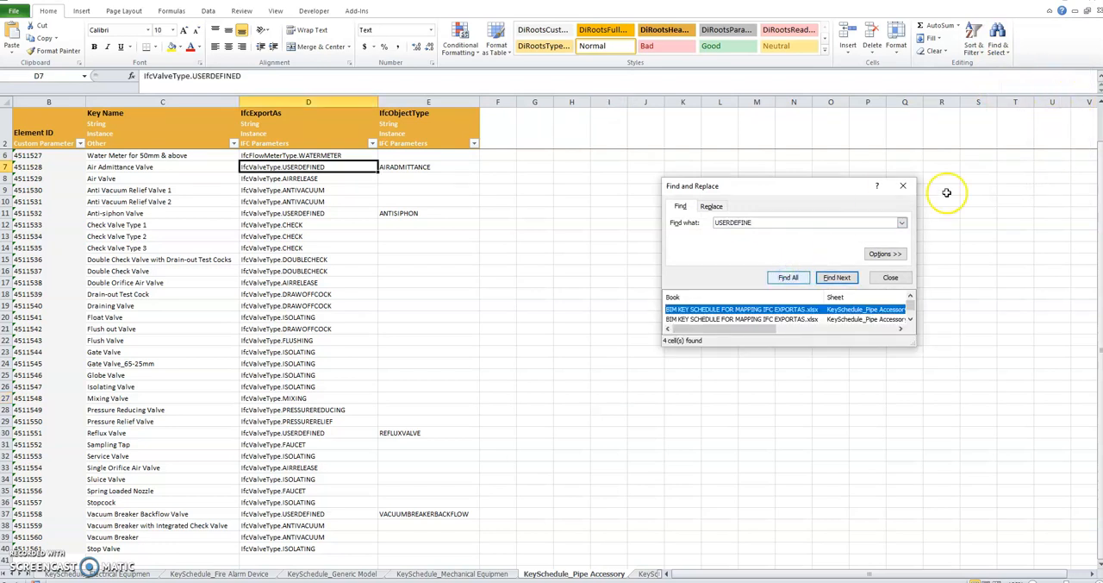
click(903, 186)
Copy IfcValveType.USERDEFINED from the key schedule's Air Admittance Valve row into the instance IfcExportAs cell of the first FLEXIBLE CONNECTION row, row 14
drag(335, 166, 217, 161)
key(ctrl+c)
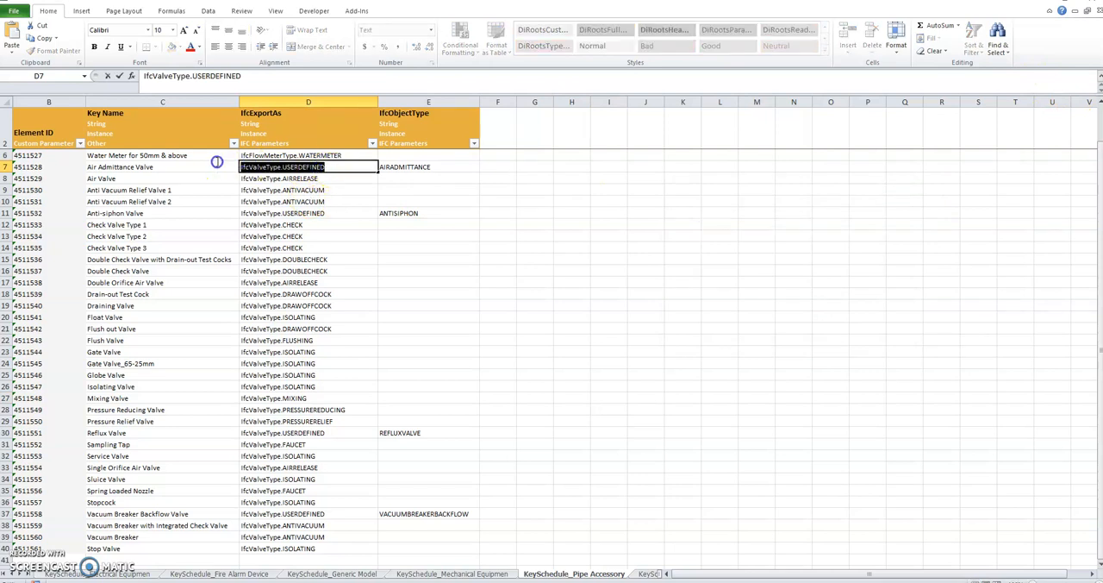
key(alt+Tab)
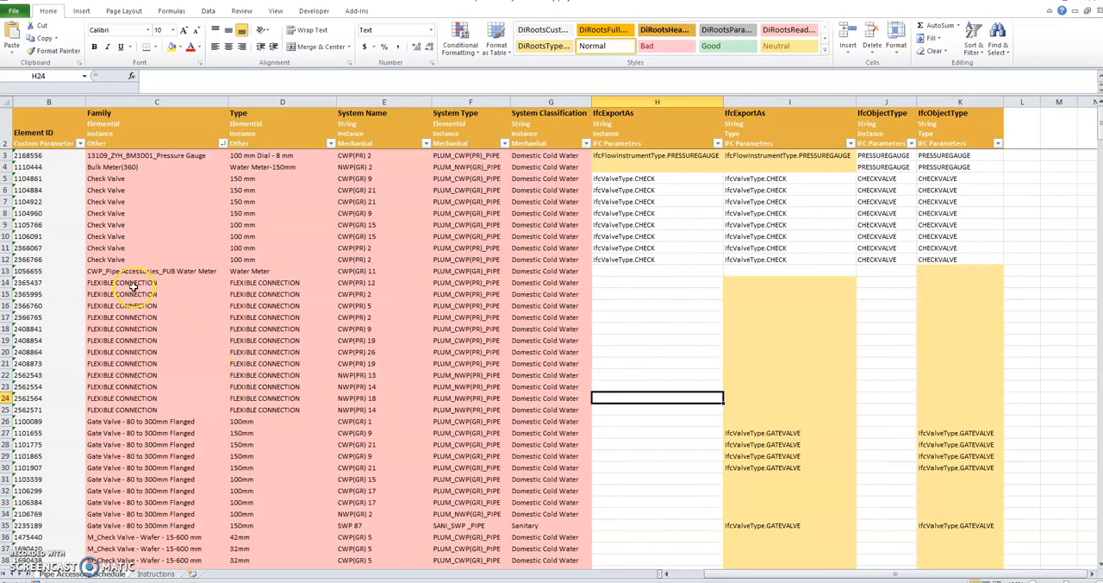
click(603, 280)
key(ctrl+v)
click(629, 327)
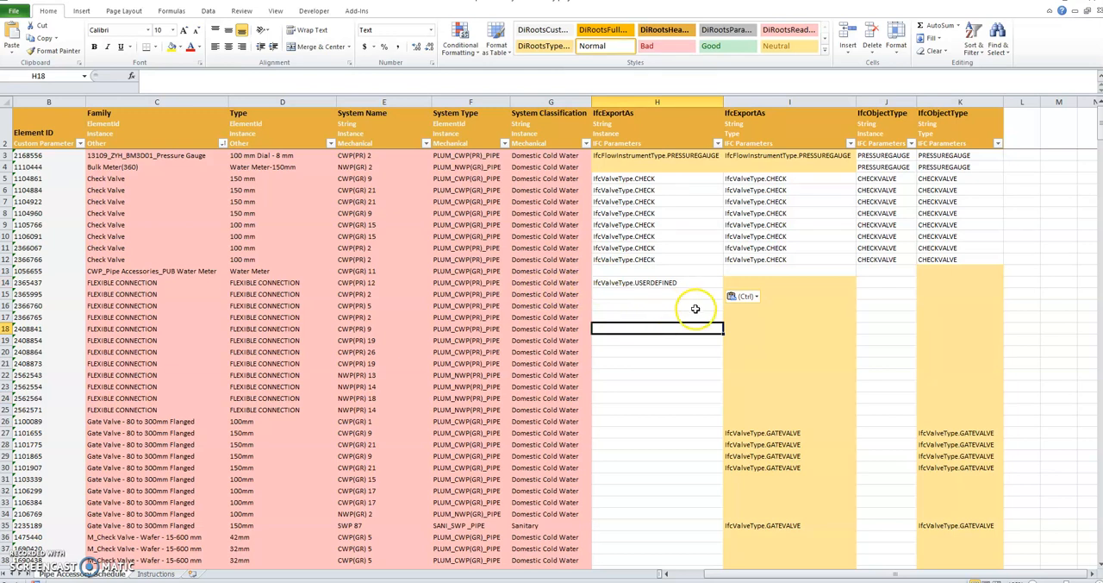
Copy row 14's IfcValveType.USERDEFINED into its type IfcExportAs cell and fill both columns down the FLEXIBLE CONNECTION rows to row 25
click(692, 281)
key(ctrl+c)
click(759, 282)
key(ctrl+v)
click(673, 325)
drag(660, 283, 772, 283)
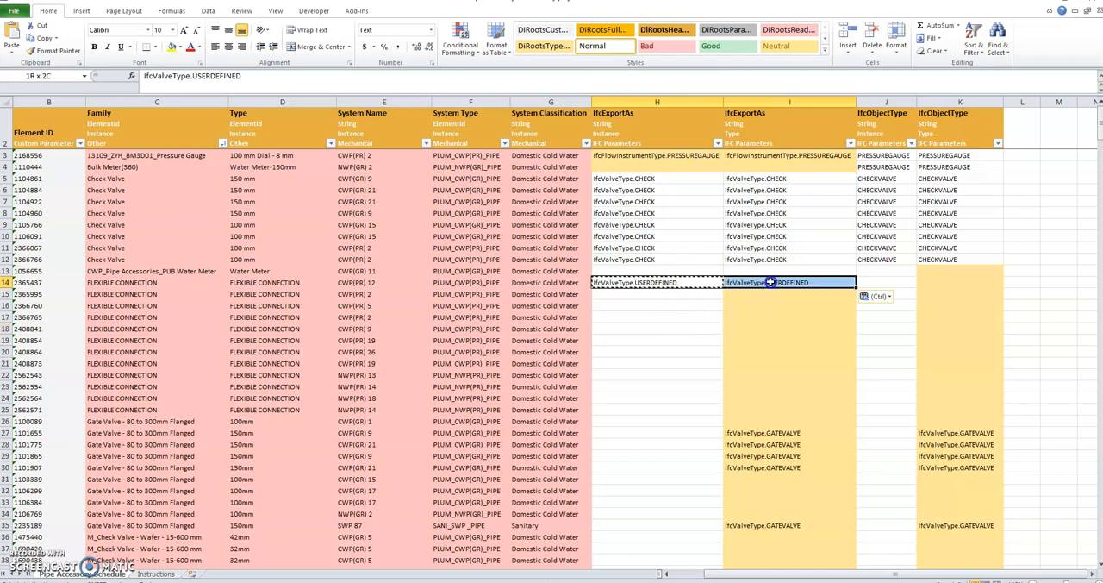
drag(856, 288, 813, 410)
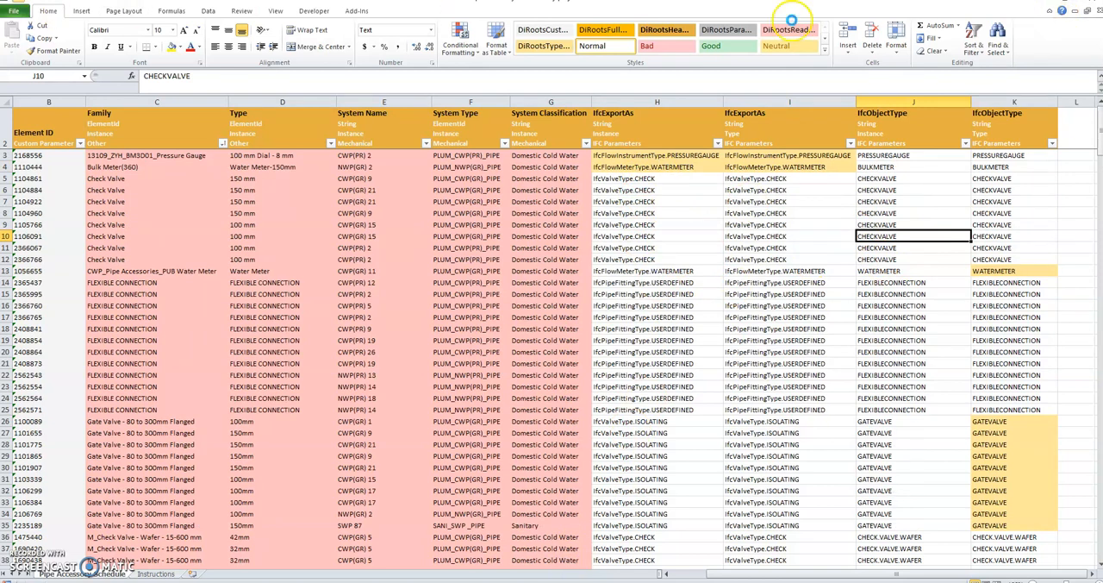
Switch to Revit and import the Excel file Pipe Accessory Schedule my project into the model with SheetLink
click(1074, 10)
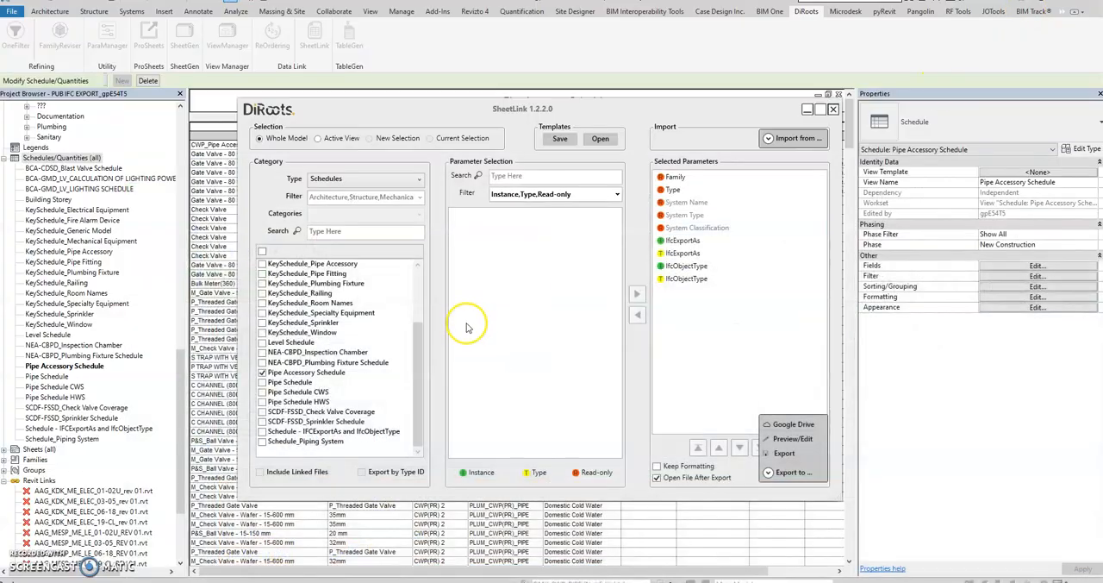
click(789, 138)
click(788, 187)
click(662, 163)
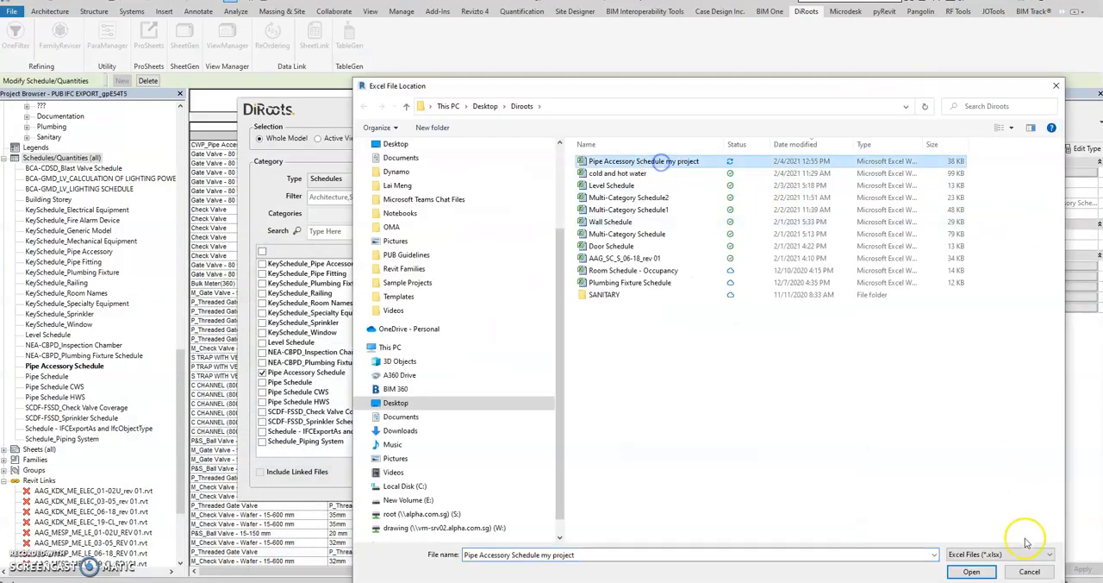
click(972, 572)
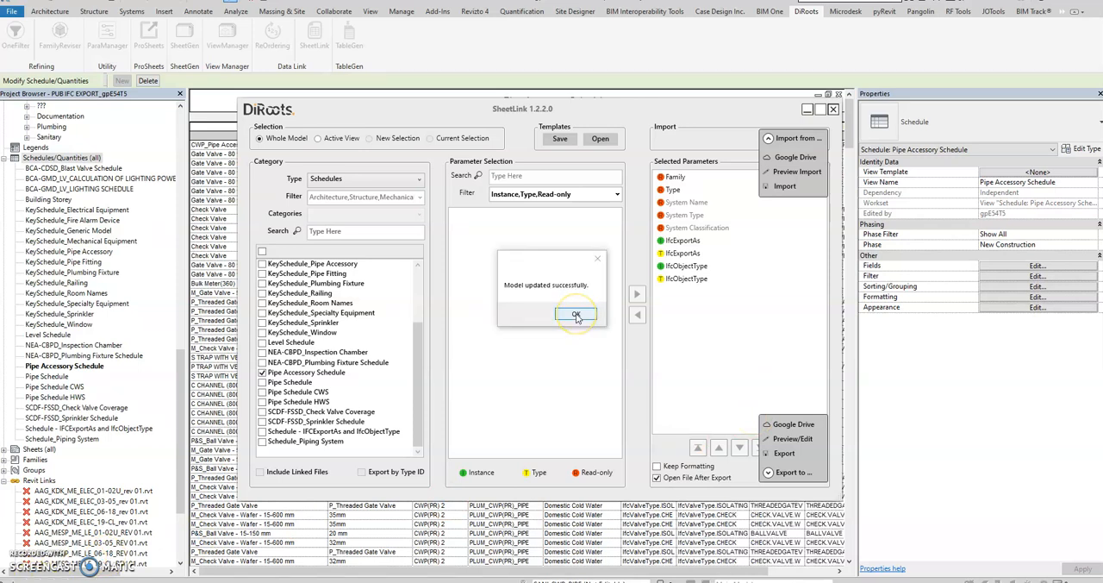
click(576, 317)
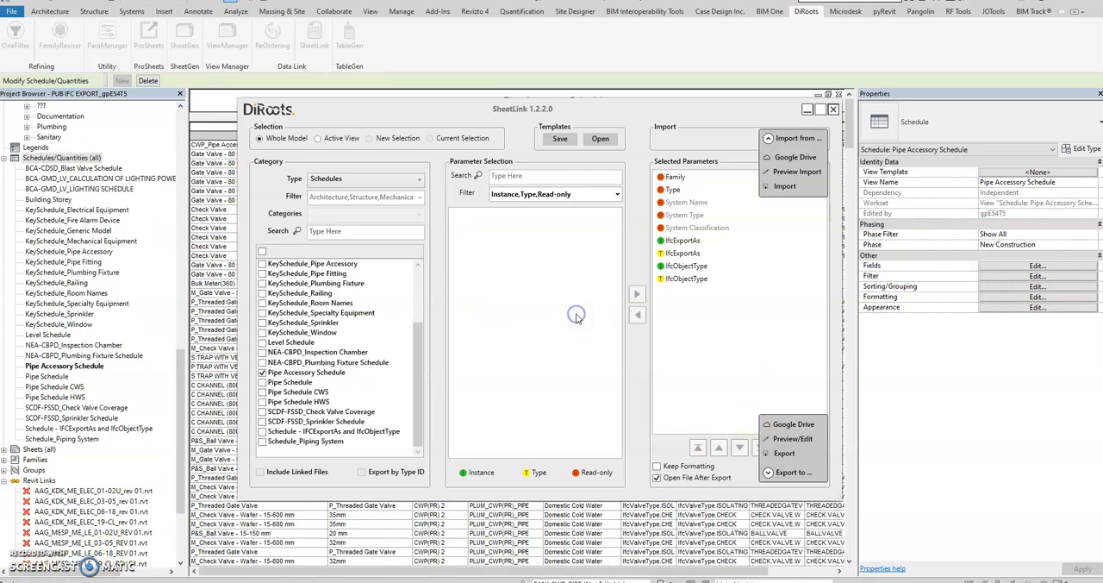
Close SheetLink and widen the Pipe Accessory Schedule view until all IfcExportAs and IfcObjectType columns fit
click(810, 112)
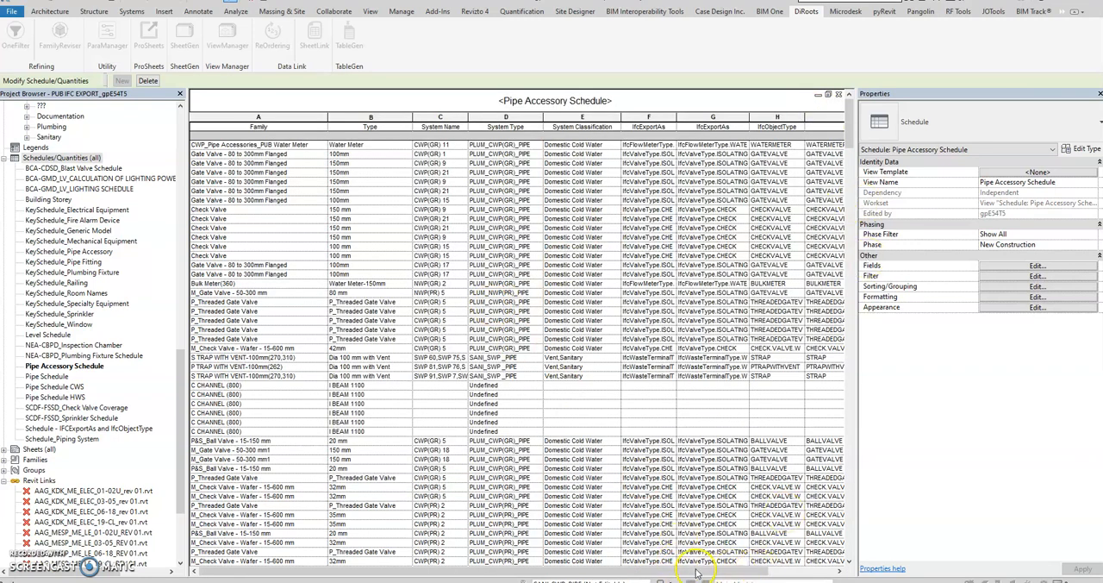
mouse_move(522, 581)
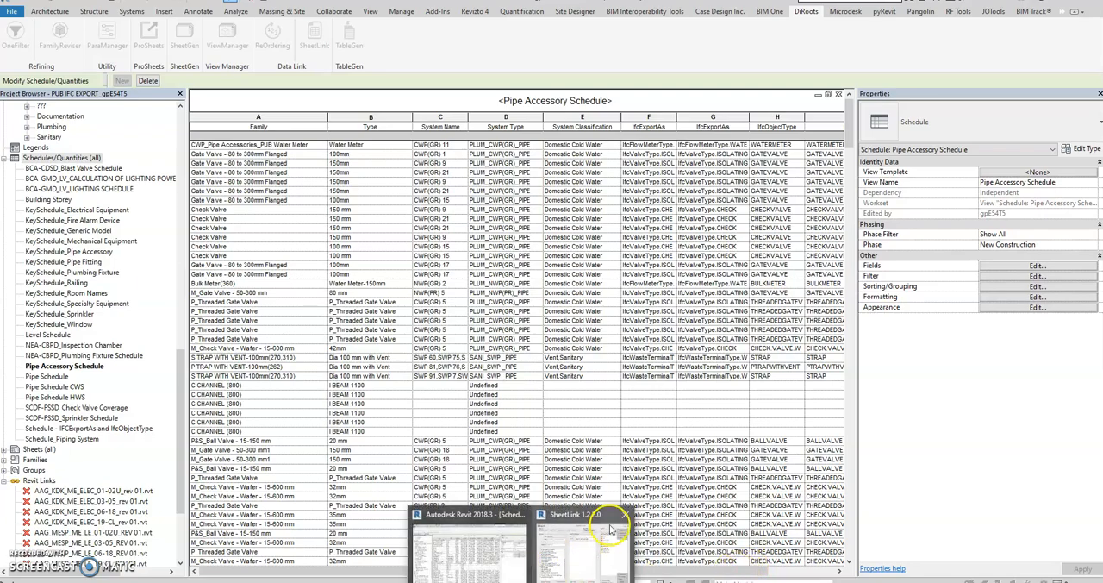
click(623, 518)
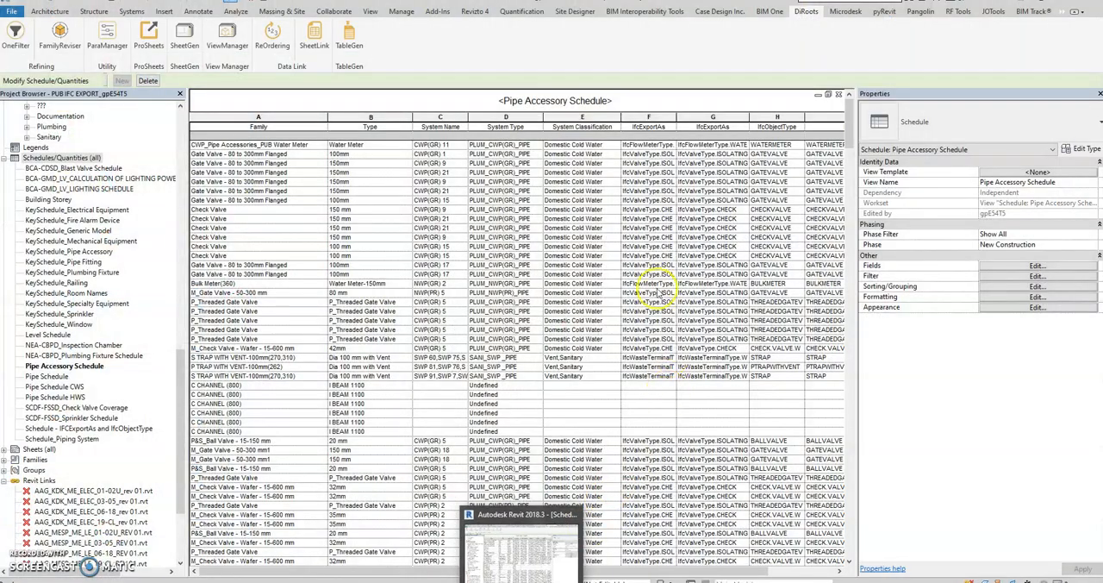
click(648, 283)
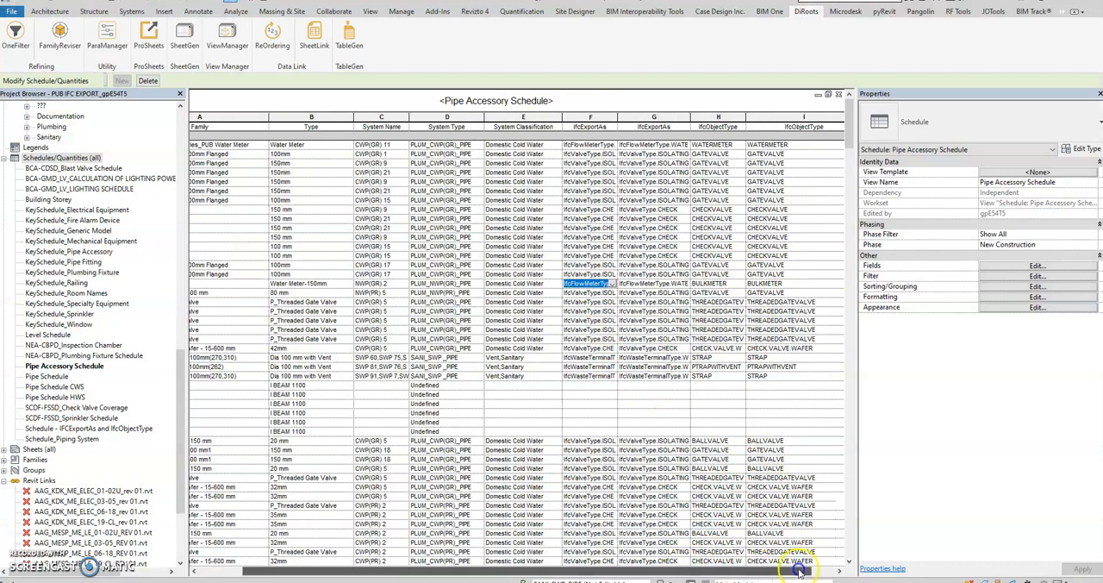
drag(856, 336, 1047, 345)
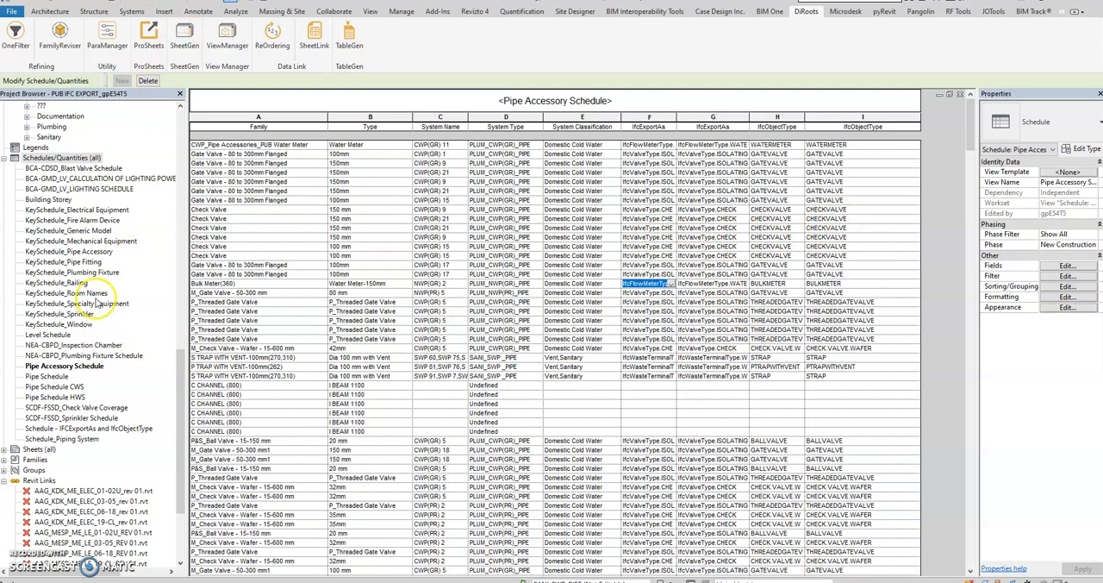
Open the IFC EXPORT water 3D view from the Sanitary views
drag(177, 377, 175, 245)
scroll(94, 195, up, 3)
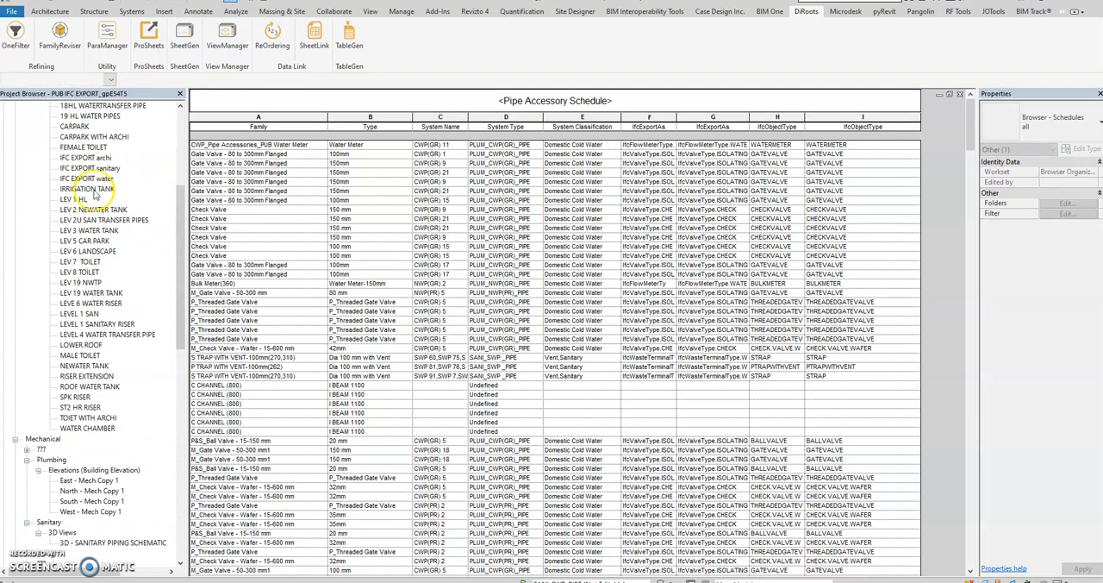
scroll(97, 197, up, 5)
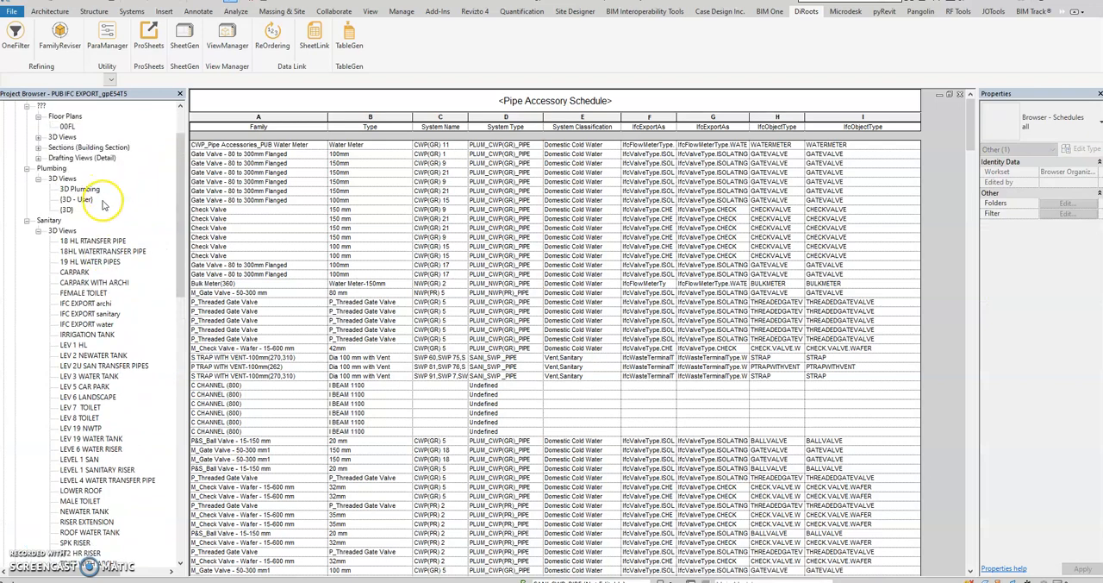
double_click(87, 324)
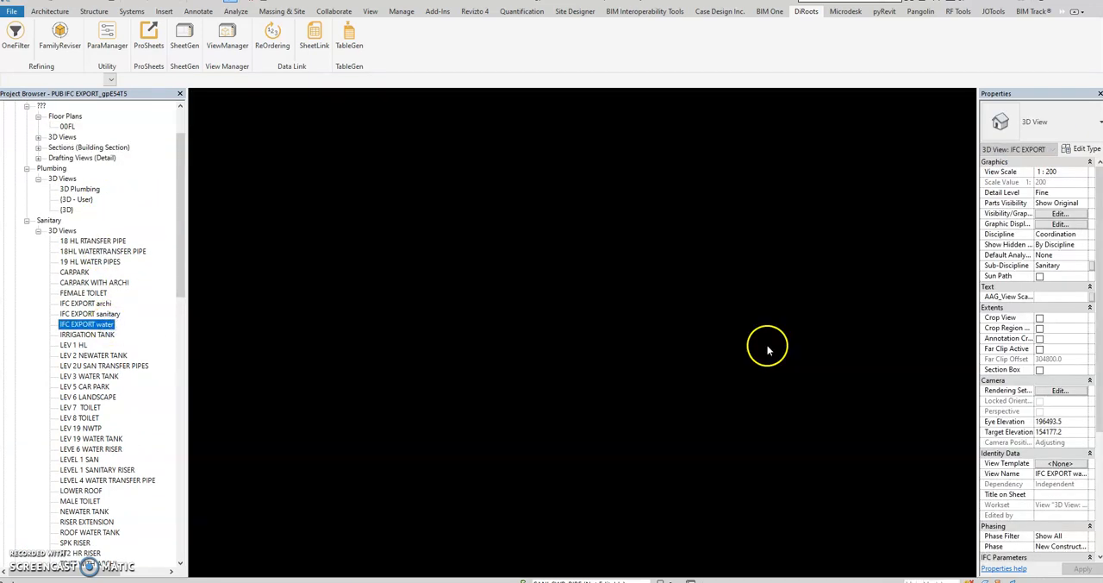
Inspect the properties of the bulk meter and a 150mm flanged gate valve in the chamber, widening the properties area to read the IFC parameters
click(634, 403)
scroll(545, 443, up, 5)
mouse_move(547, 443)
middle_down()
mouse_move(563, 442)
mouse_move(636, 215)
middle_up()
middle_drag(681, 482, 587, 282)
scroll(457, 262, up, 6)
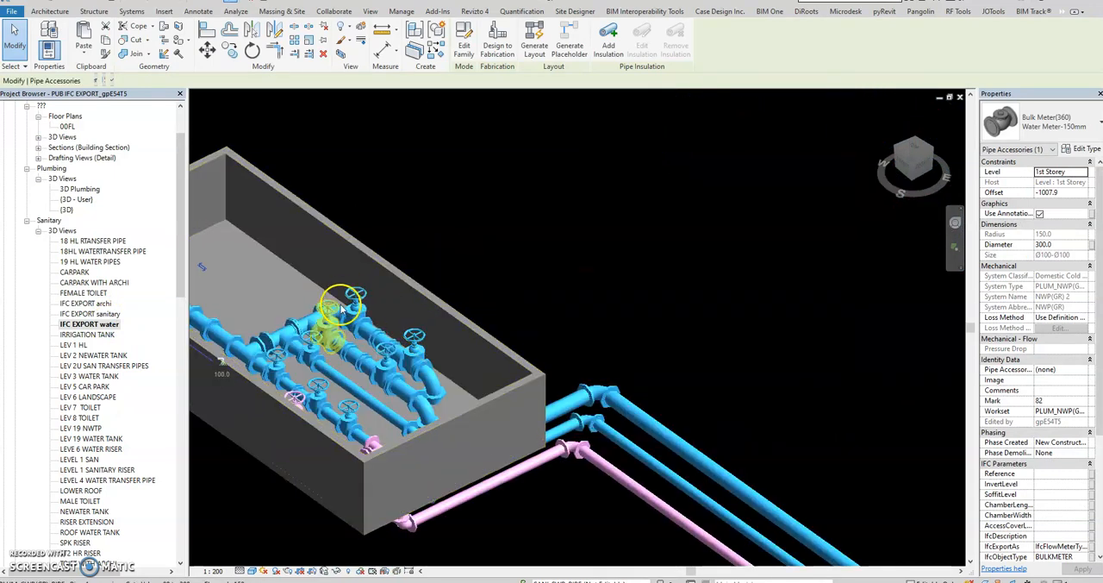
click(355, 297)
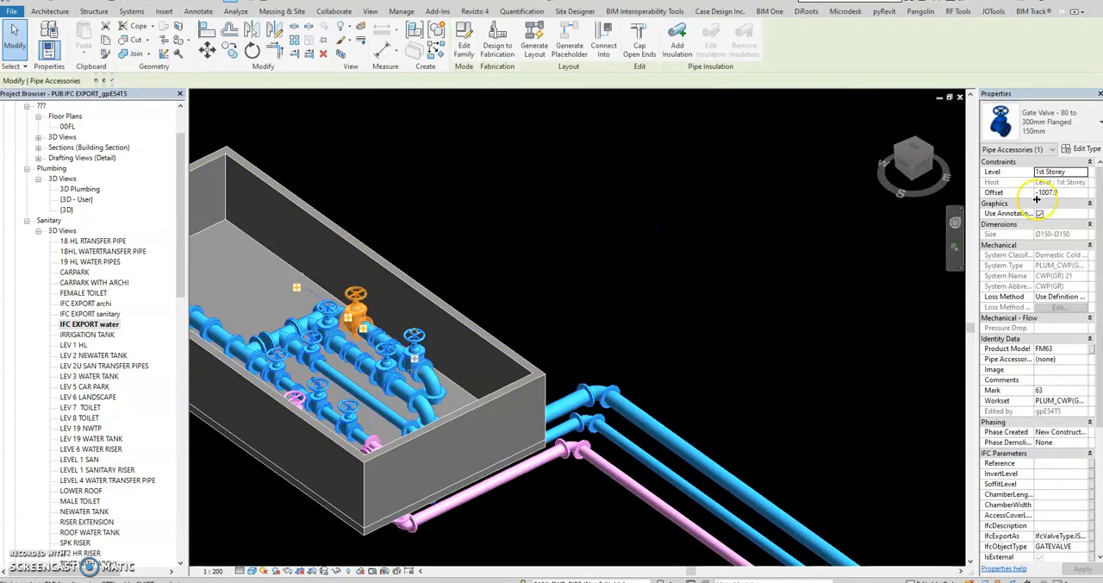
drag(977, 155, 879, 157)
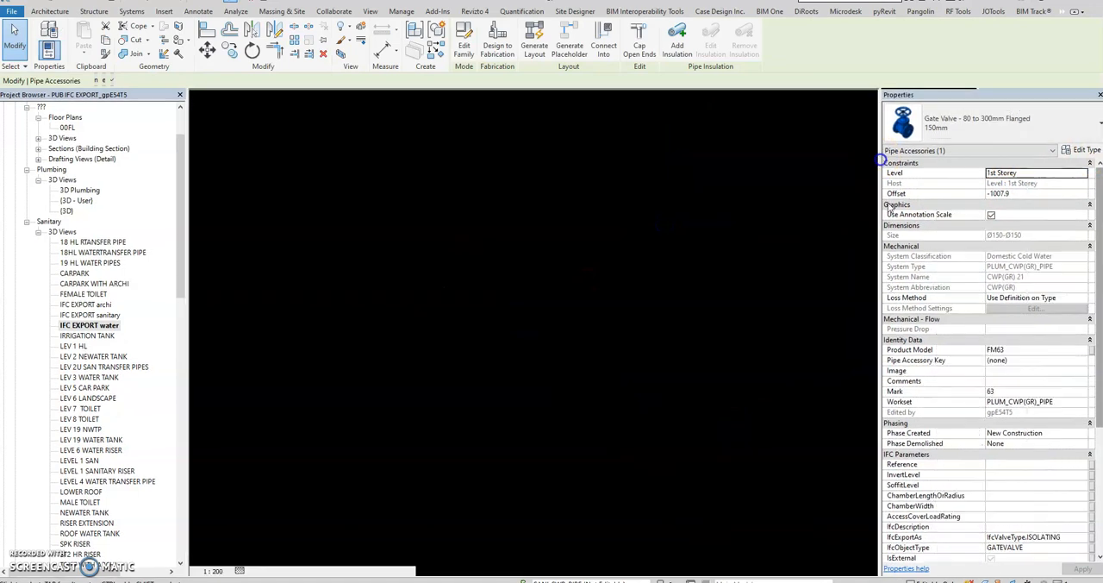